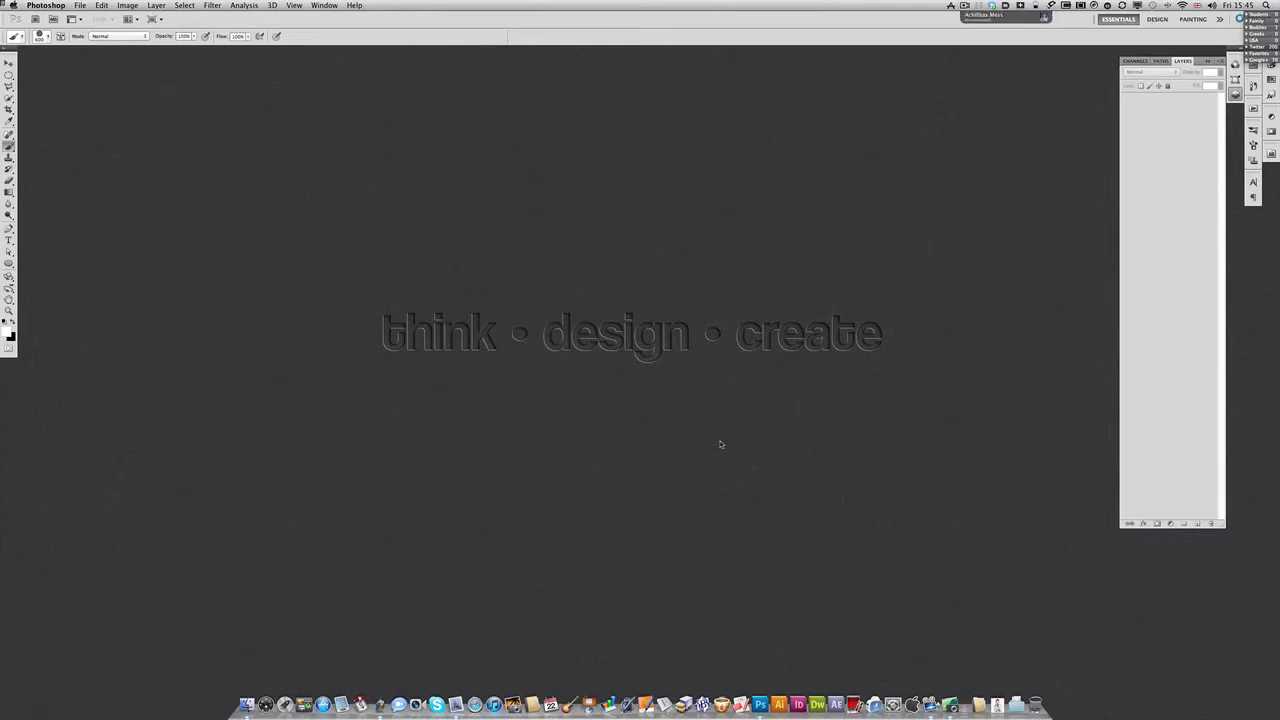
Quit the other running app and reopen Bokeh.psd from recent files in an enlarged window
right_click(955, 693)
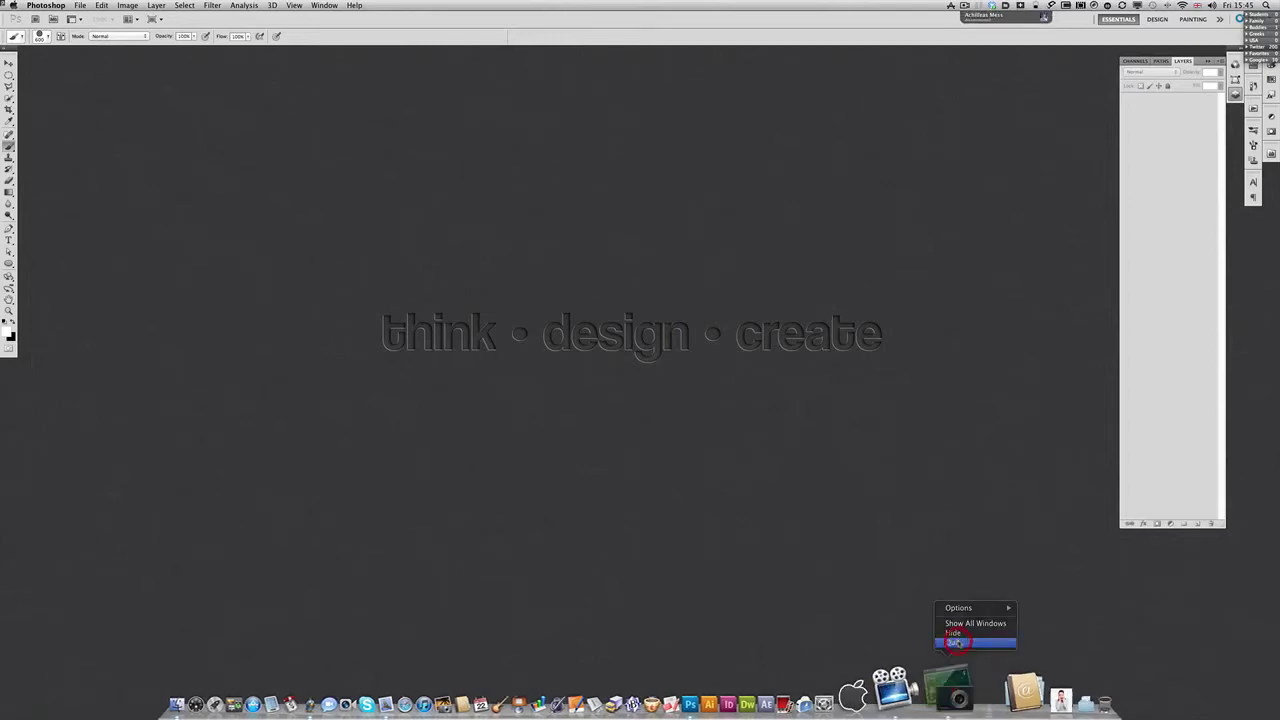
left_click(957, 642)
left_click(80, 6)
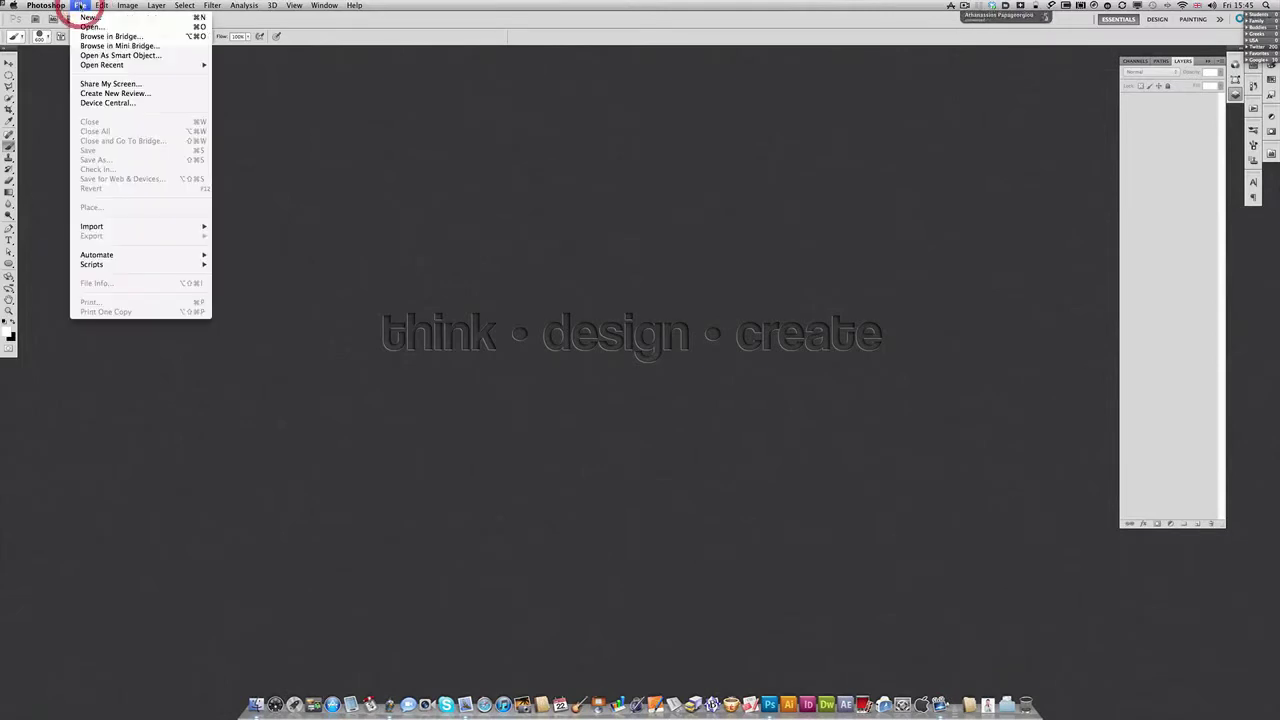
mouse_move(86, 64)
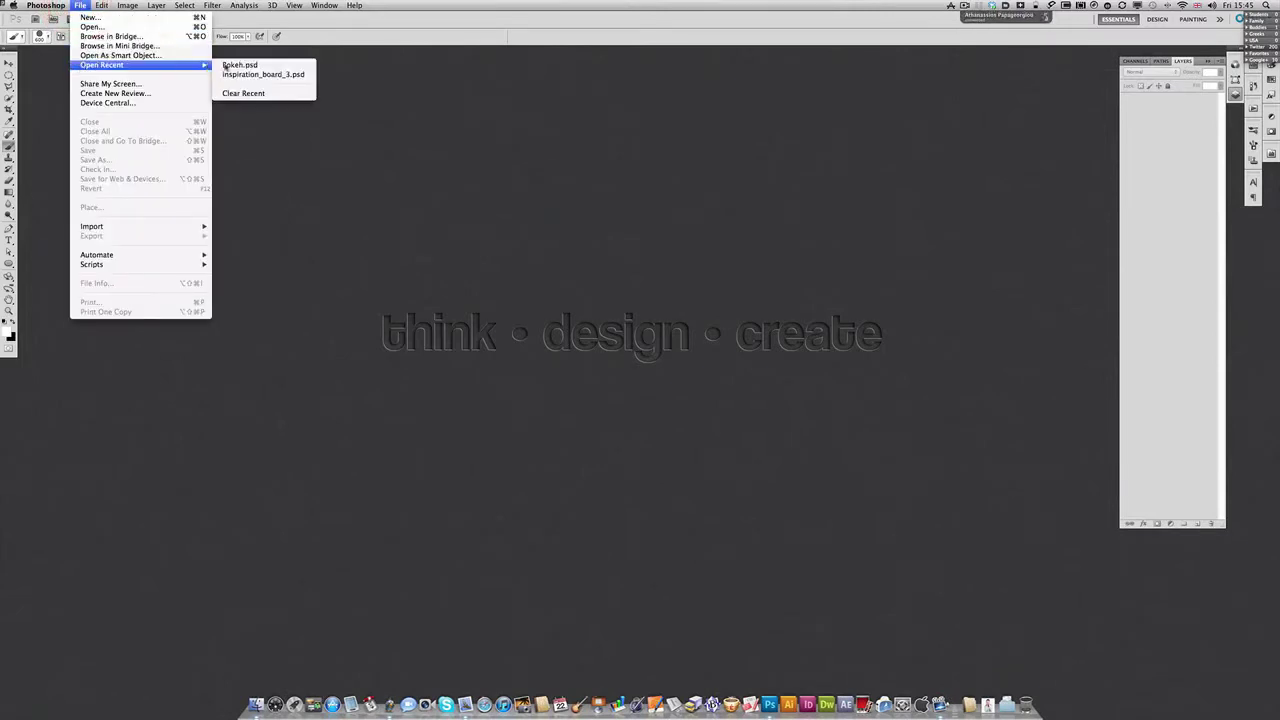
left_click(238, 65)
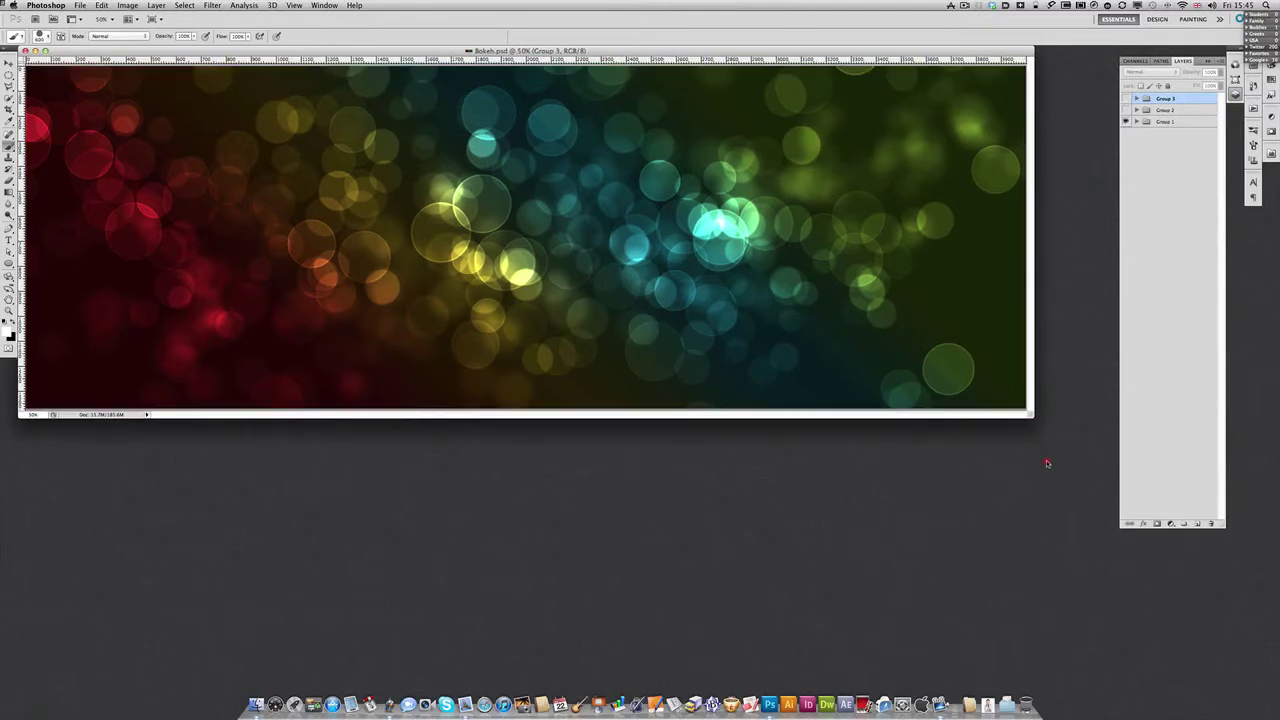
left_click_drag(1028, 409, 1078, 492)
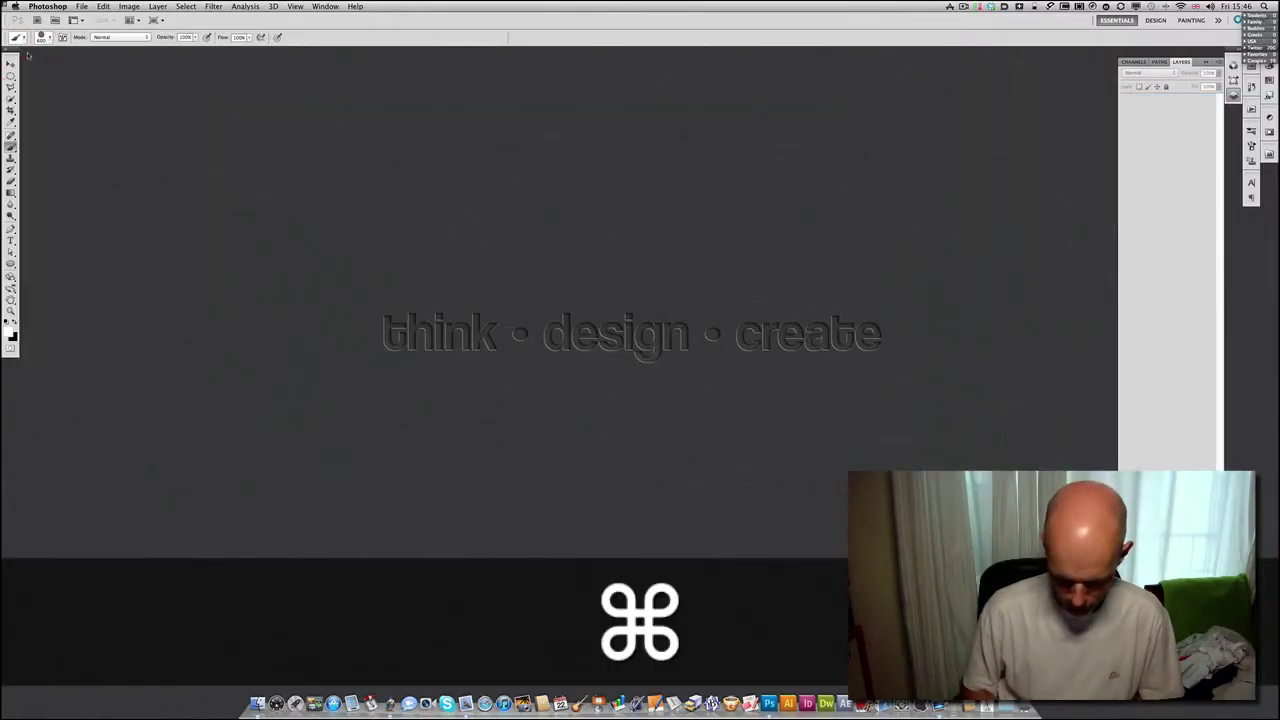
Create a 5000 × 5000 px, 300 ppi white document named Bokeh
key("super+n")
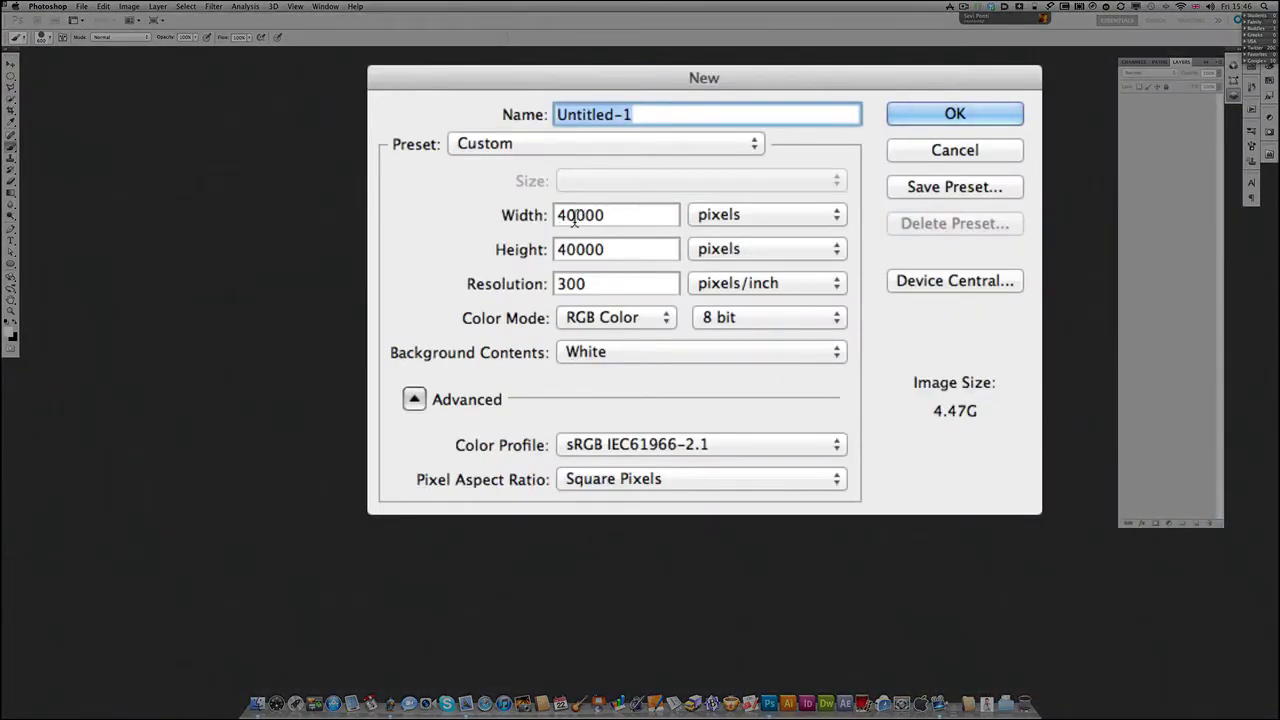
left_click(500, 218)
type("5000")
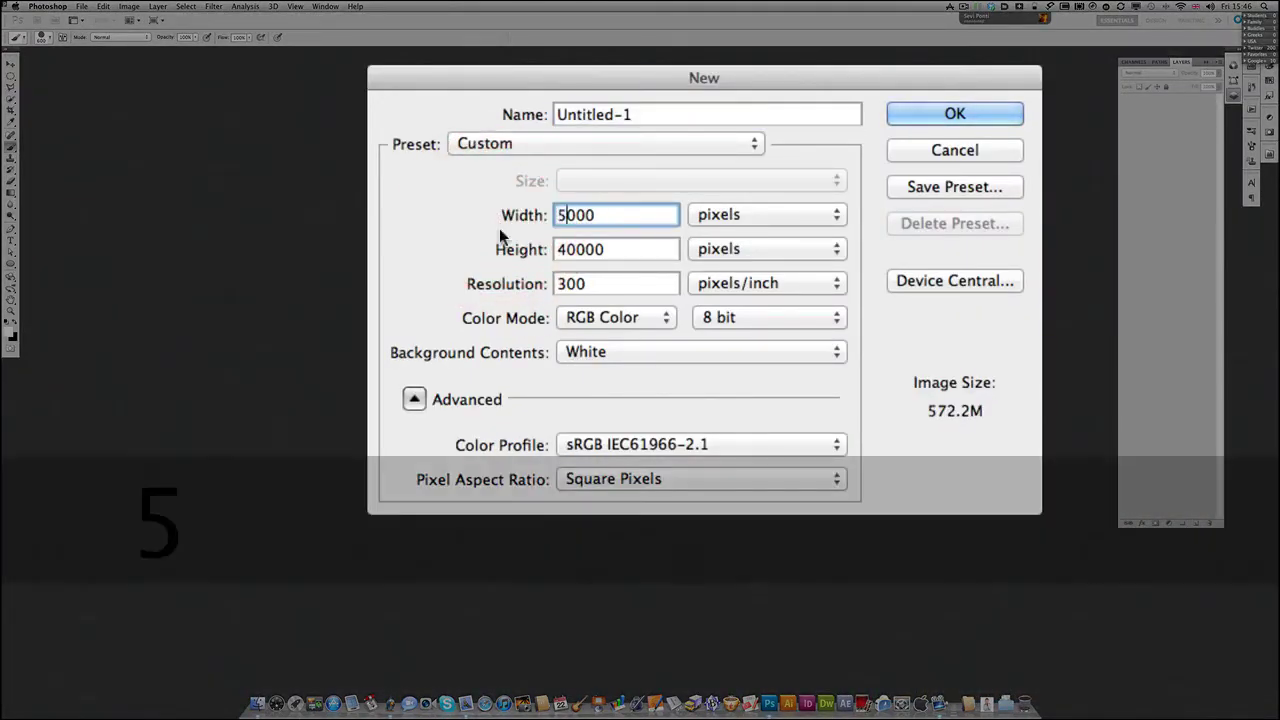
left_click(563, 249)
type("5000")
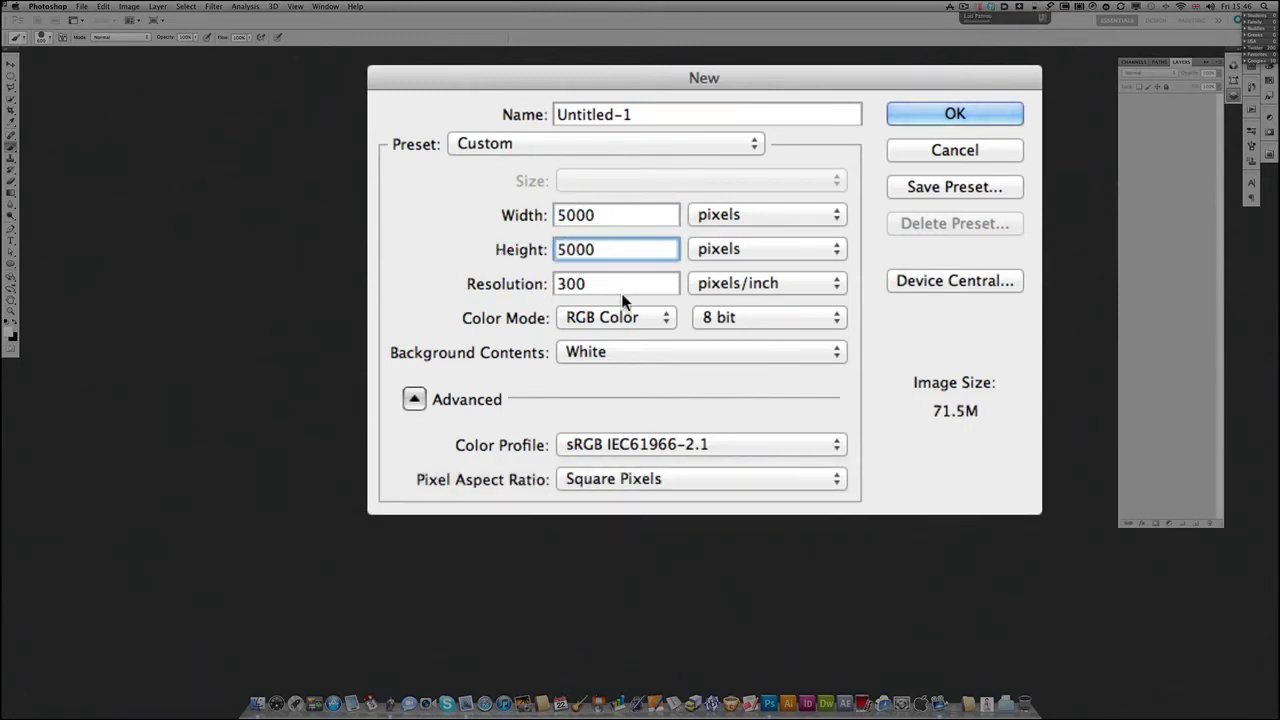
left_click_drag(644, 86, 542, 73)
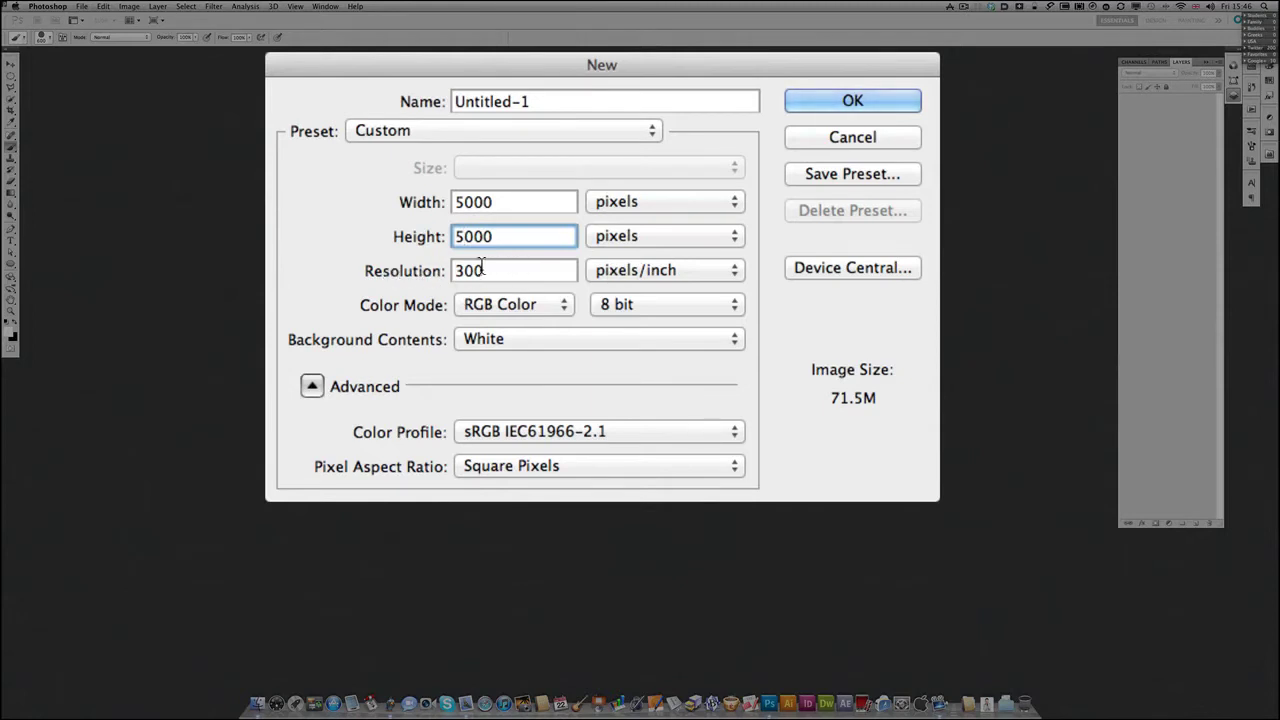
left_click(378, 281)
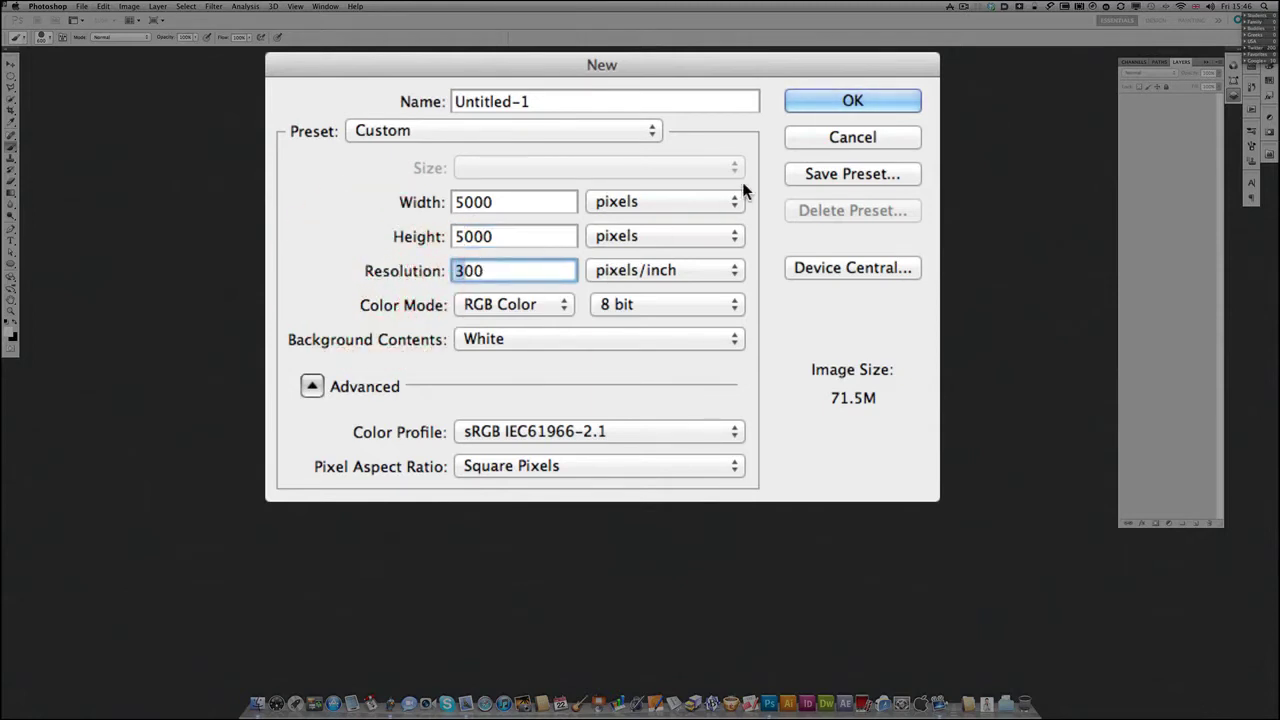
left_click(579, 98)
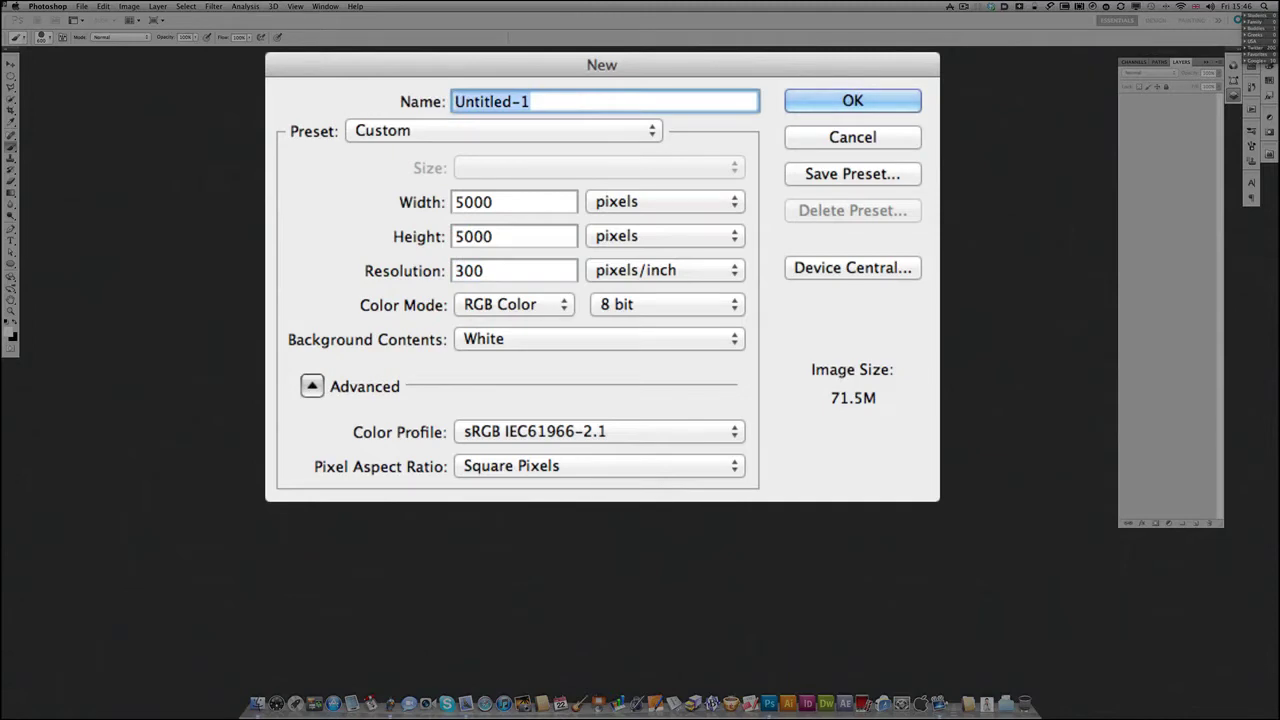
type("Bokeh")
left_click(815, 103)
Set the foreground colour to a near-black grey (#111111)
left_click_drag(654, 684, 1105, 683)
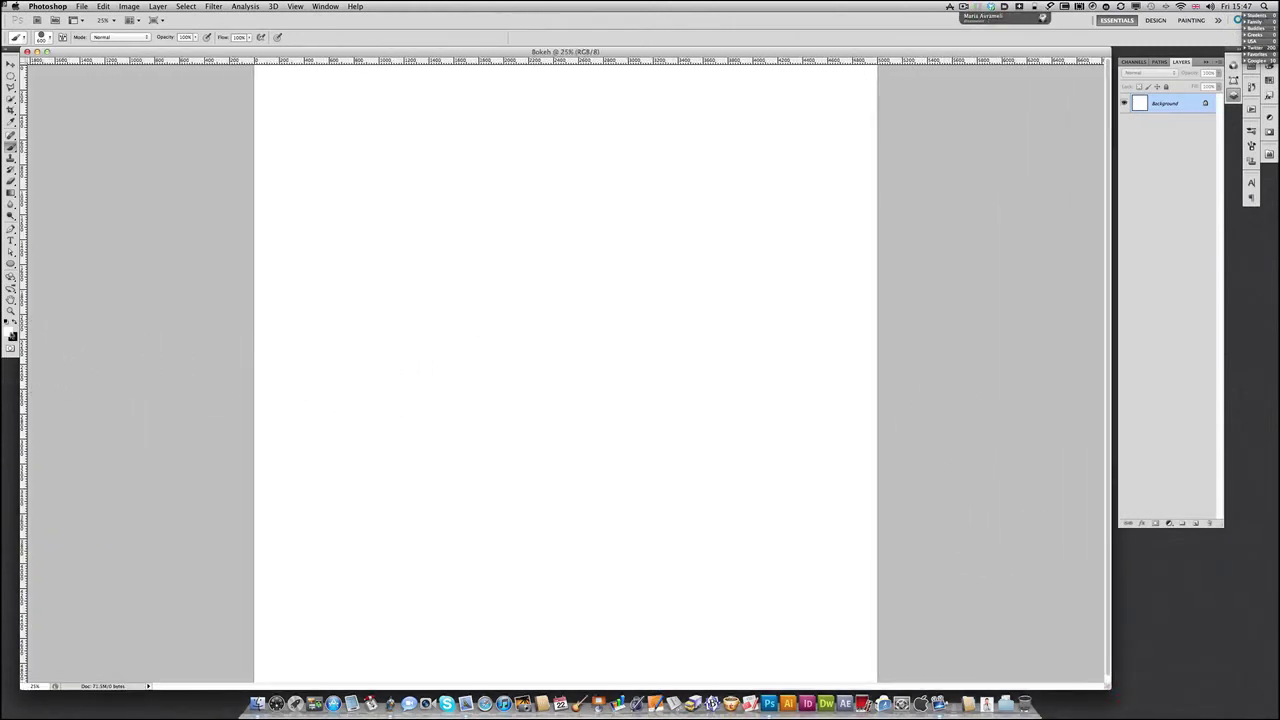
left_click(9, 323)
left_click(10, 331)
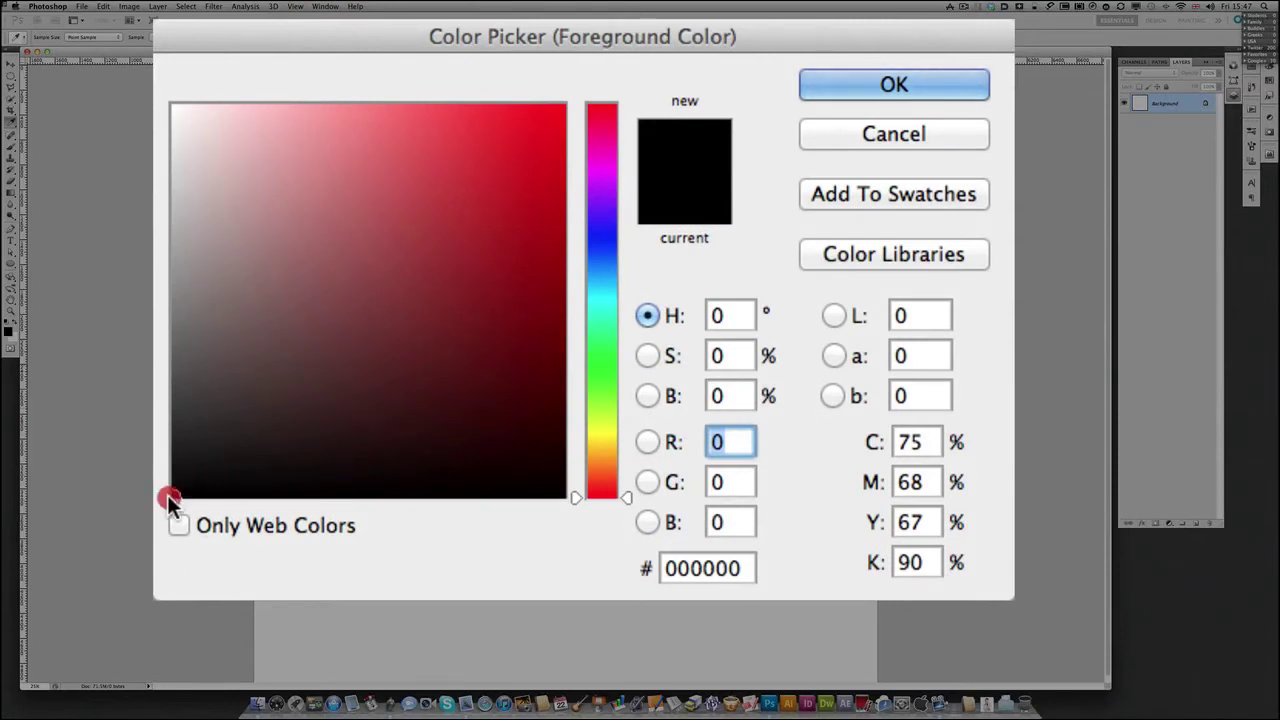
left_click(180, 465)
mouse_move(180, 465)
left_mouse_down()
mouse_move(172, 478)
mouse_move(174, 463)
left_mouse_up()
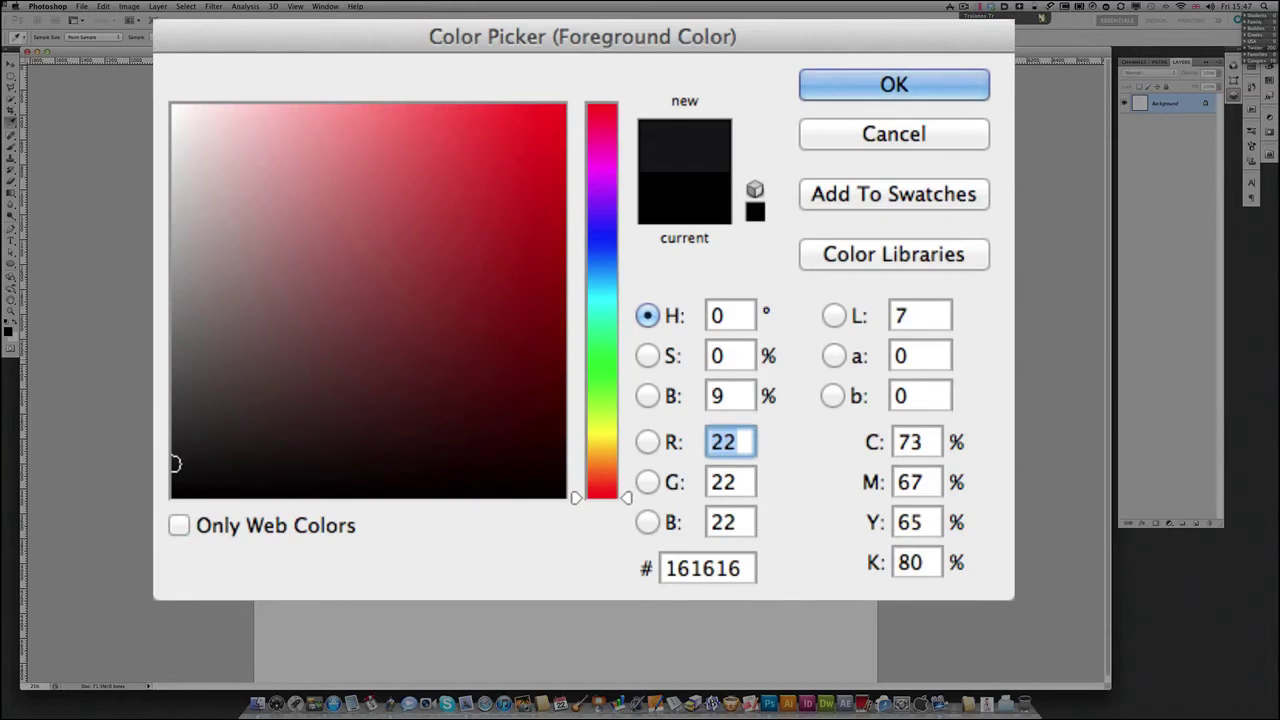
left_click(170, 468)
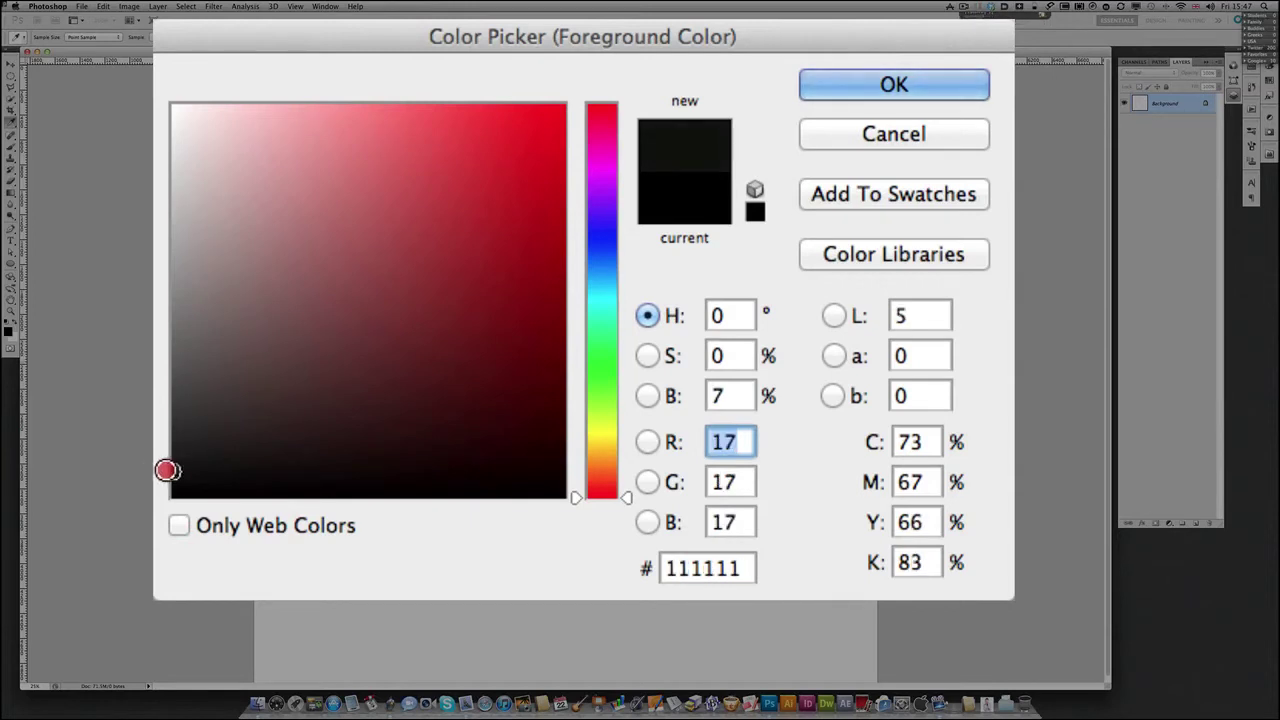
left_click(172, 471)
left_click(886, 78)
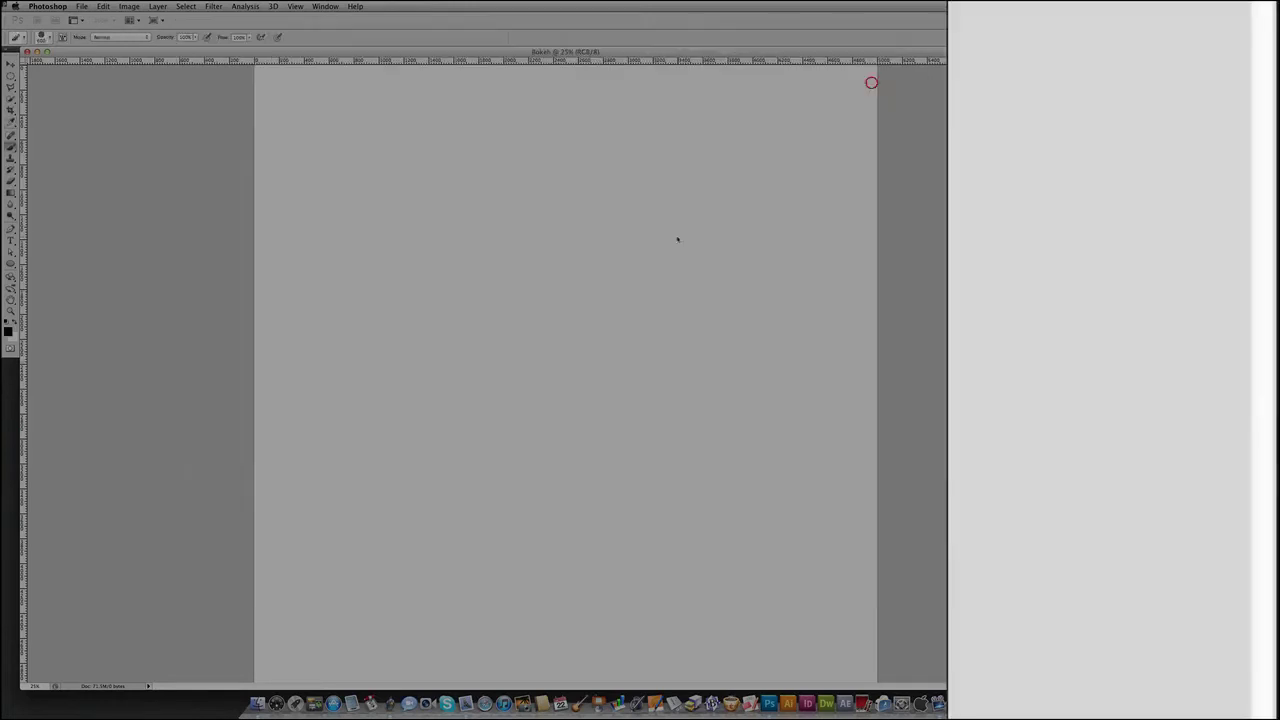
Fill the white canvas with the near-black colour using the Paint Bucket
left_click(11, 192)
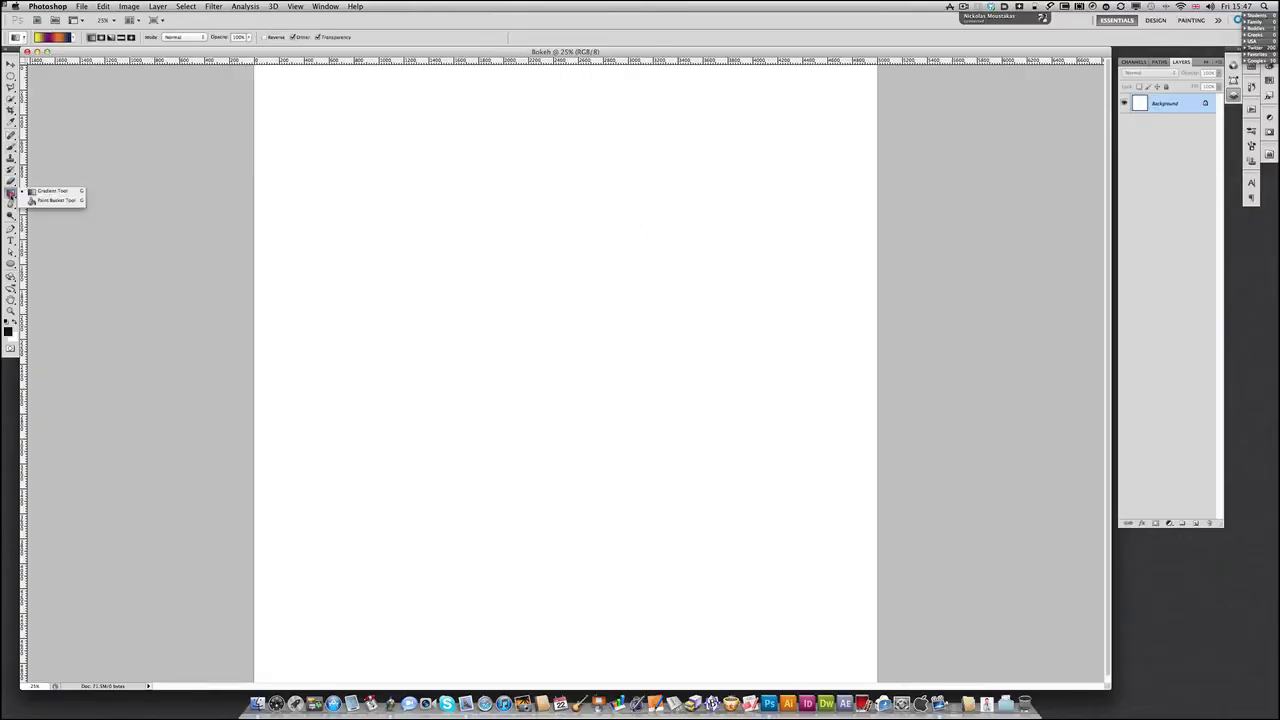
left_click(38, 201)
left_click(395, 293)
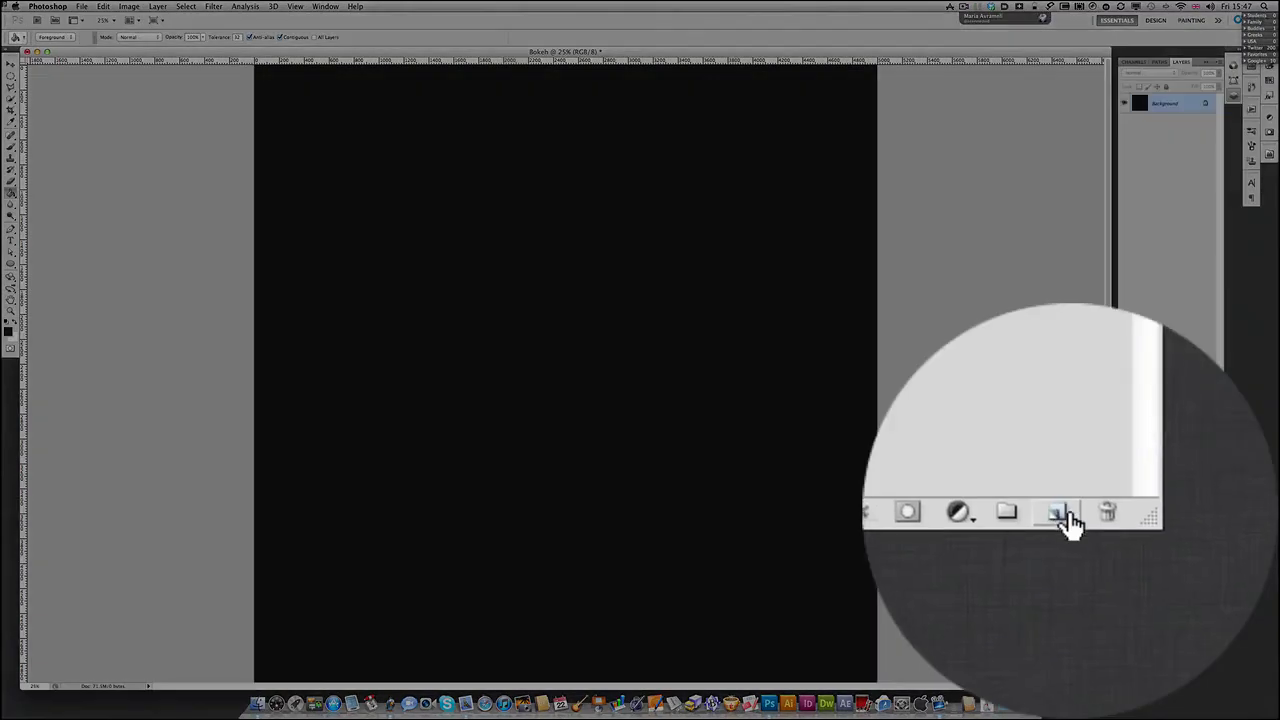
Add Layer 1, hide the Background, and draw a circular selection near the canvas centre
left_click(1196, 523)
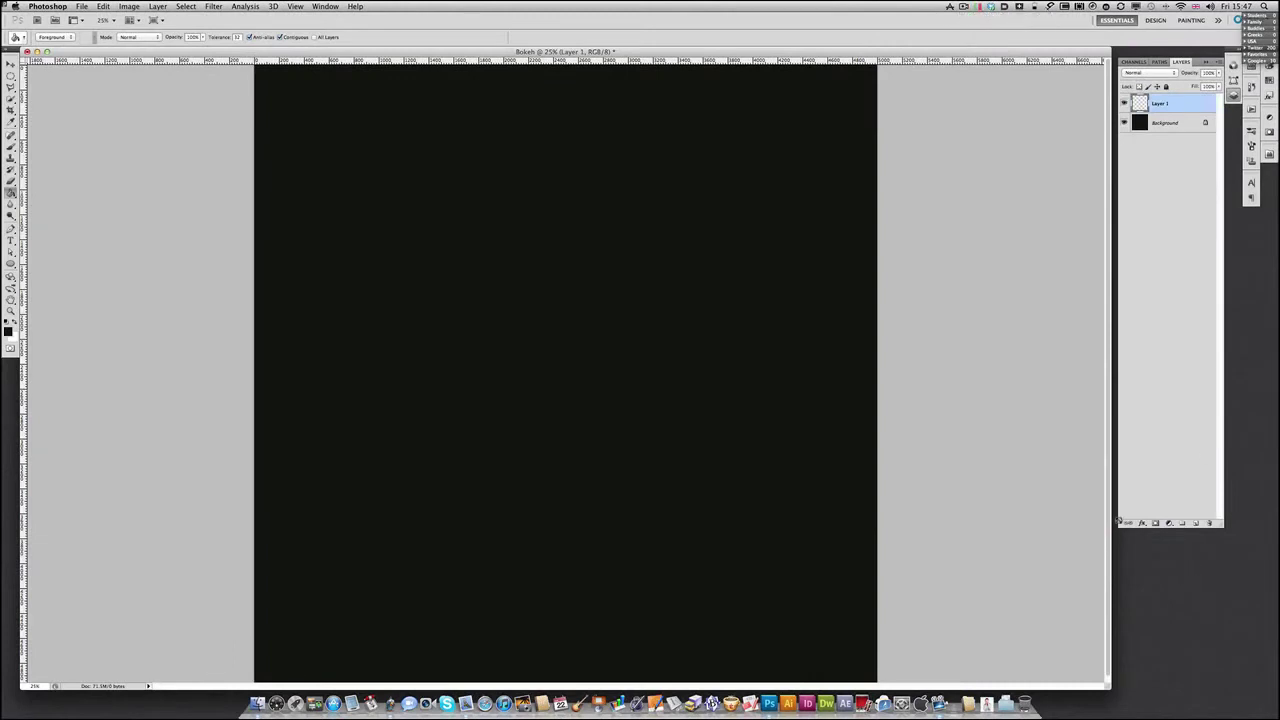
left_click(1124, 122)
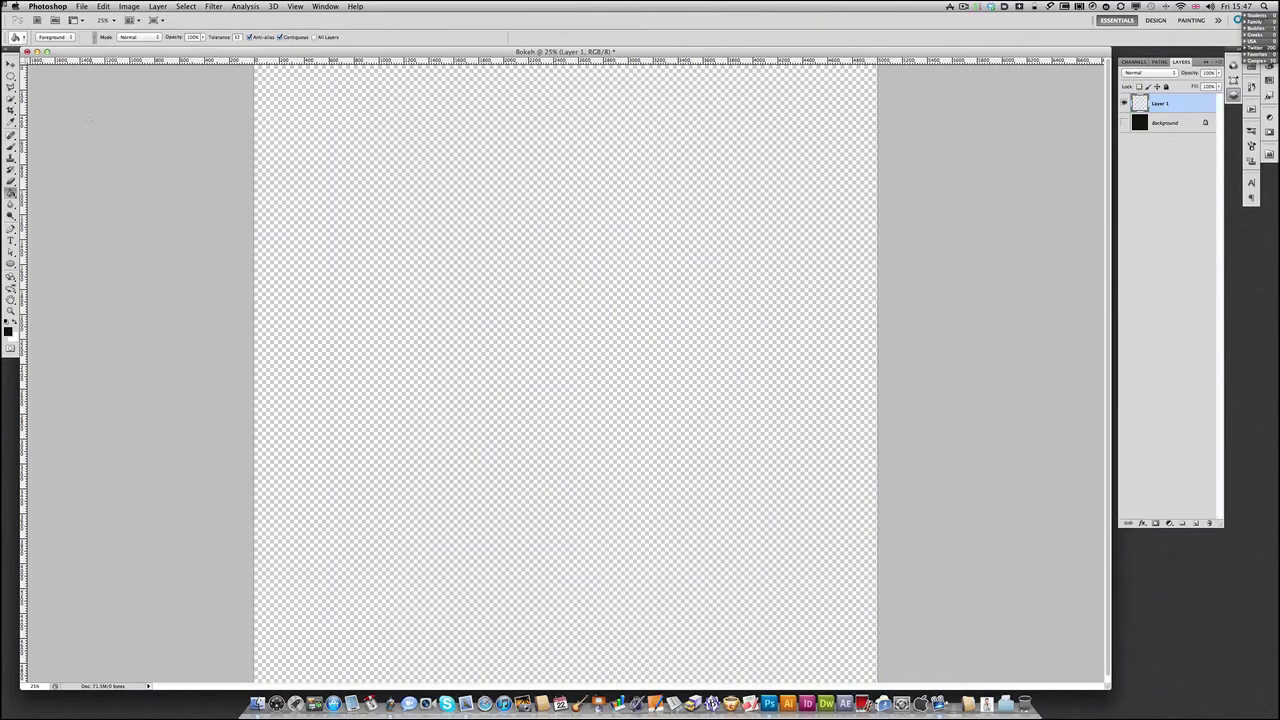
left_click(11, 80)
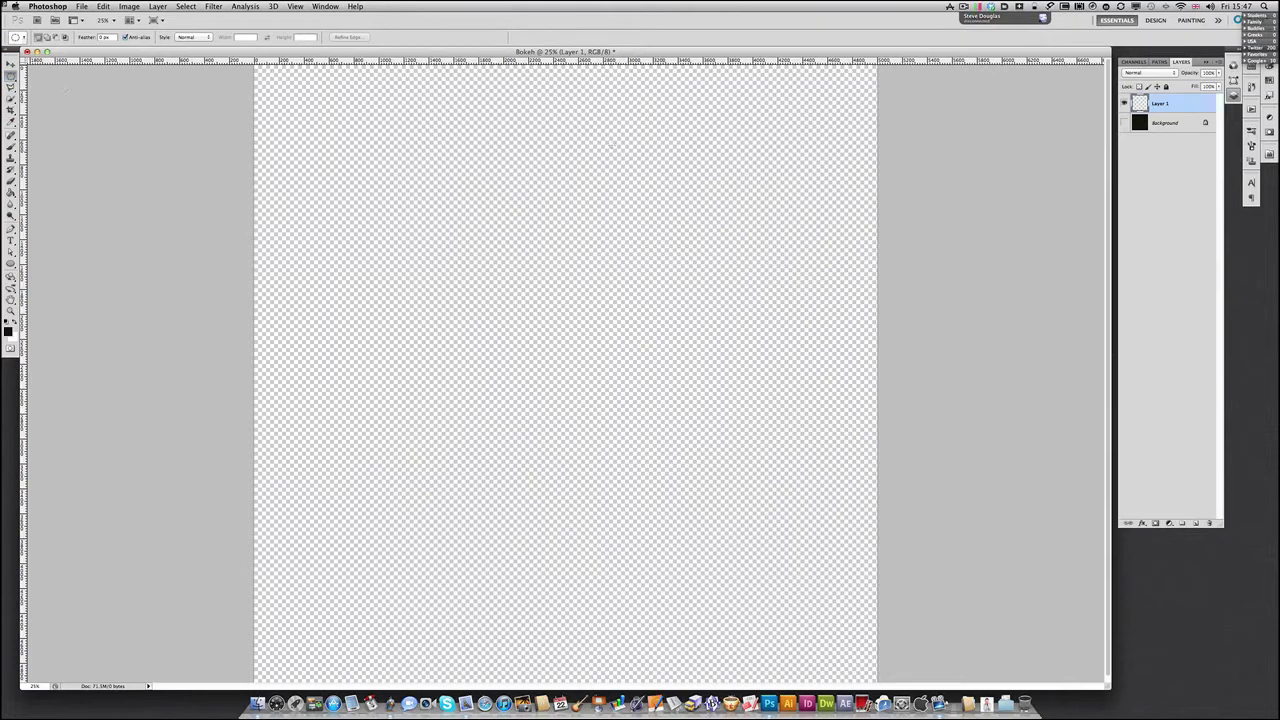
left_click_drag(612, 165, 809, 297)
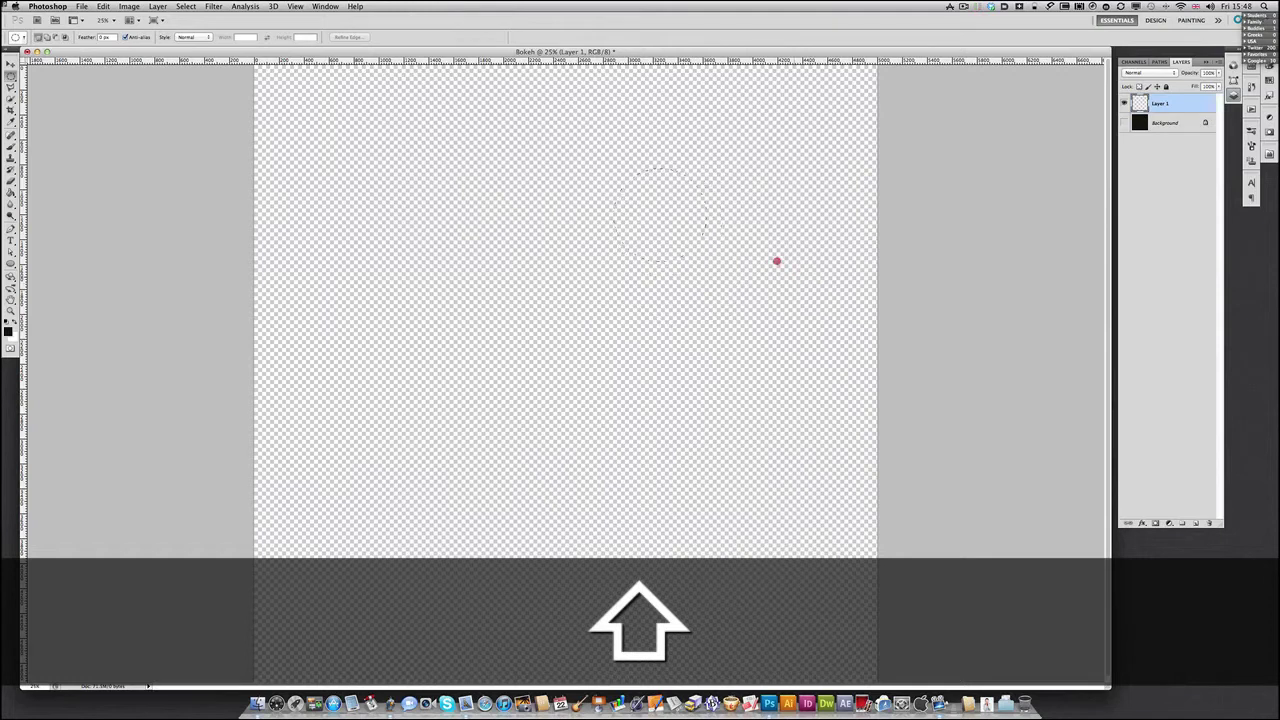
left_click(780, 265)
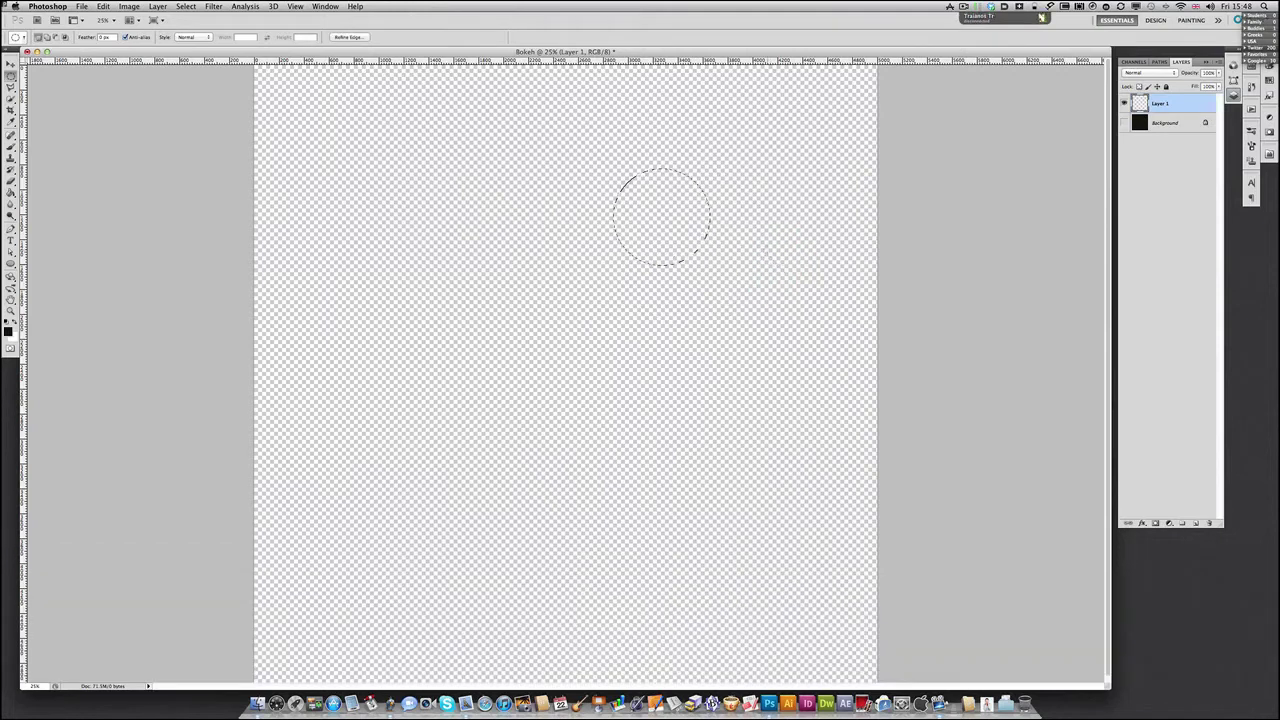
left_click_drag(685, 238, 583, 350)
Fill the circular selection with Black via Edit > Fill
left_click(103, 6)
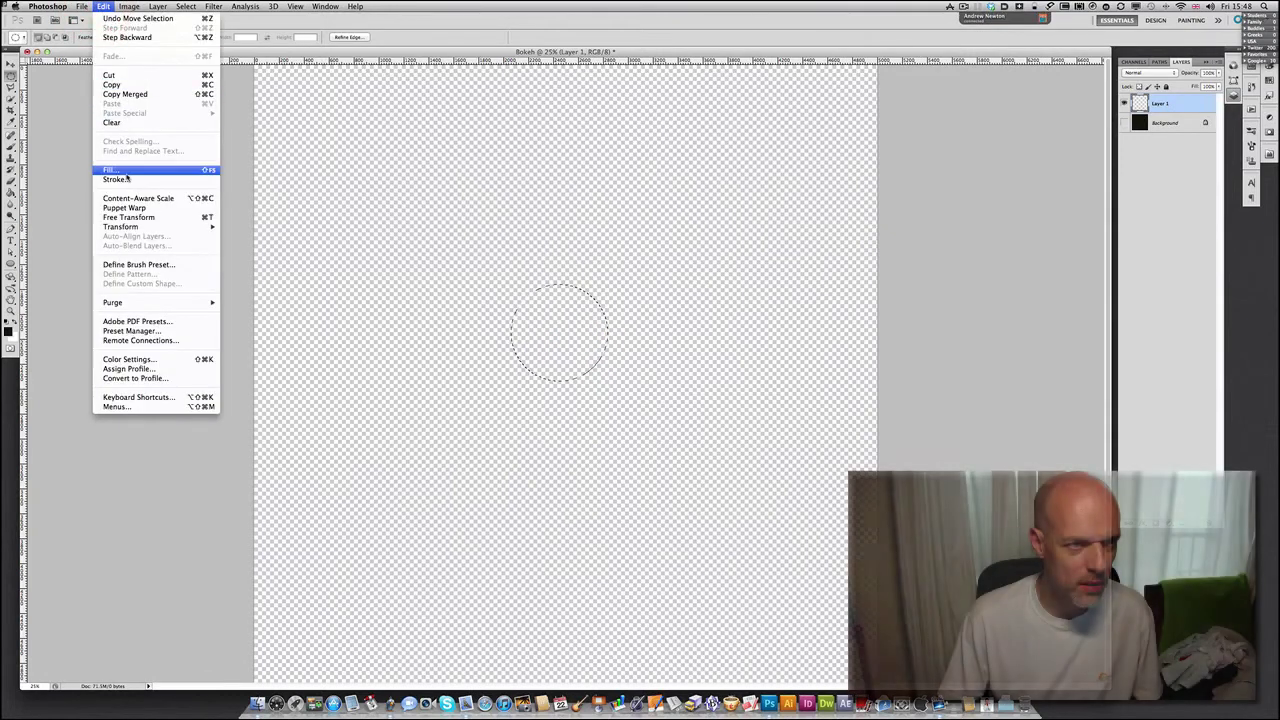
left_click(126, 174)
left_click(590, 251)
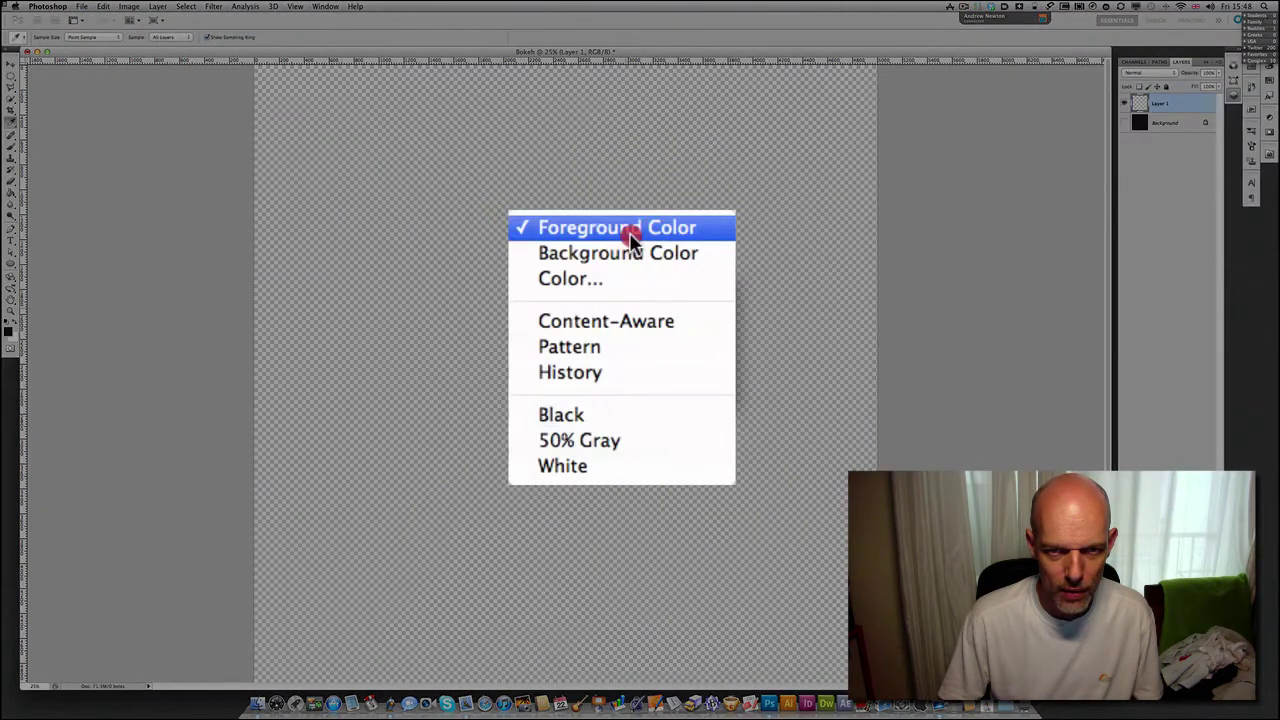
left_click(624, 412)
left_click(700, 300)
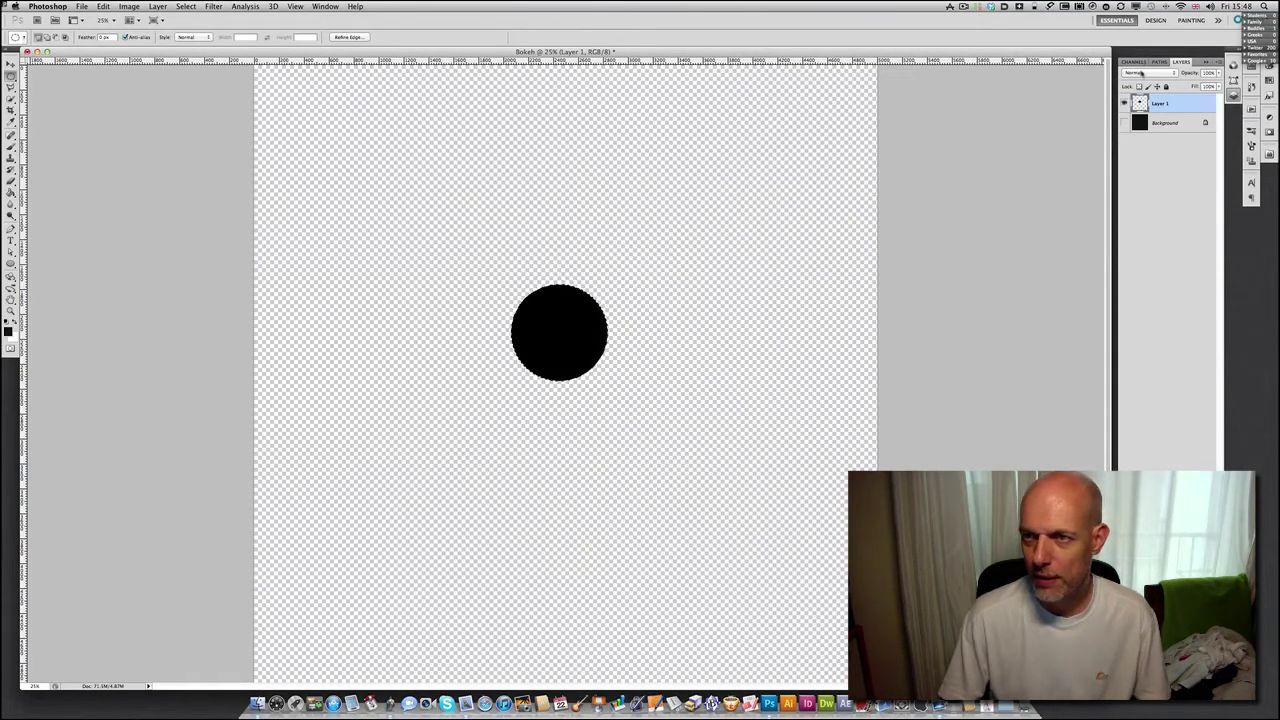
In Layer 1's style, keep opacity at 100, set fill opacity to 50% and enable Stroke
double_click(1181, 105)
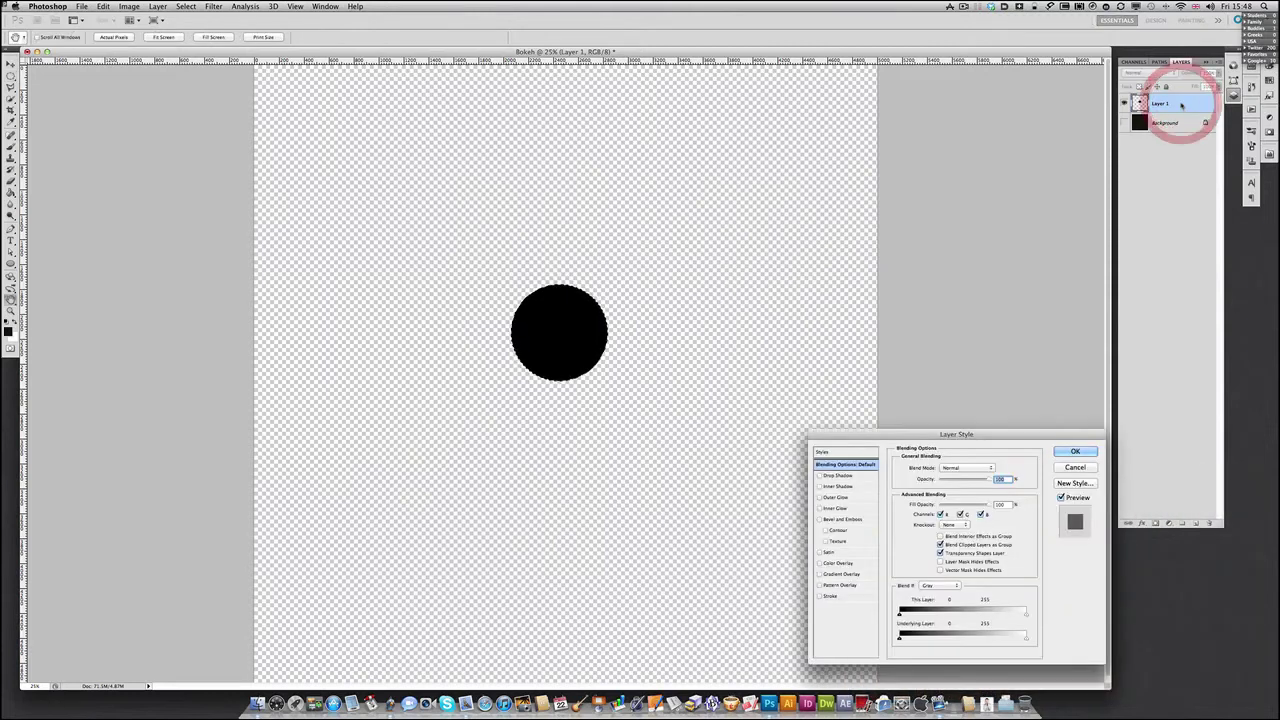
left_click_drag(828, 93, 500, 25)
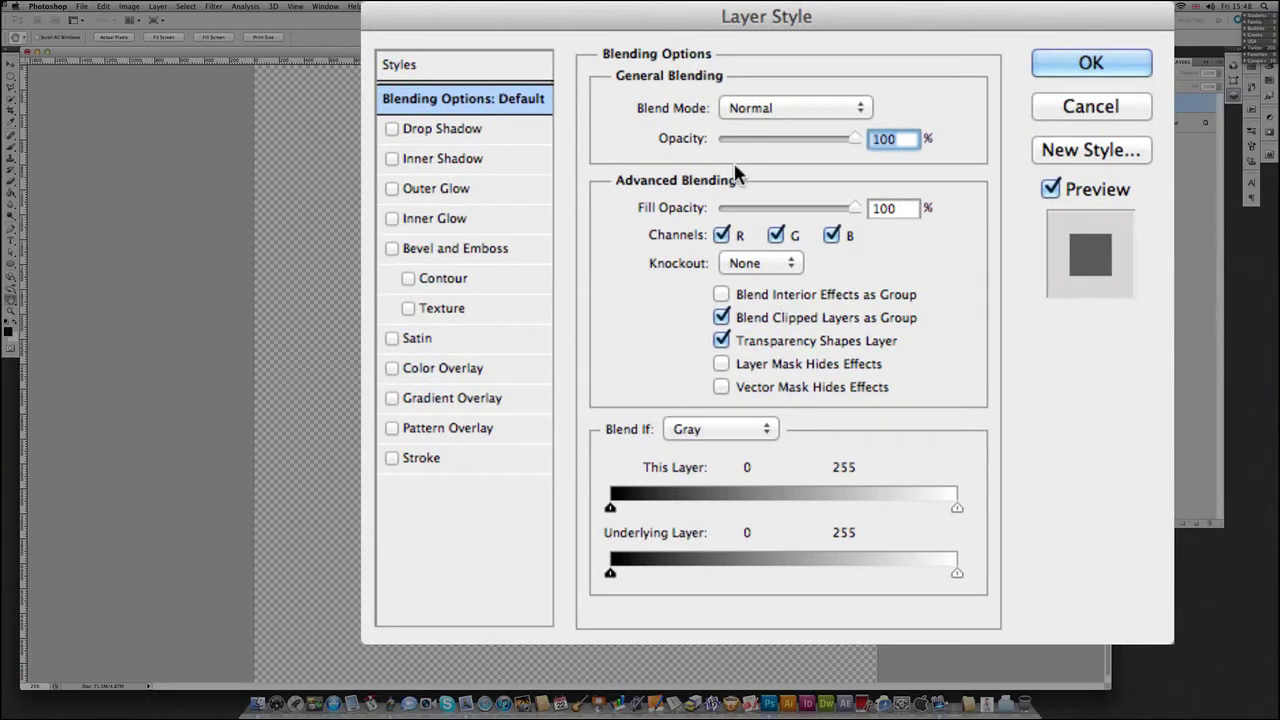
left_click(783, 140)
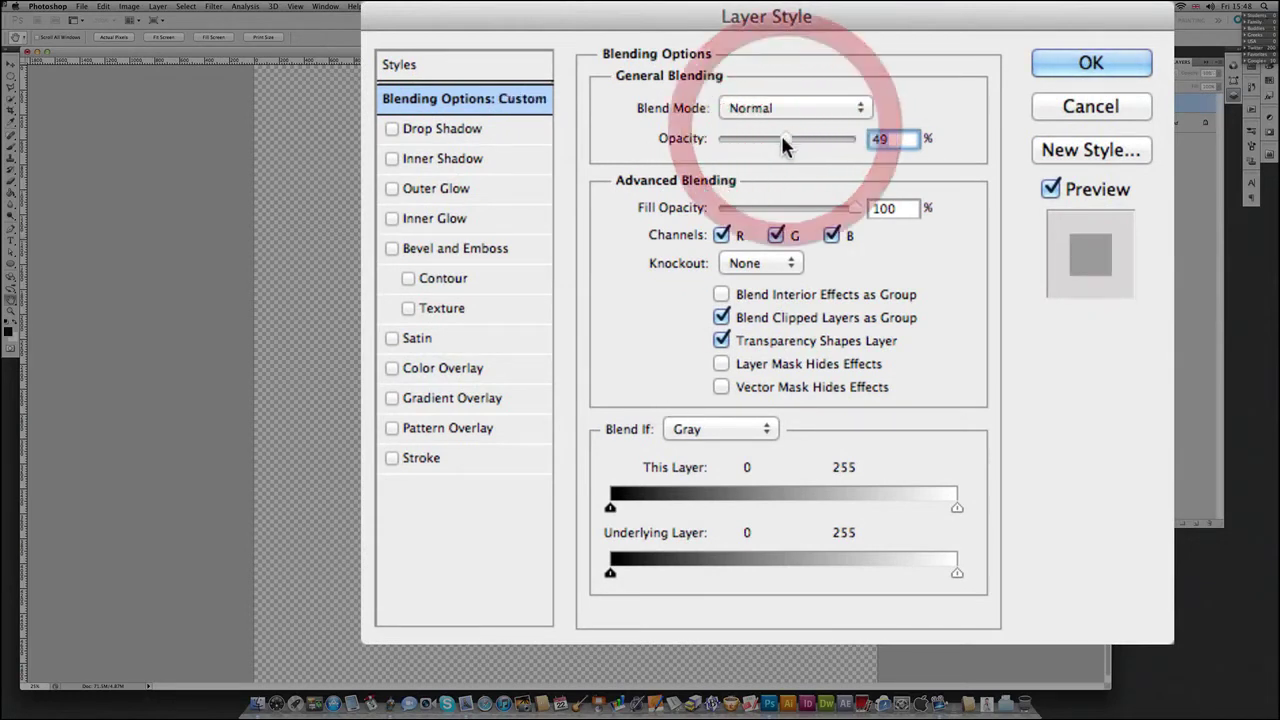
left_click_drag(784, 140, 786, 145)
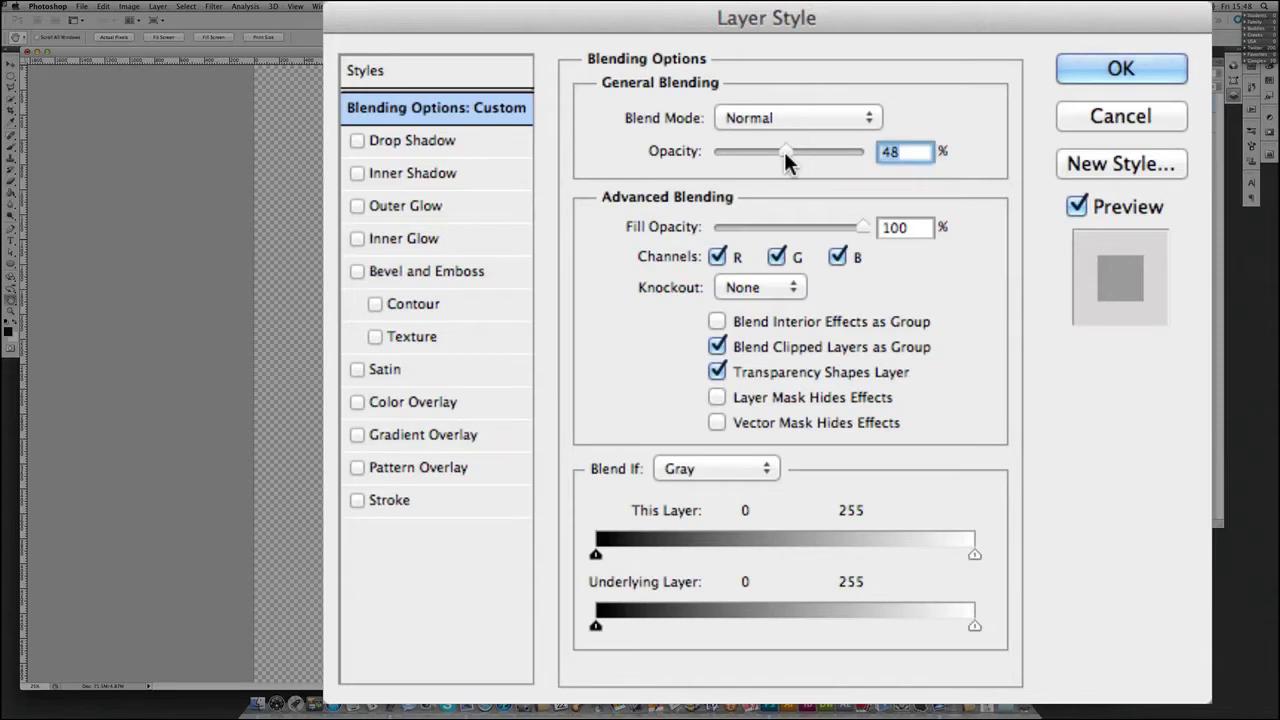
left_click_drag(776, 238, 800, 238)
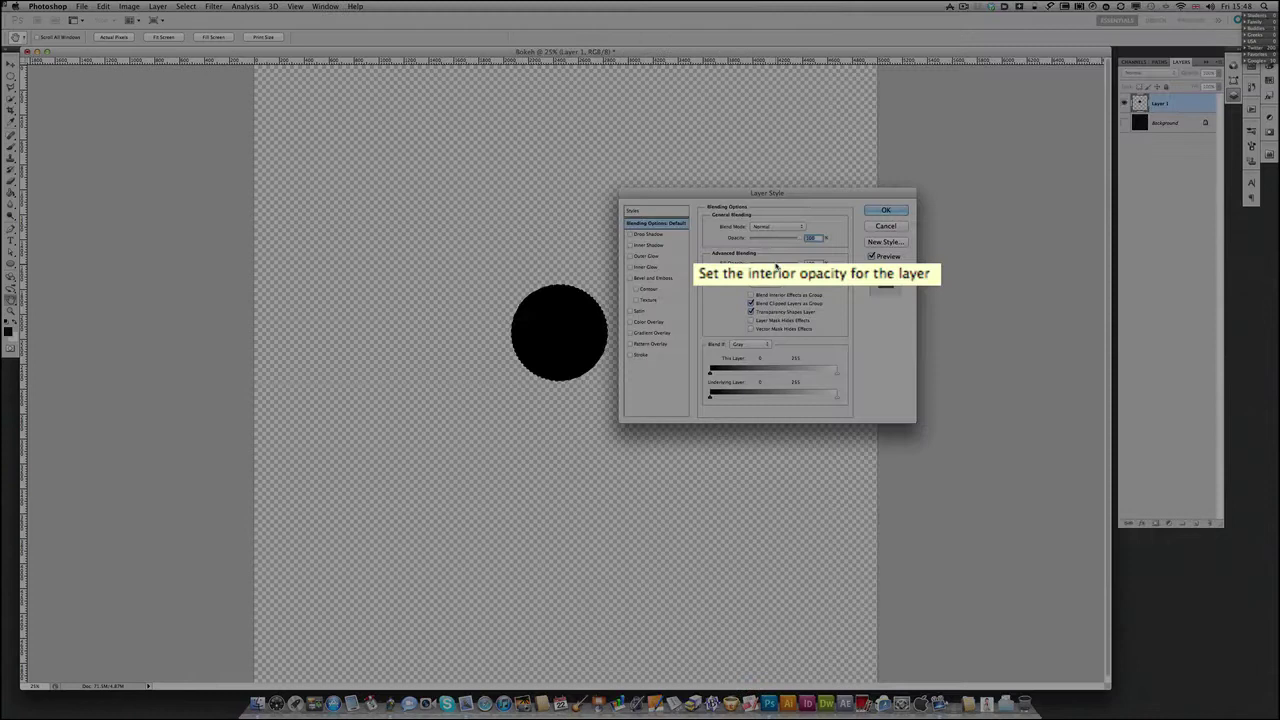
left_click(776, 265)
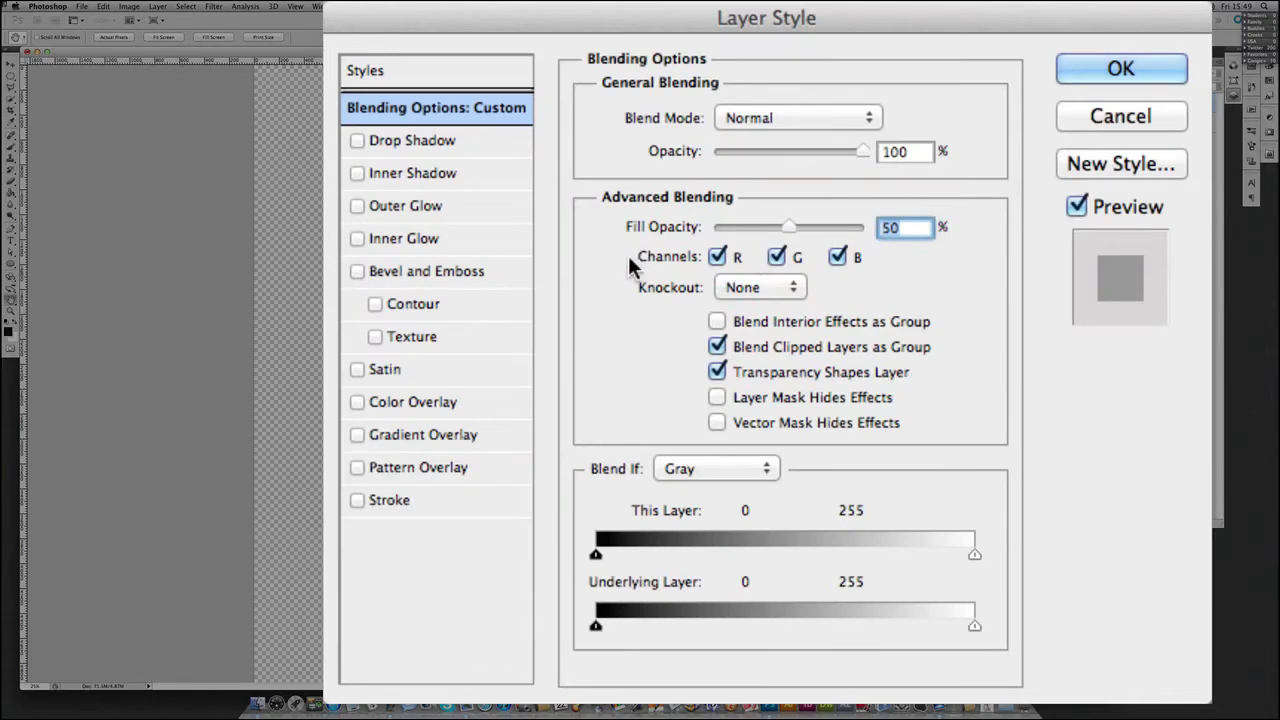
left_click(398, 502)
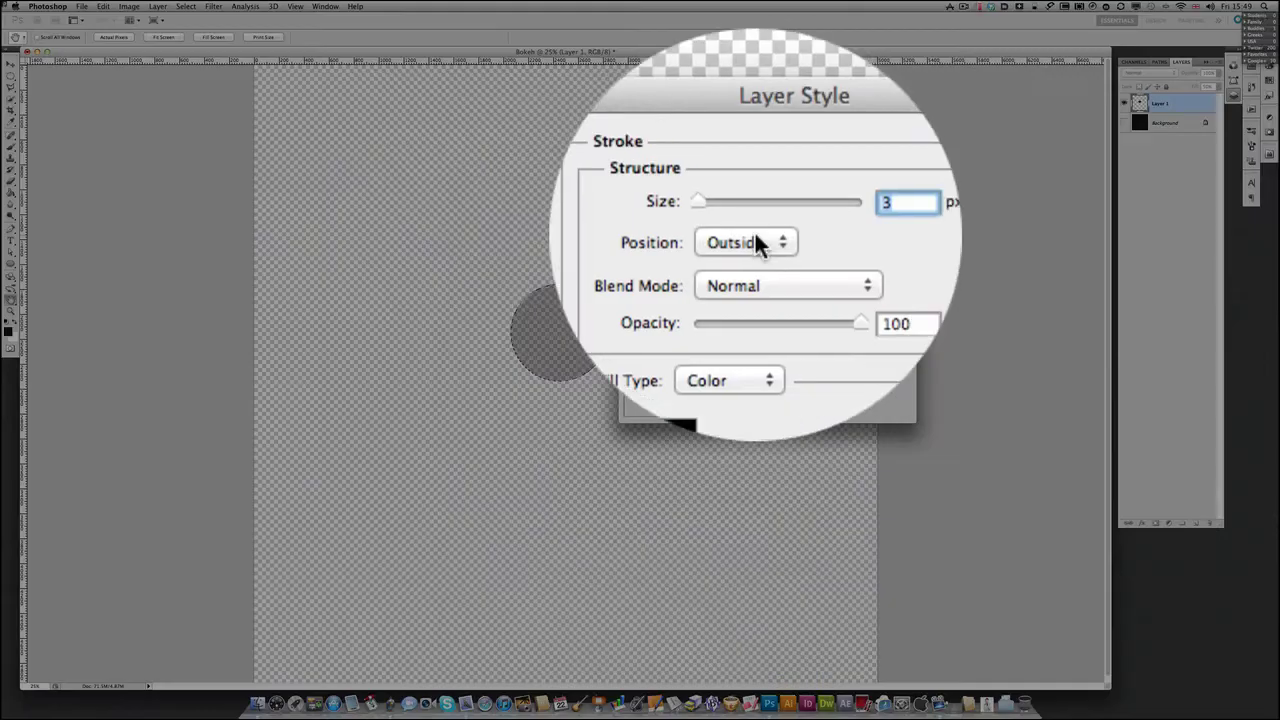
Set the stroke position to Inside, raise its size to about 25 px, and apply
left_click(755, 237)
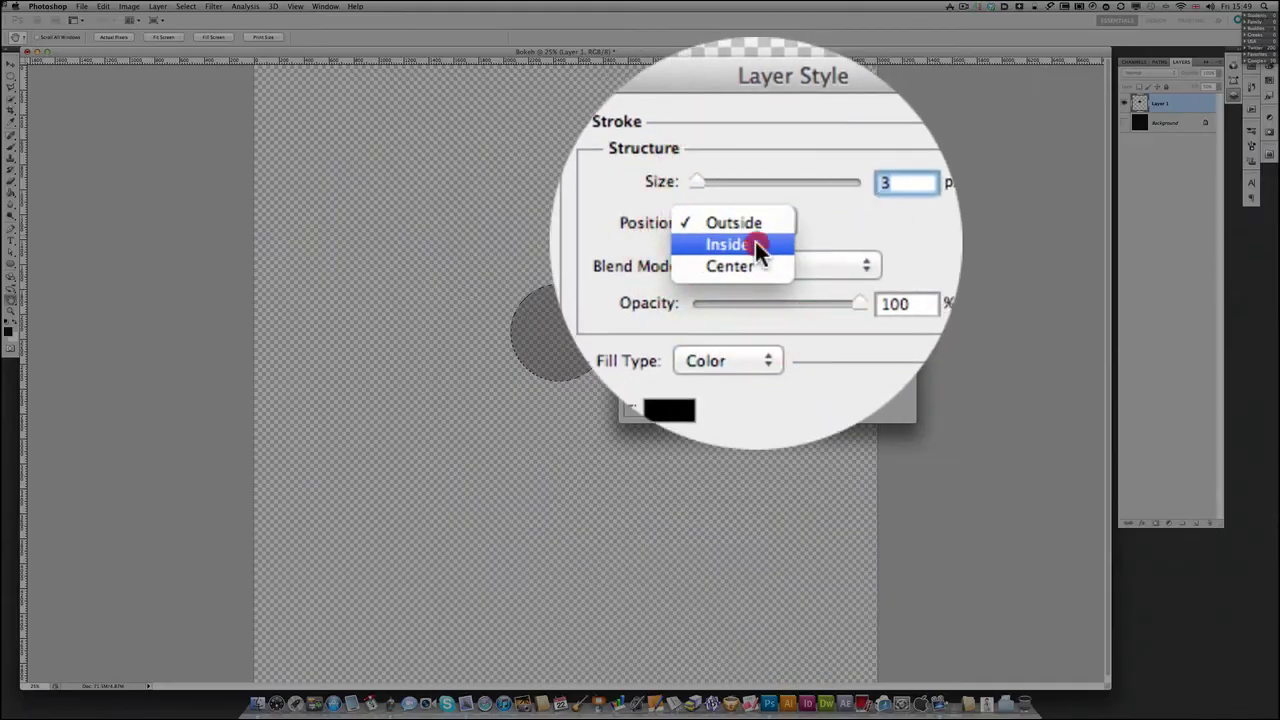
left_click(755, 243)
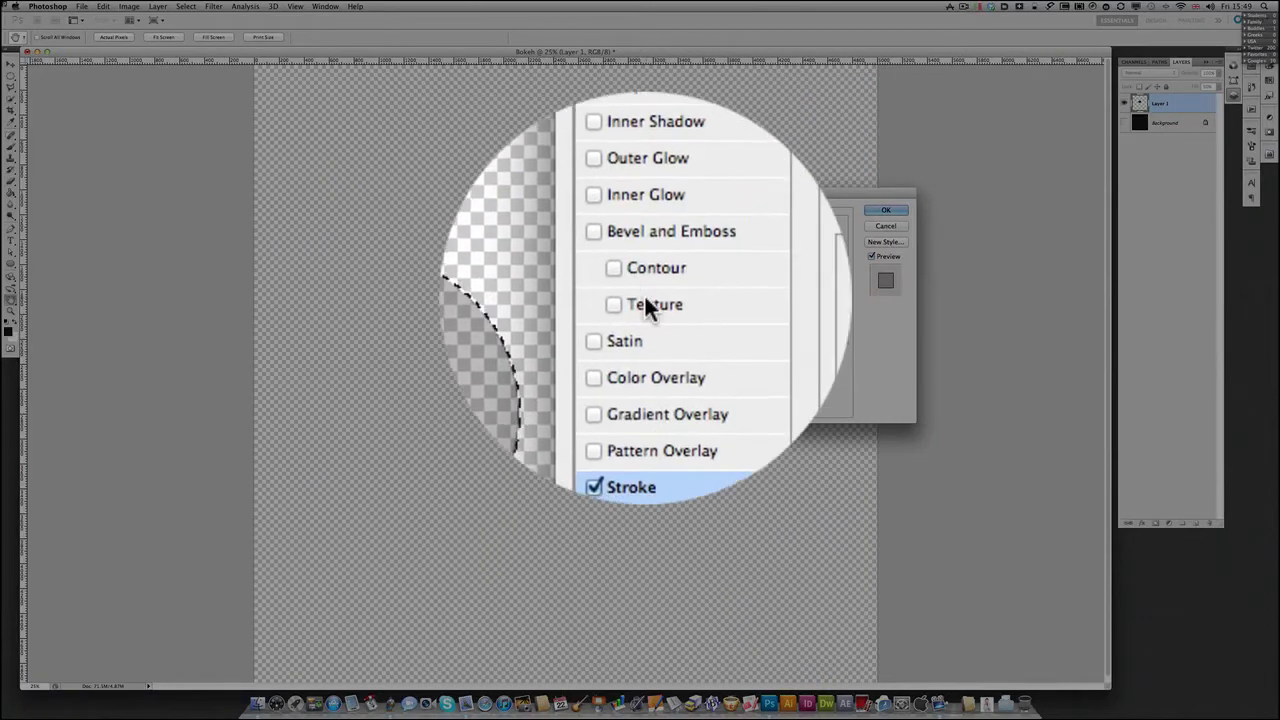
left_click(740, 223)
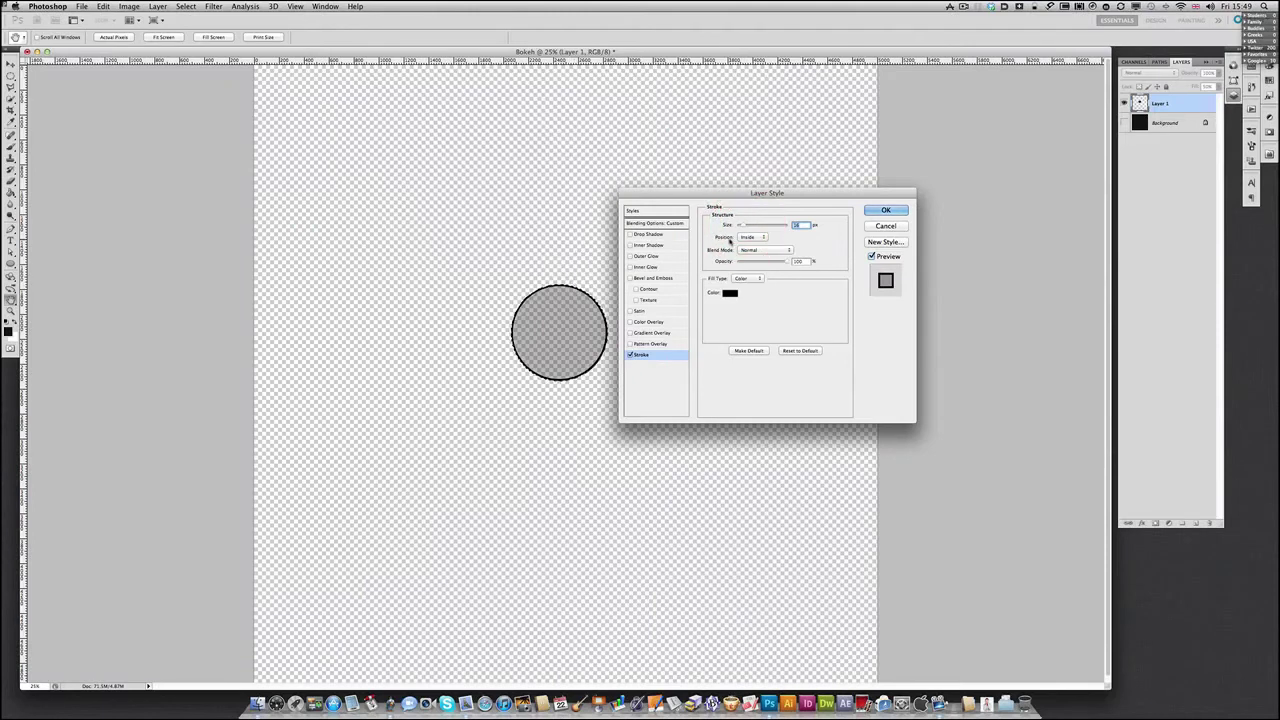
left_click_drag(744, 229, 743, 226)
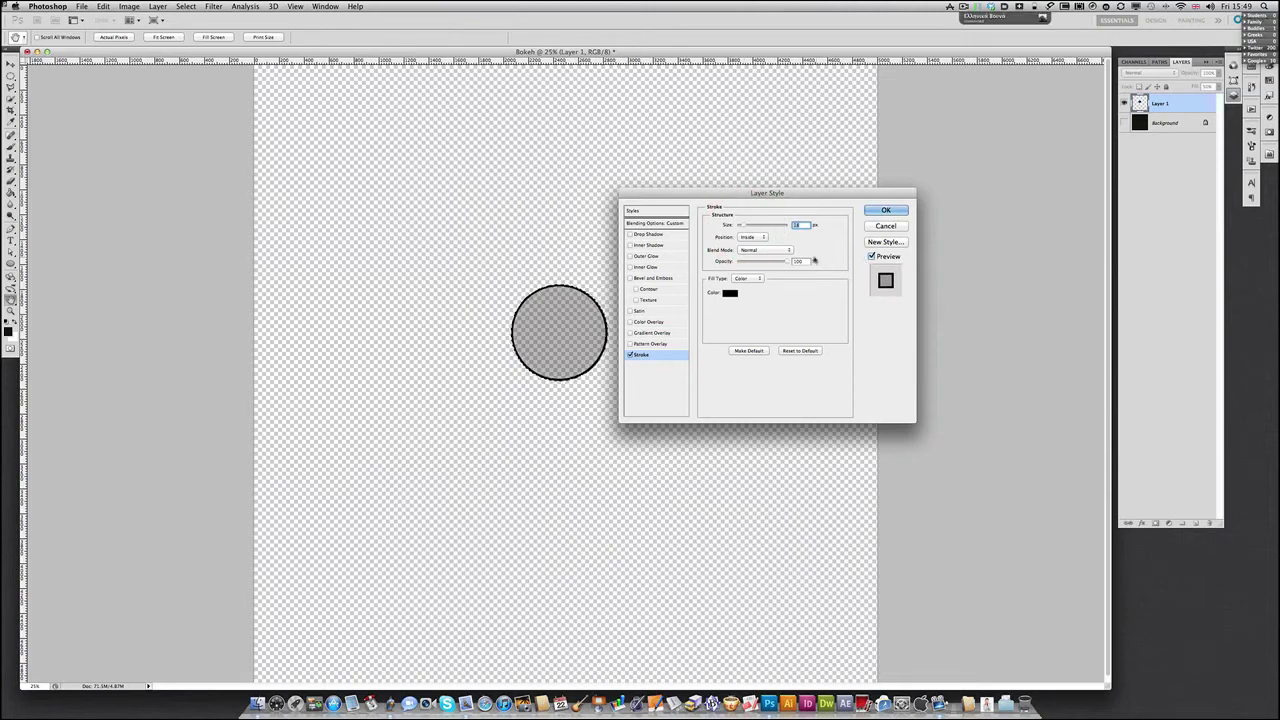
left_click(887, 210)
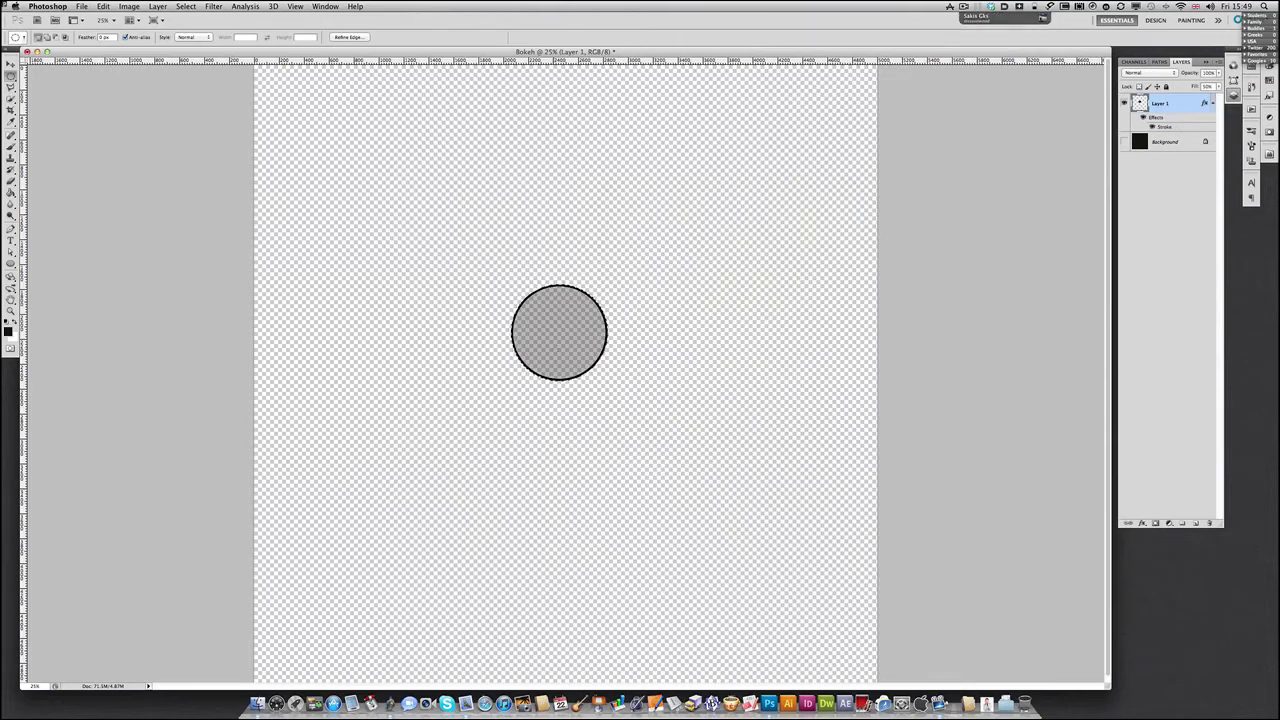
Select the Layer 1 circle's outline and define it as brush preset Bokeh3
left_click(910, 352)
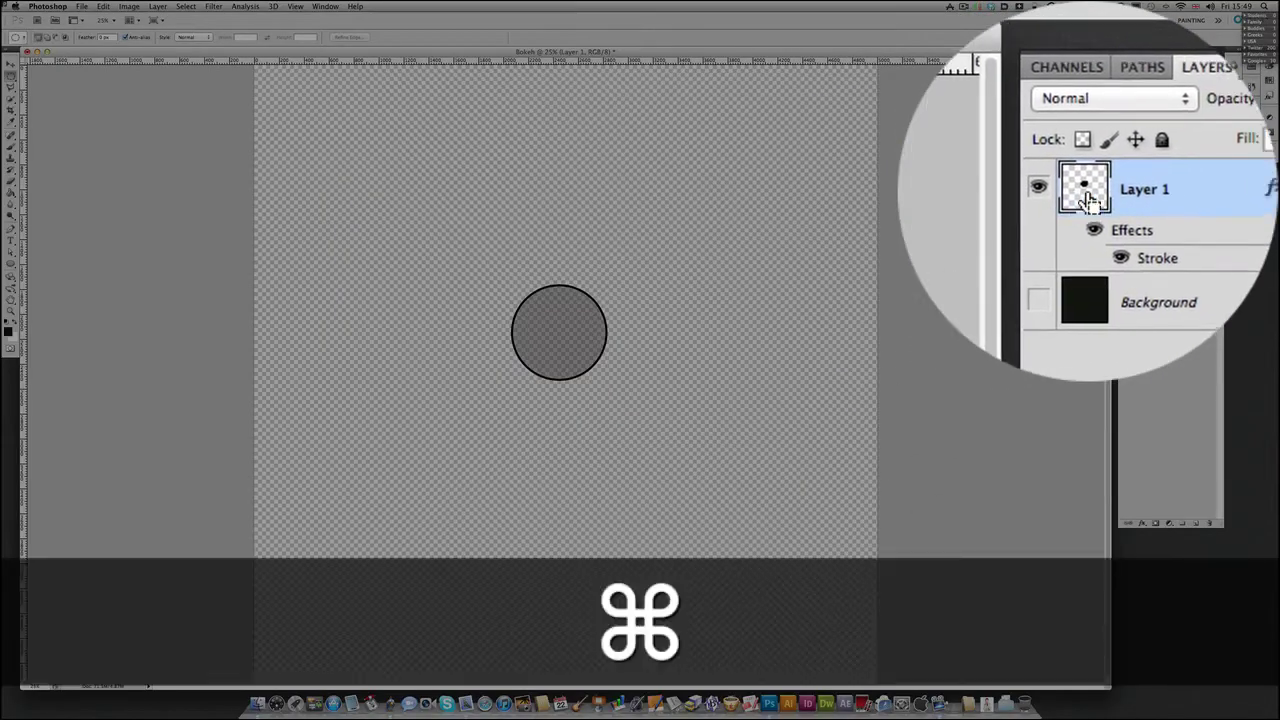
left_click(1088, 198, "super")
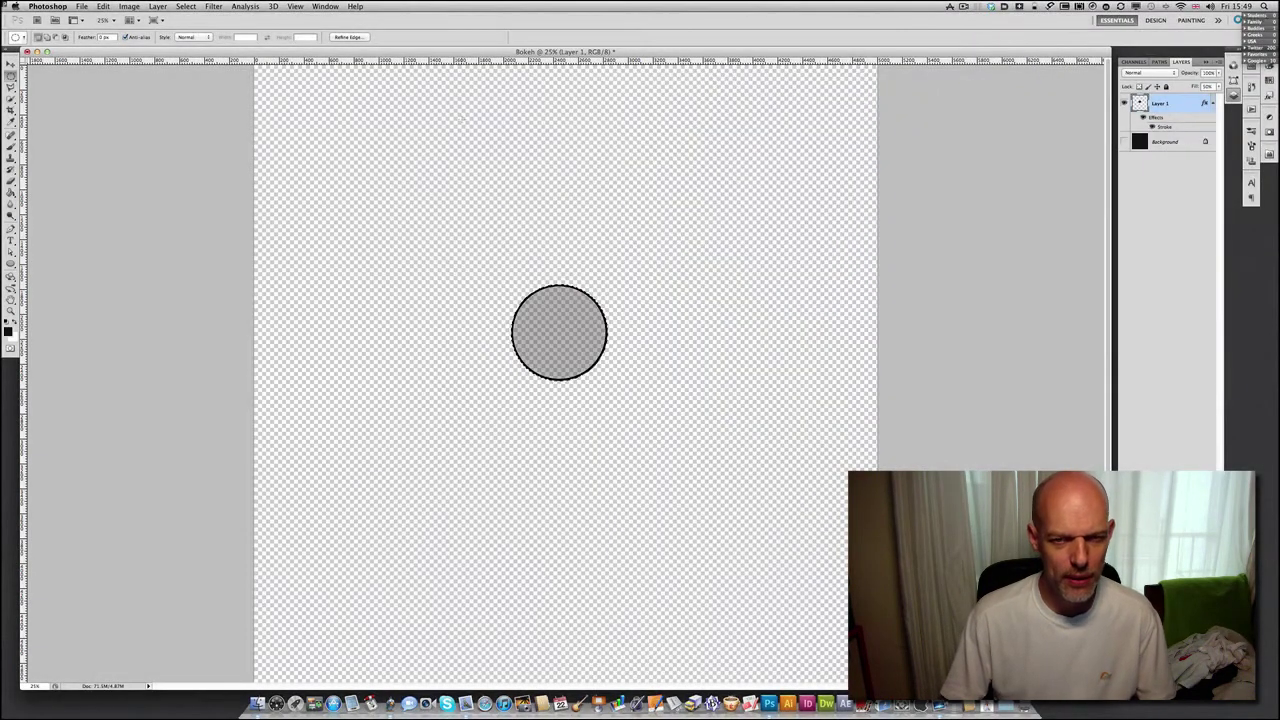
left_click(103, 7)
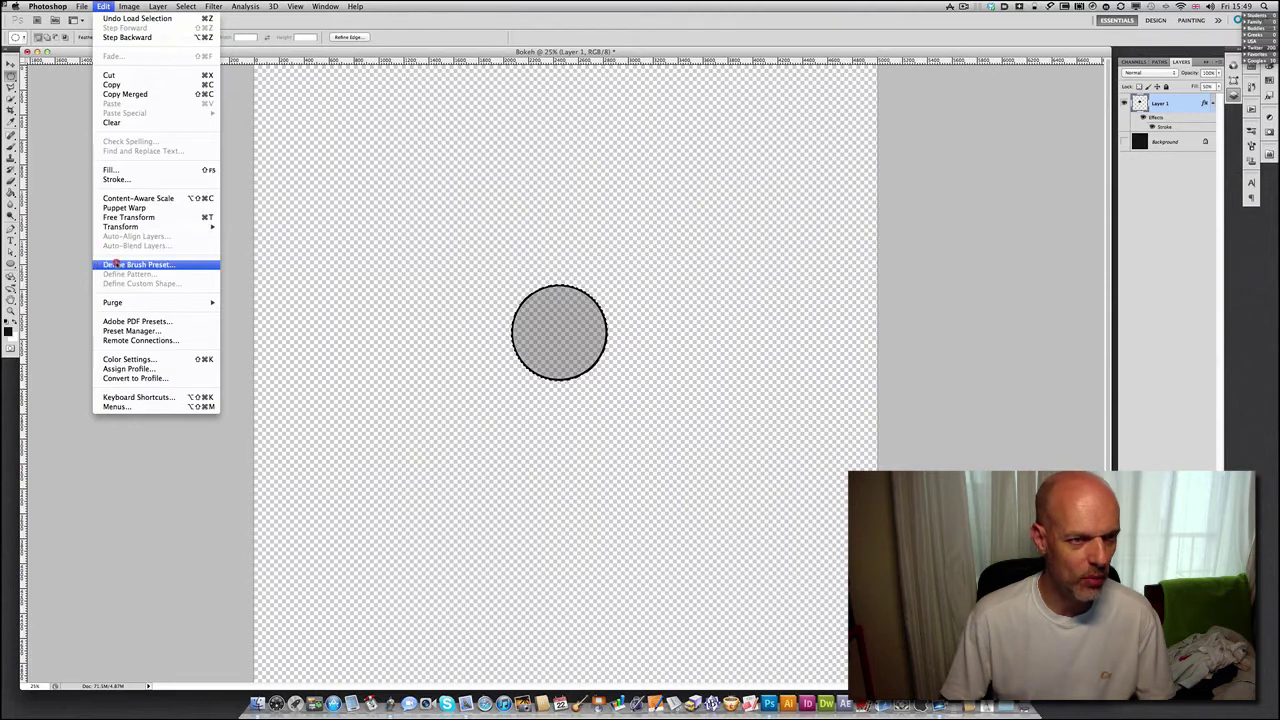
left_click(143, 265)
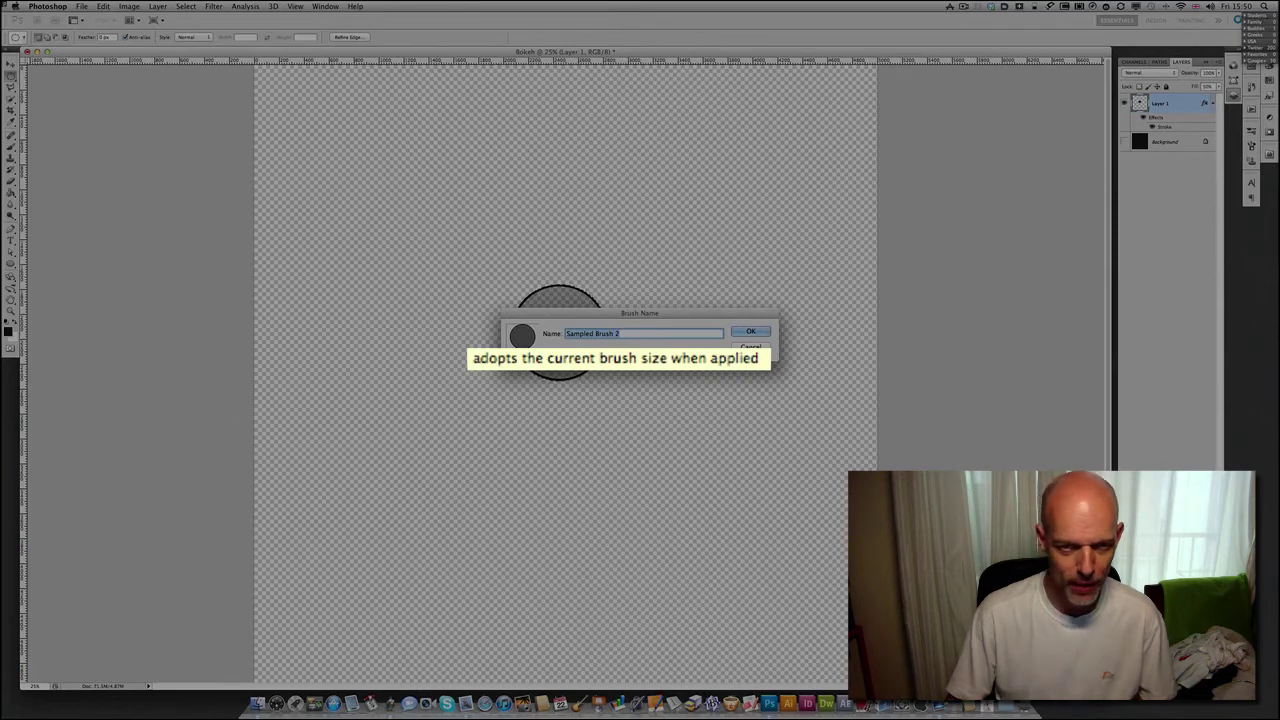
type("Bok")
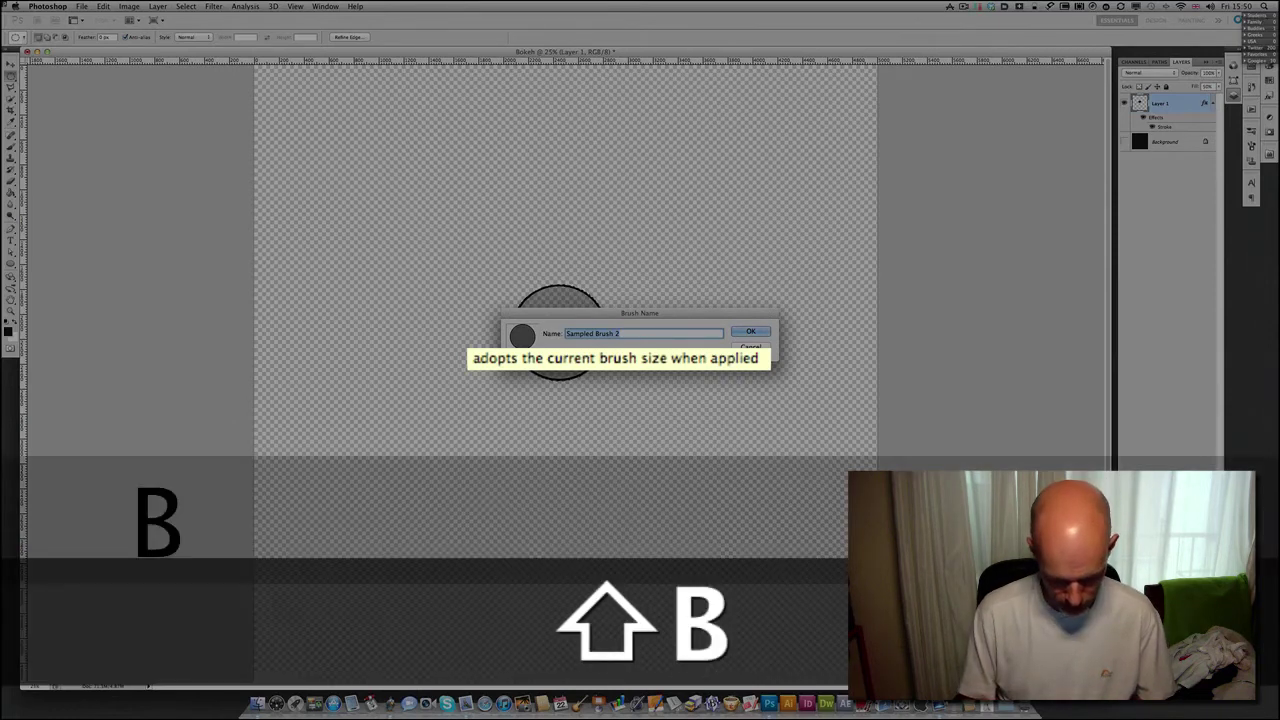
type("eh3")
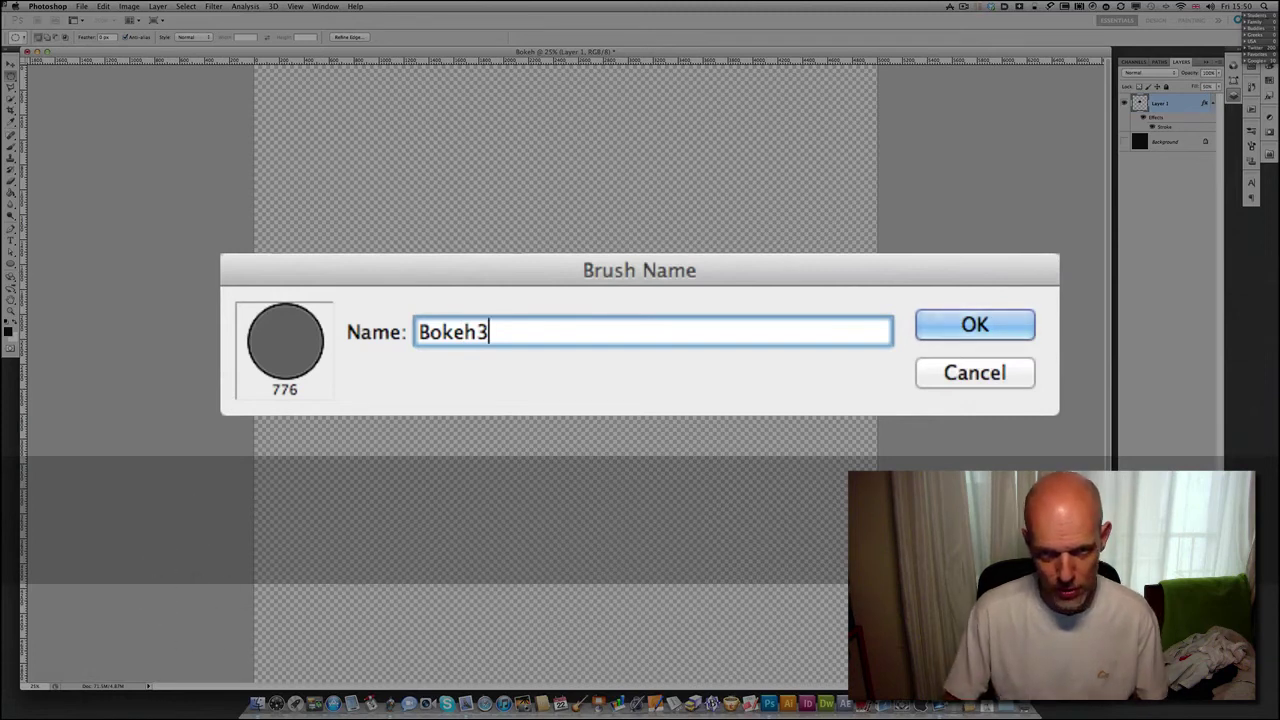
left_click(975, 328)
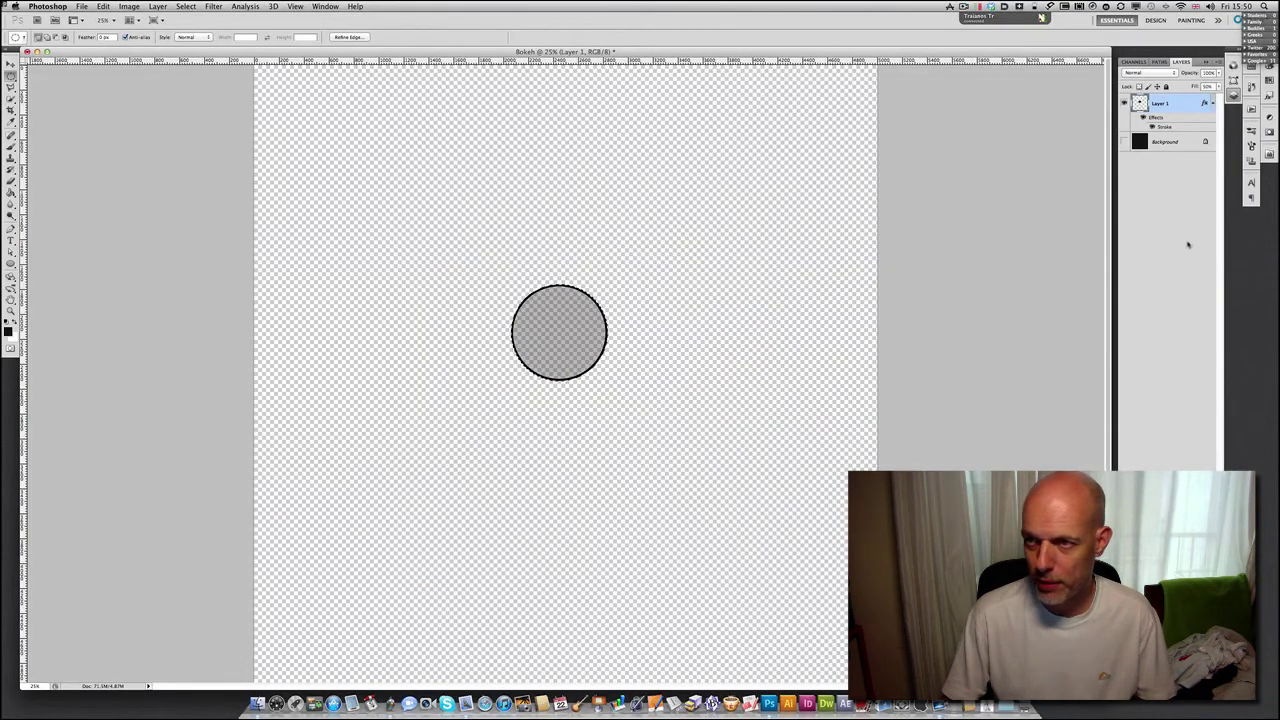
Delete Layer 1 and deselect, leaving only the near-black Background
left_click_drag(1175, 112, 1205, 466)
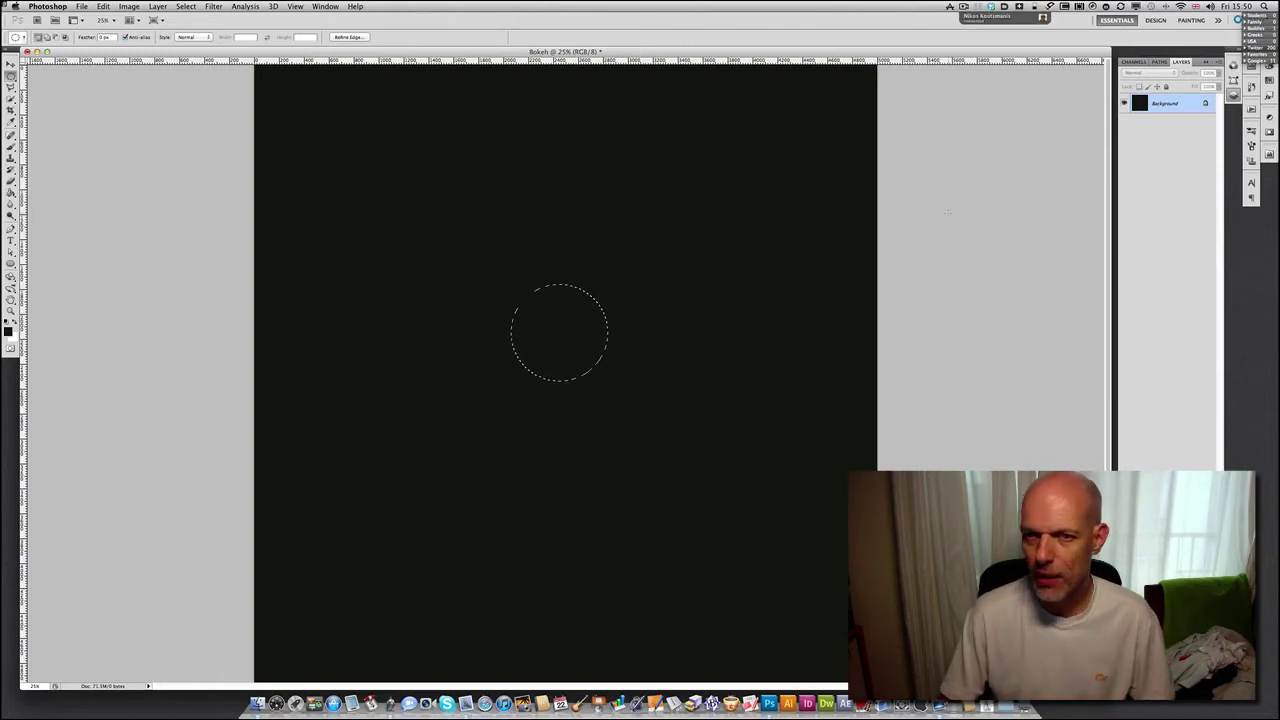
key("super+d")
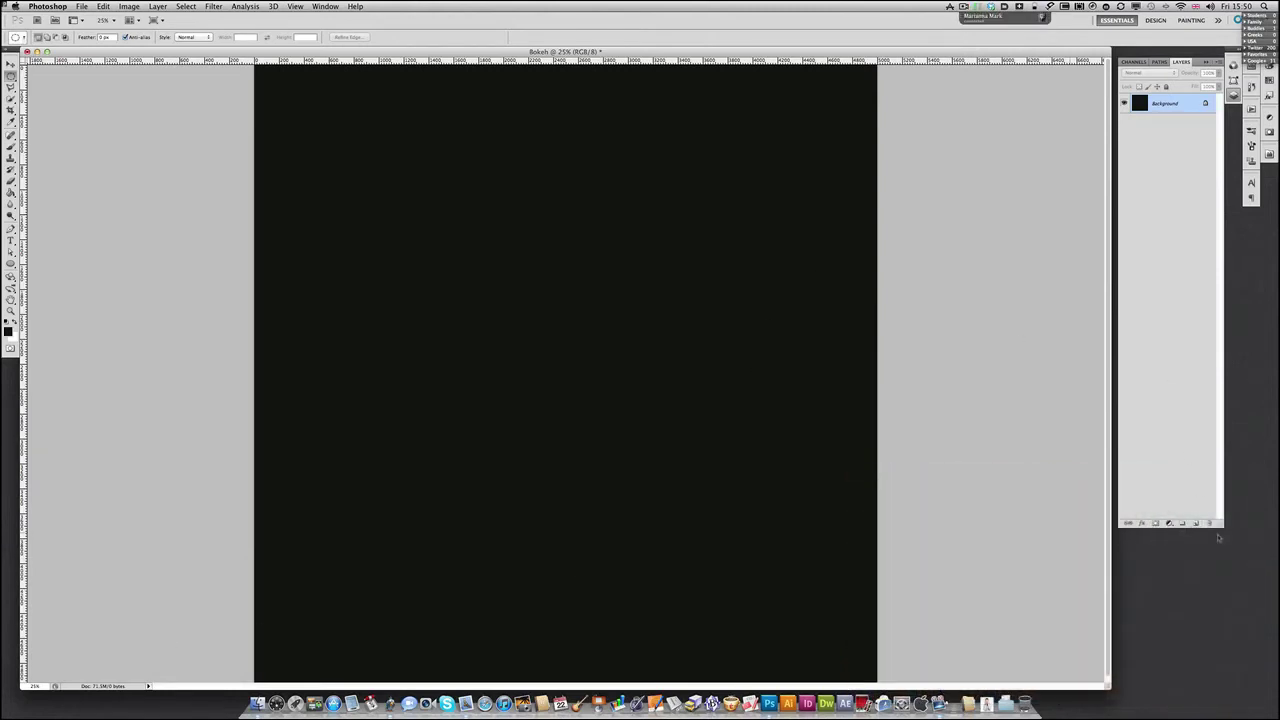
Add a new Layer 1, switch to the Gradient Tool, and edit the Yellow, Violet, Orange, Blue gradient
left_click(1194, 523)
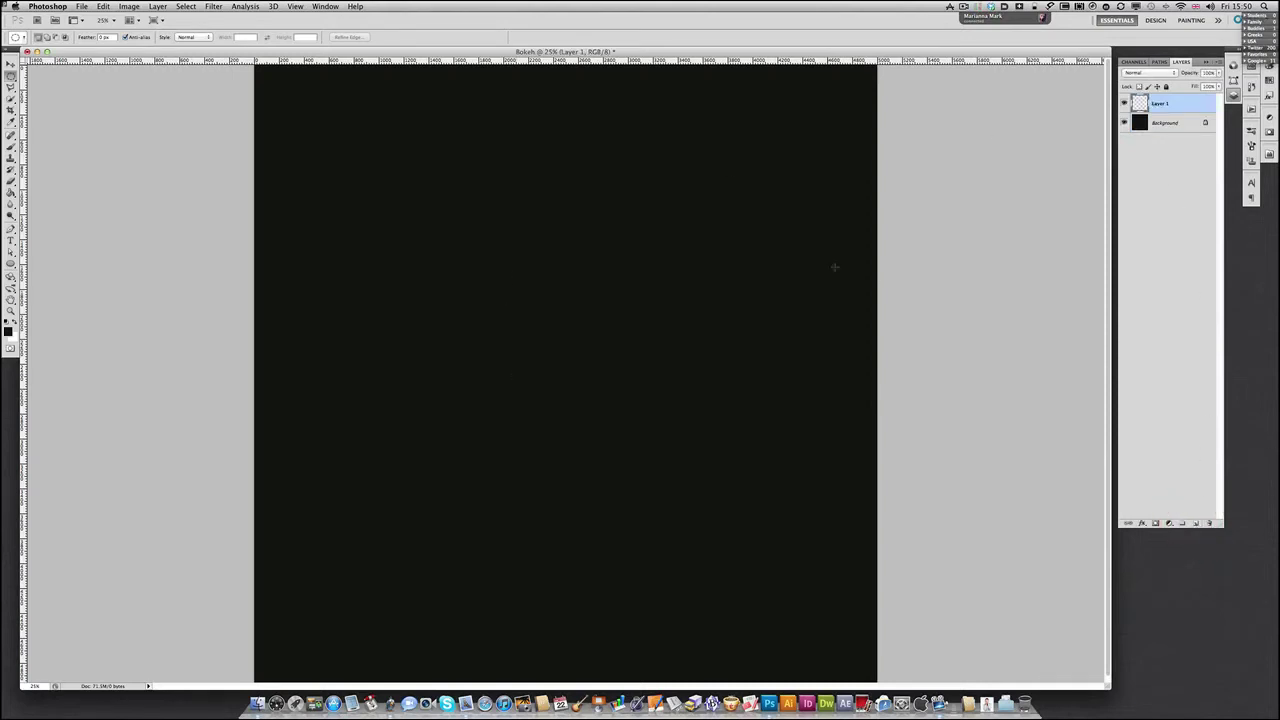
left_click(1124, 101)
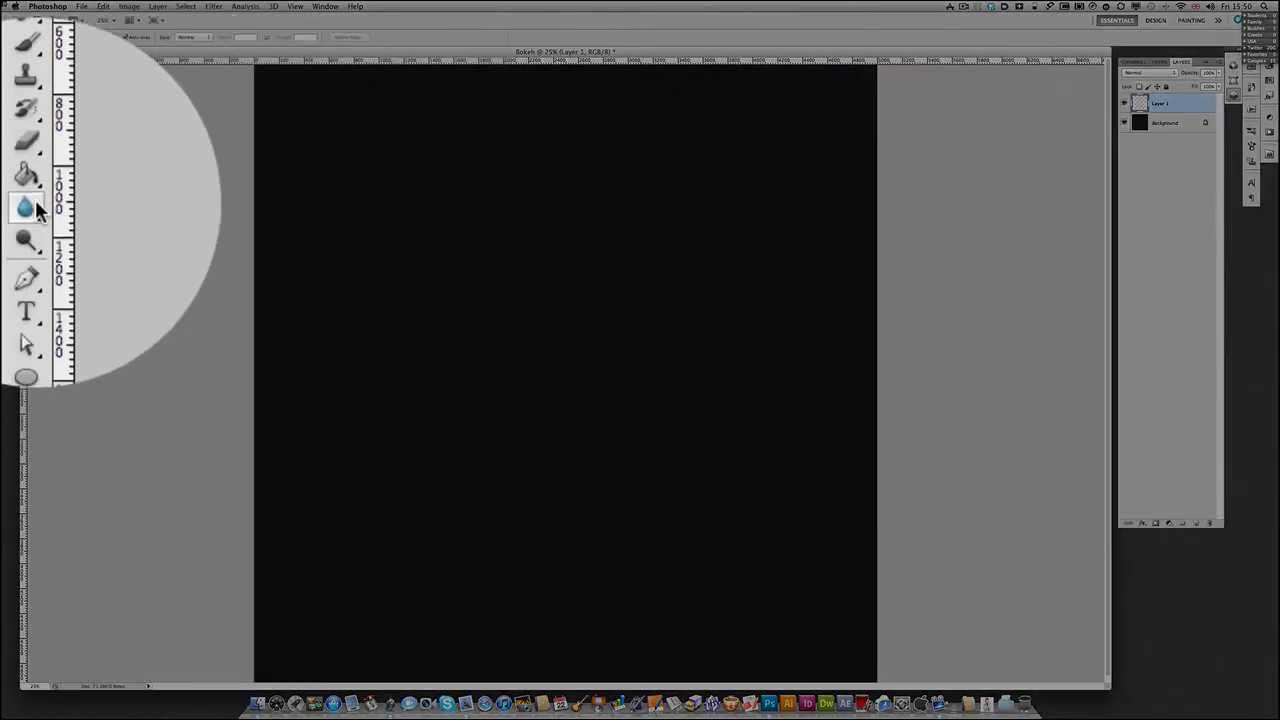
left_click(14, 202)
left_click(38, 194)
left_click(150, 189)
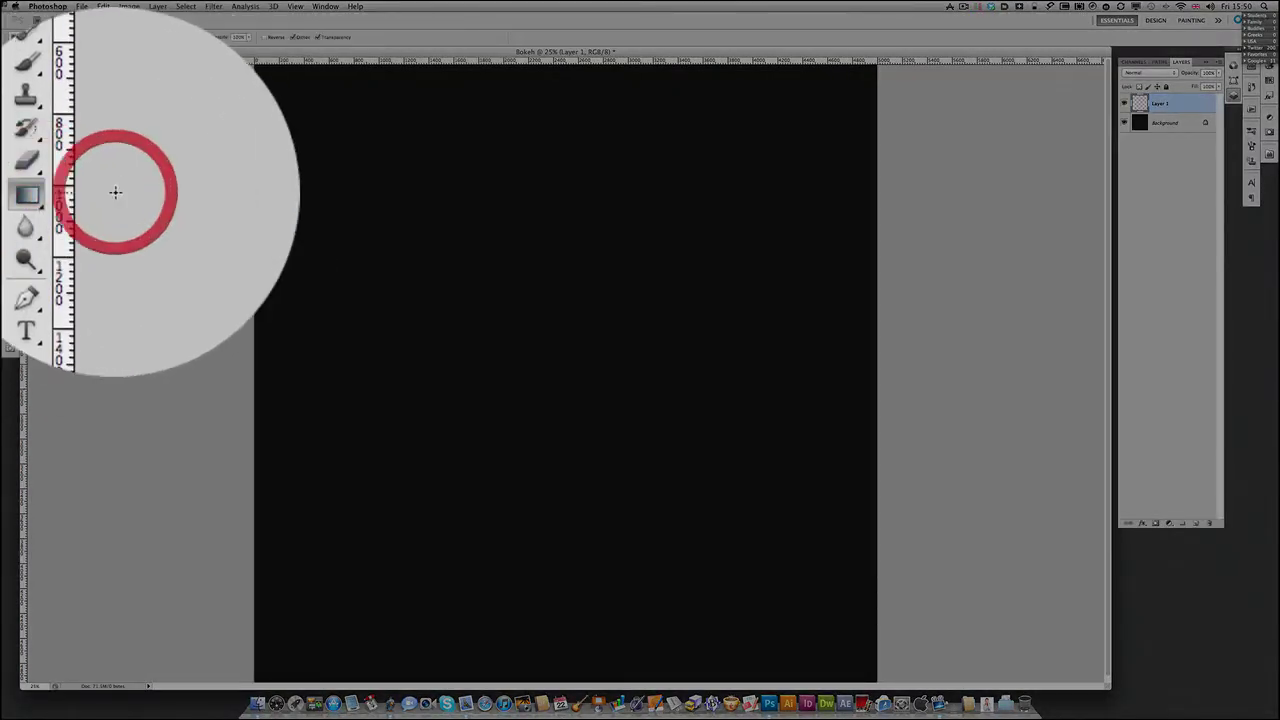
left_click(57, 38)
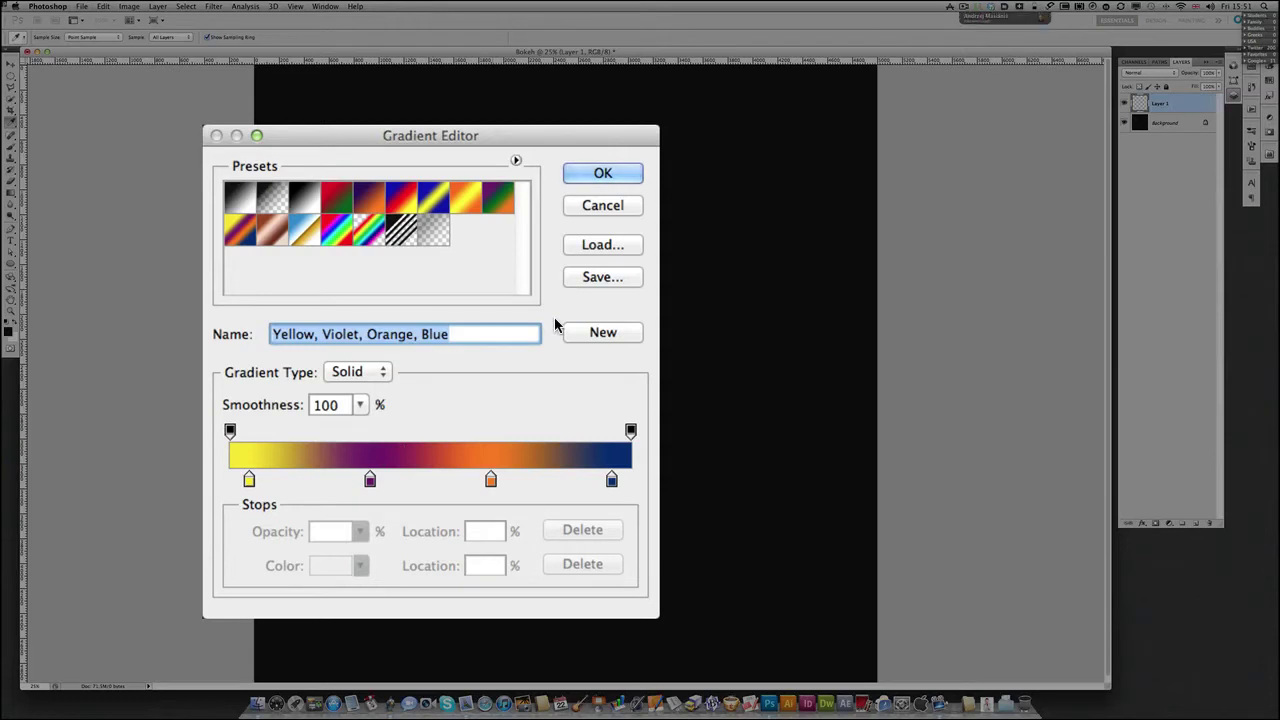
Add a new gradient preset, anchor yellow at the left, and recolour the purple stop bright green
left_click(589, 346)
left_click(591, 338)
left_click(470, 243)
left_click_drag(249, 480, 230, 480)
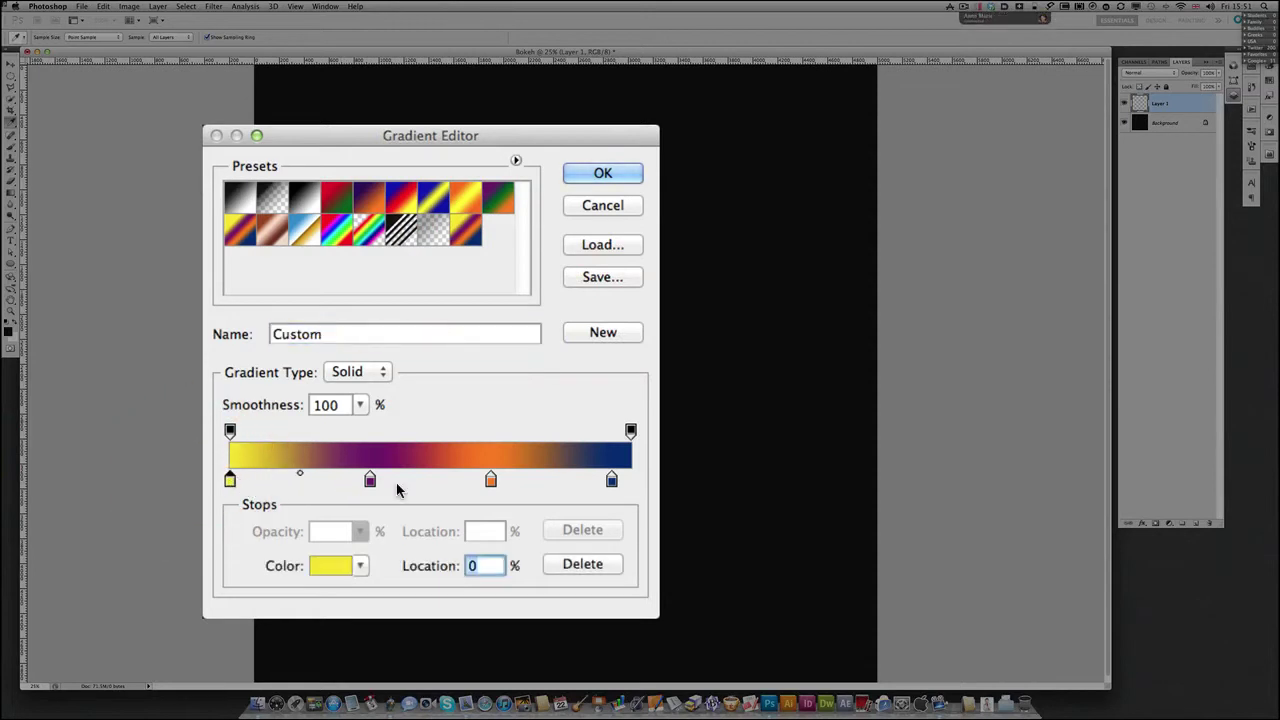
left_click_drag(370, 480, 350, 481)
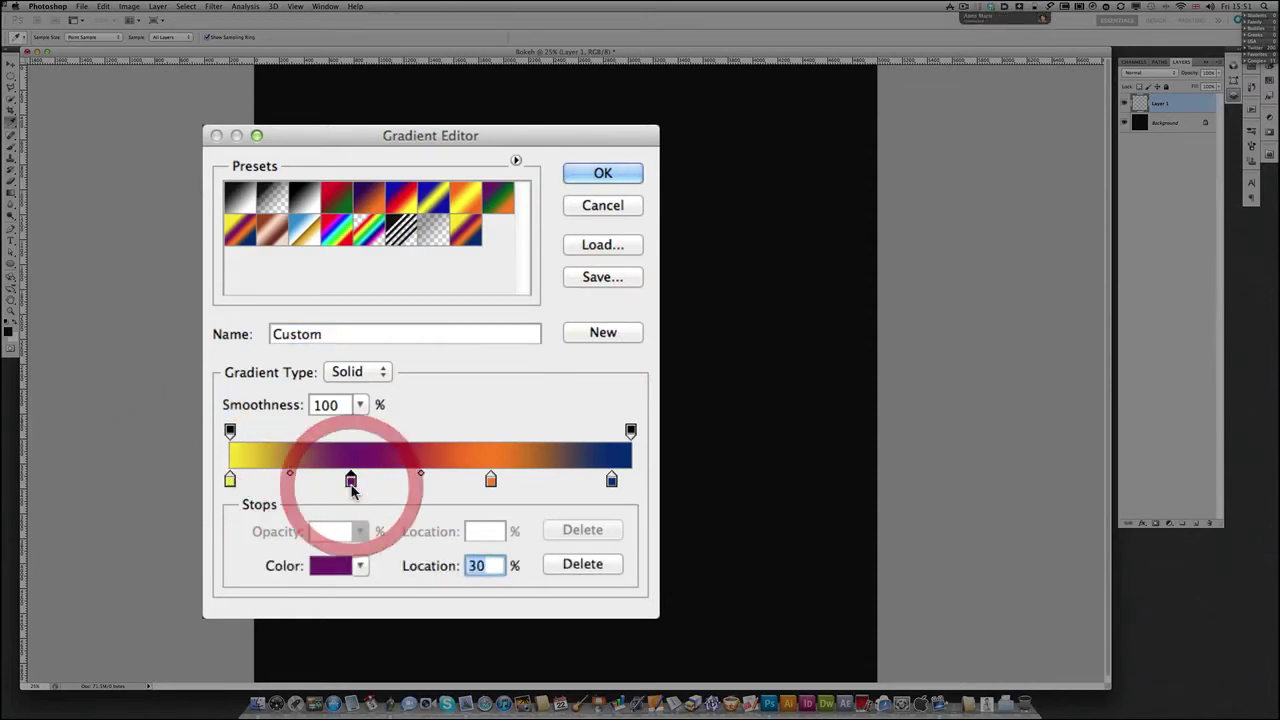
left_click(338, 565)
left_click(596, 359)
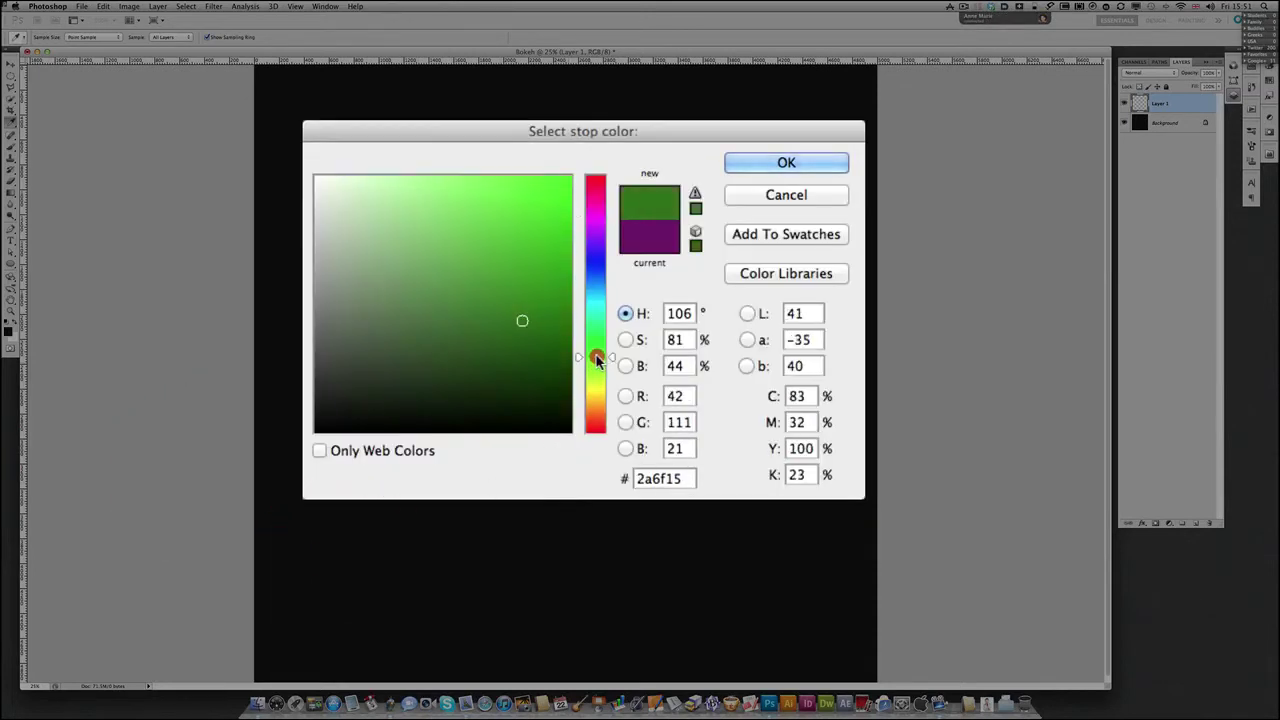
left_click_drag(596, 361, 597, 347)
left_click_drag(520, 222, 538, 197)
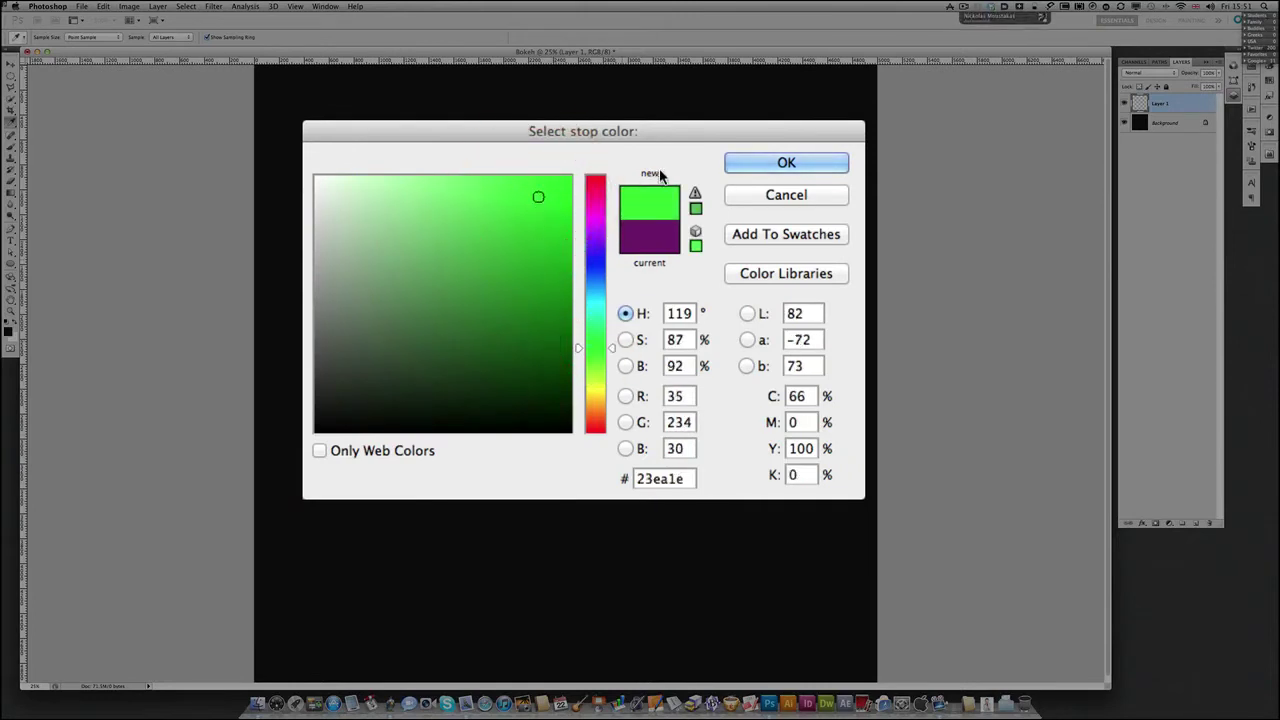
left_click(768, 163)
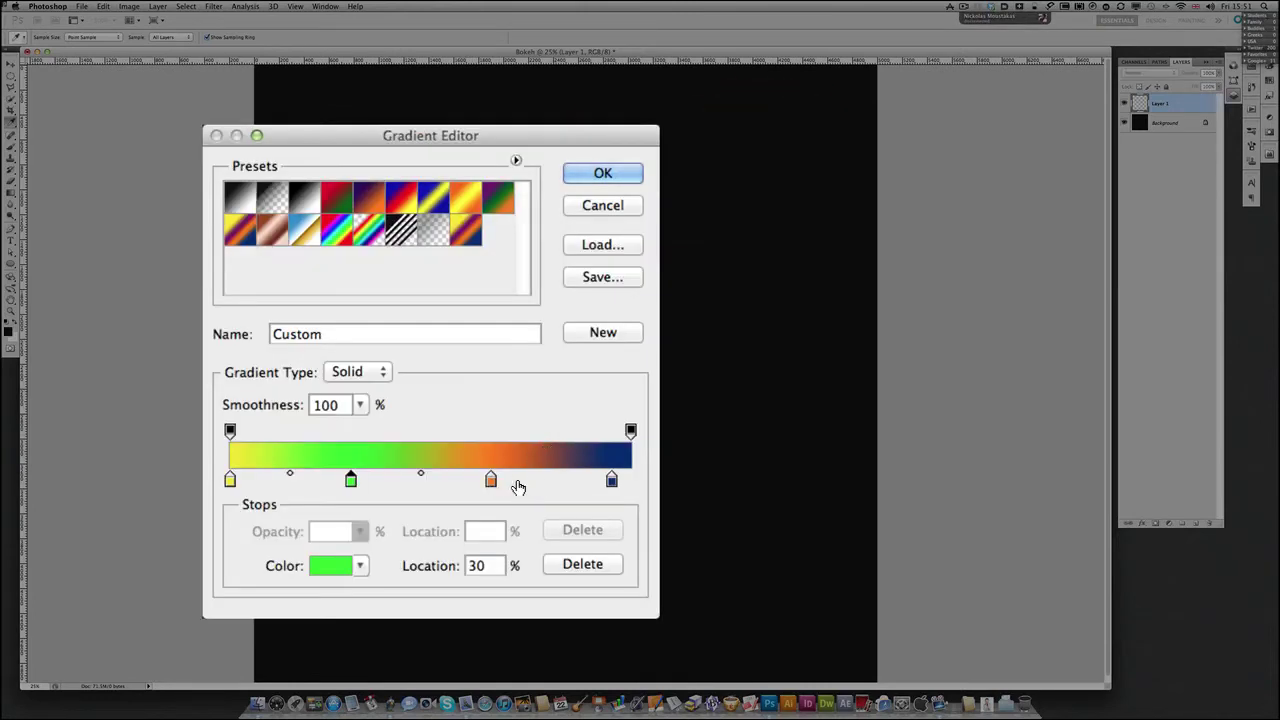
Recolour the navy stop bright blue; move blue near 32%, orange to the right end, green near 71%
left_click(612, 480)
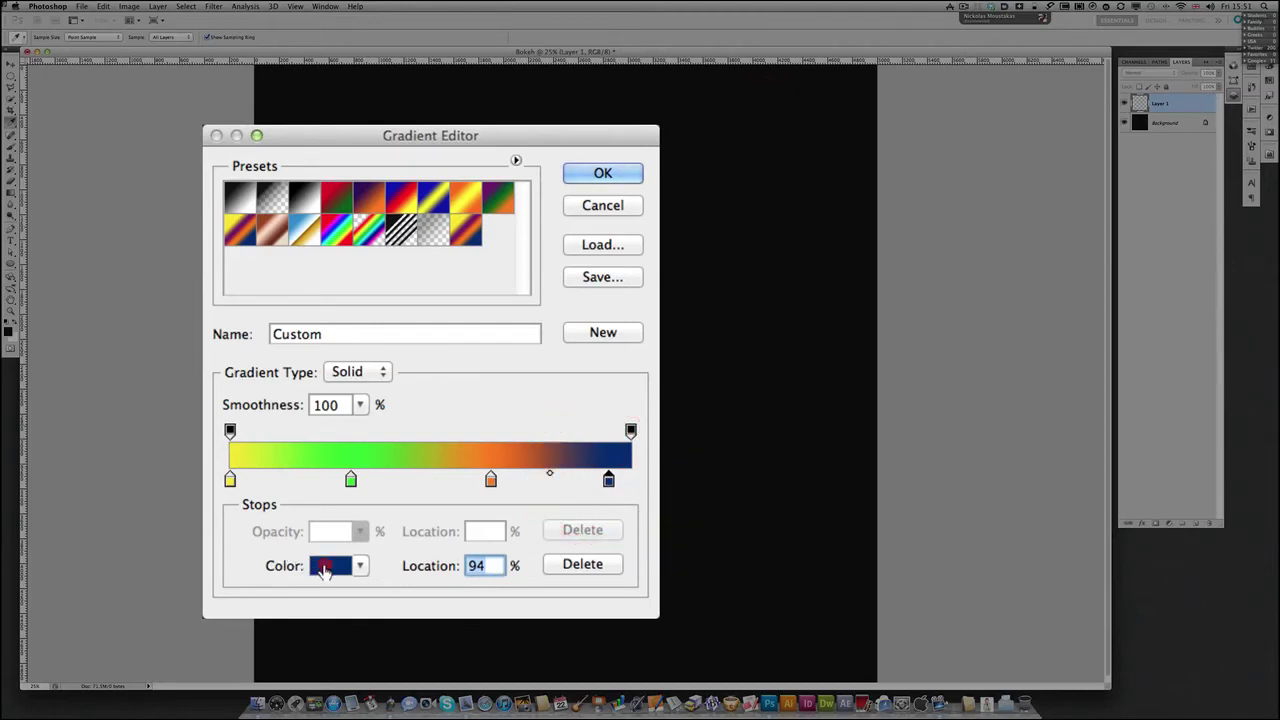
double_click(612, 480)
left_click(514, 234)
left_click(522, 230)
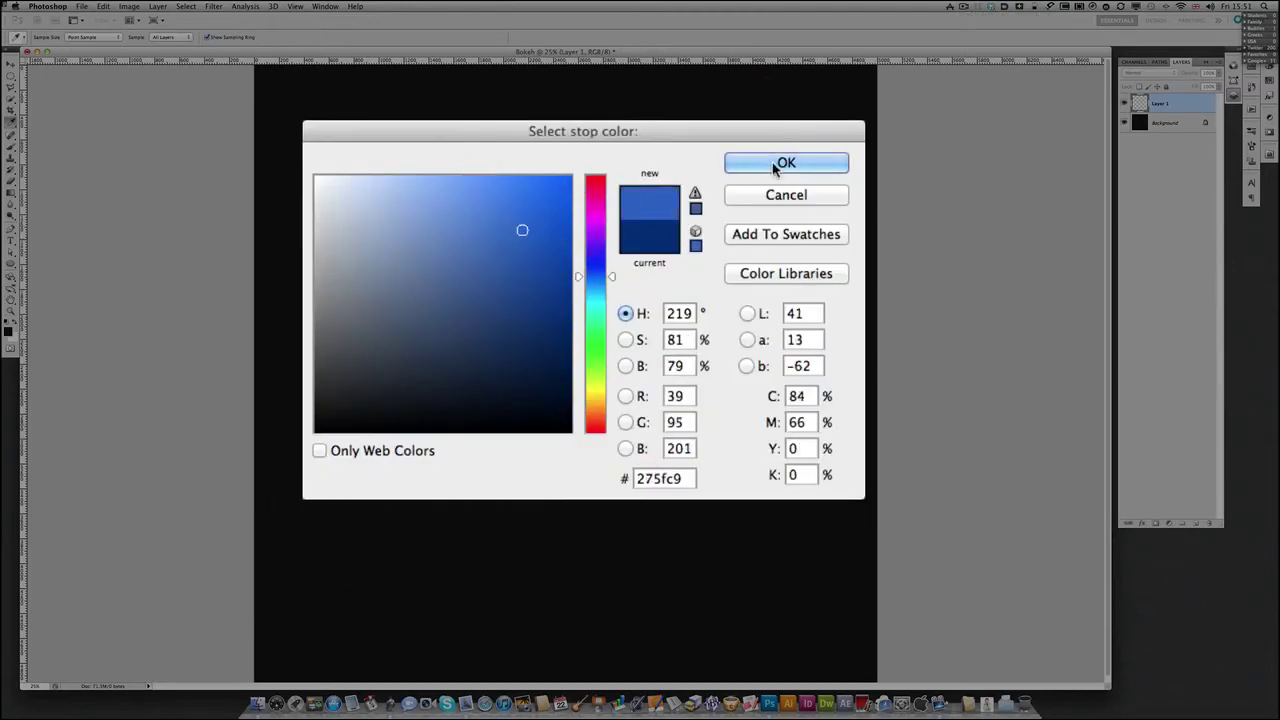
left_click(530, 198)
left_click(528, 201)
left_click(796, 165)
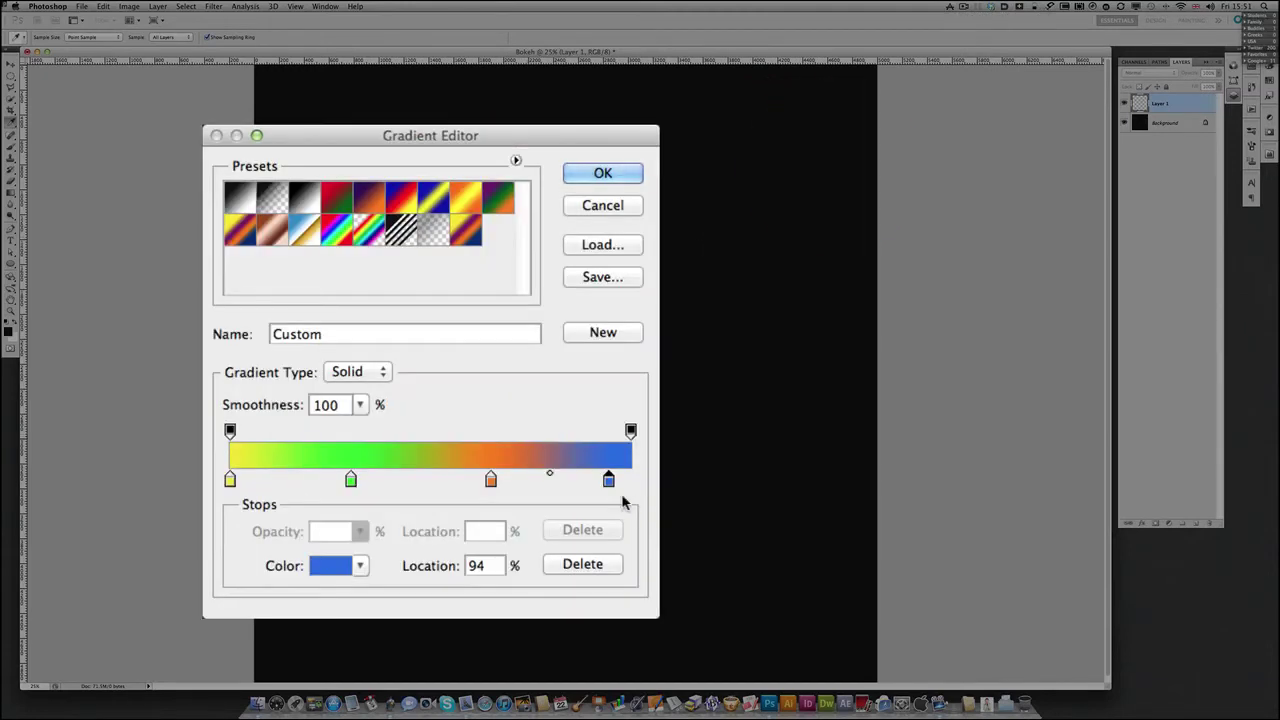
left_click_drag(609, 486, 441, 492)
left_click_drag(490, 484, 631, 484)
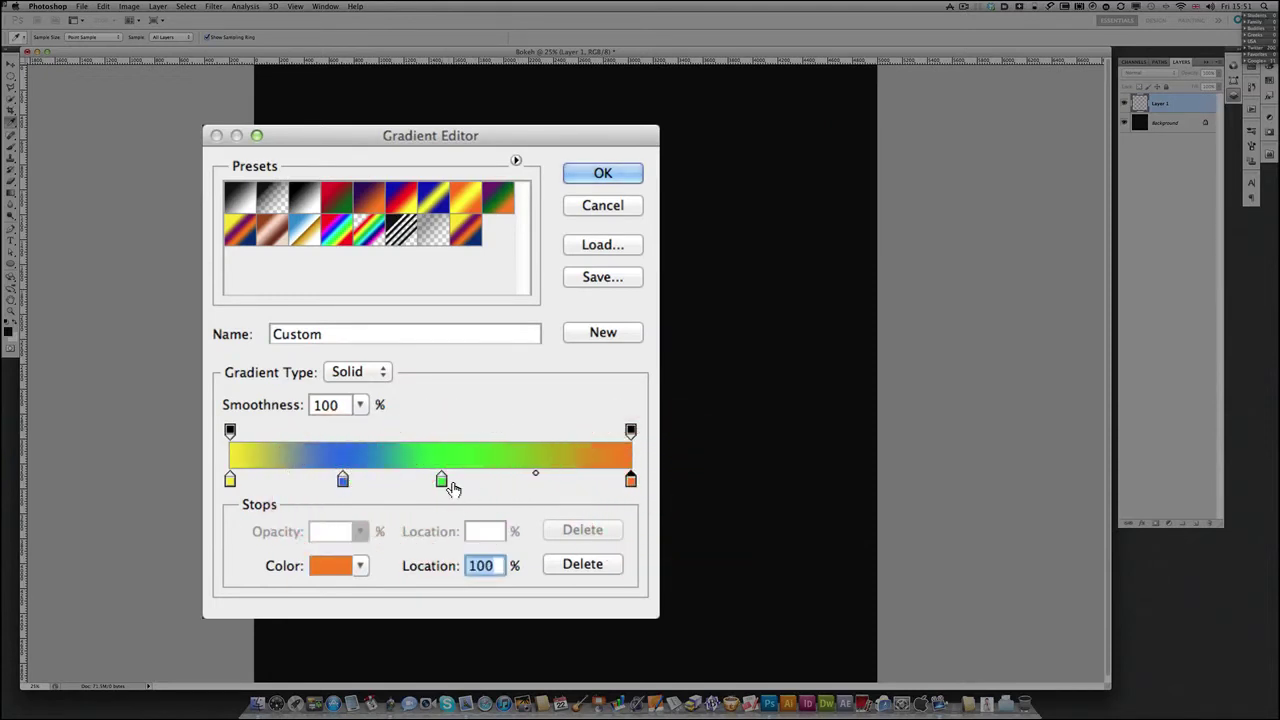
left_click_drag(452, 488, 504, 486)
left_click_drag(342, 484, 389, 483)
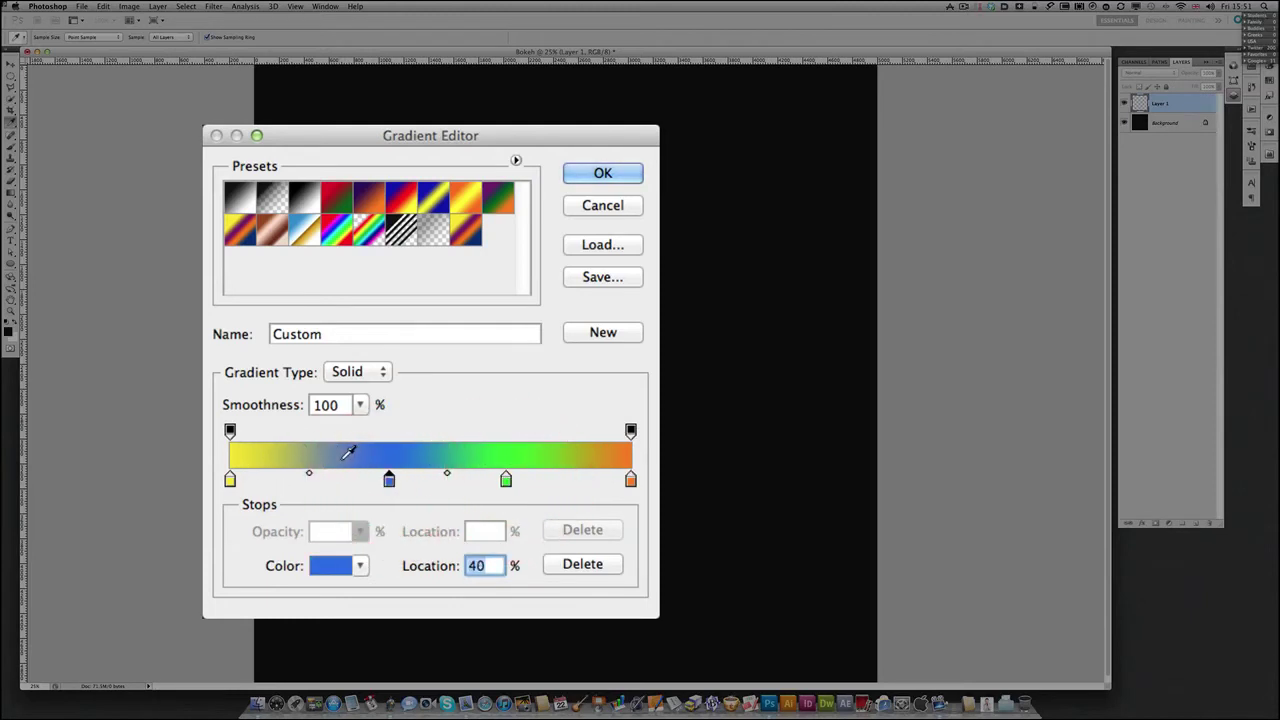
left_click_drag(505, 481, 516, 483)
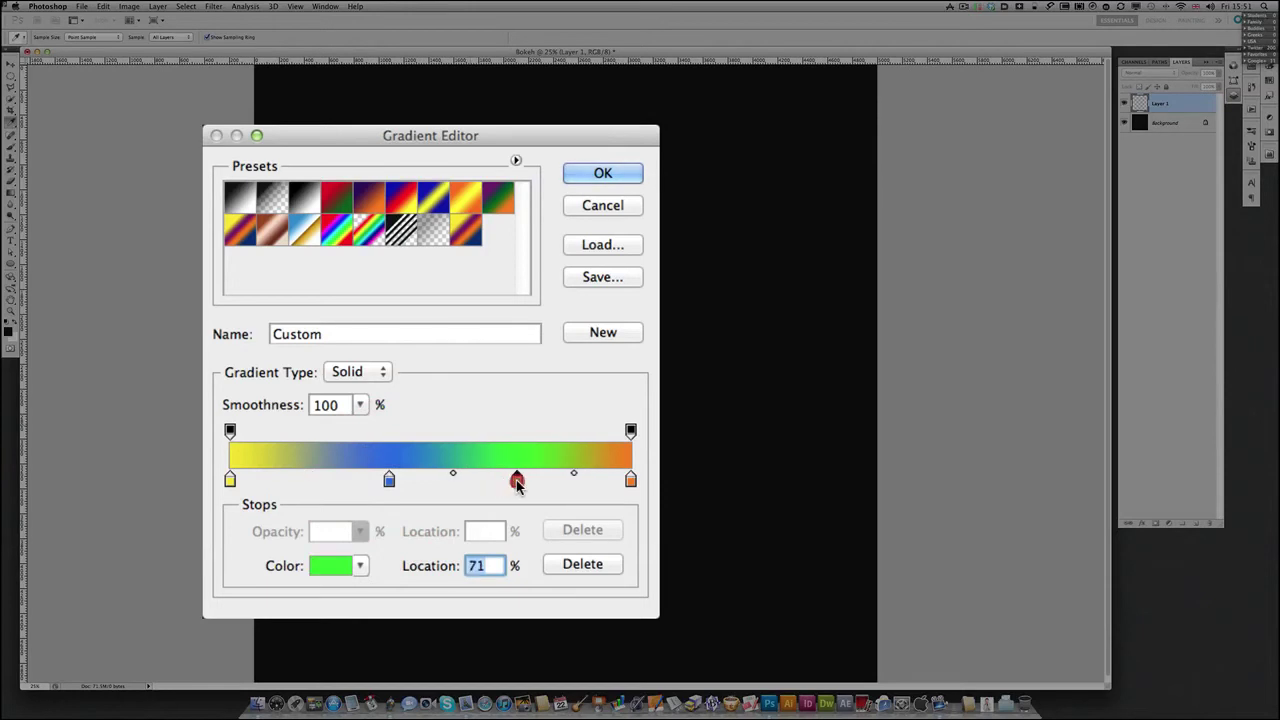
Make the green stop teal-green, and shift blue to 30% and teal to 66%
double_click(516, 480)
left_click(588, 320)
left_click_drag(588, 320, 590, 313)
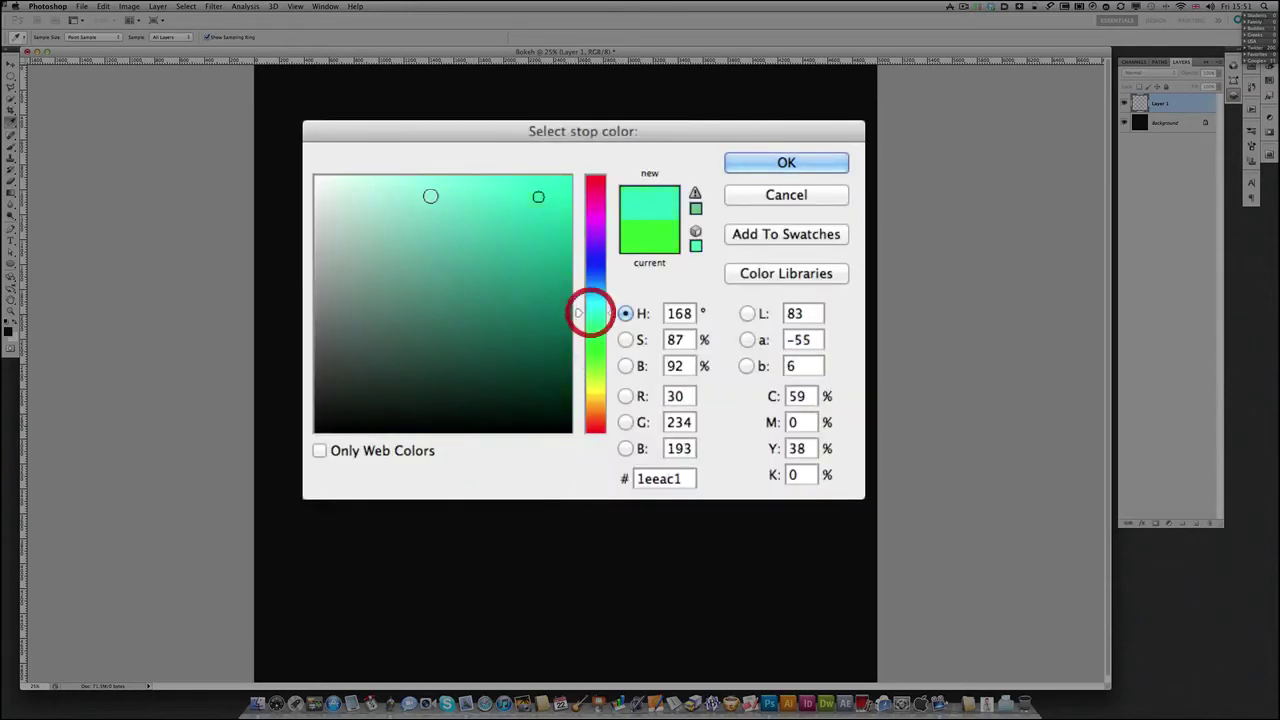
left_click(784, 164)
left_click(386, 481)
left_click_drag(381, 484, 351, 484)
left_click_drag(517, 484, 486, 481)
Turn the right end stop red, then settle teal at 60% and blue at 29%
double_click(630, 481)
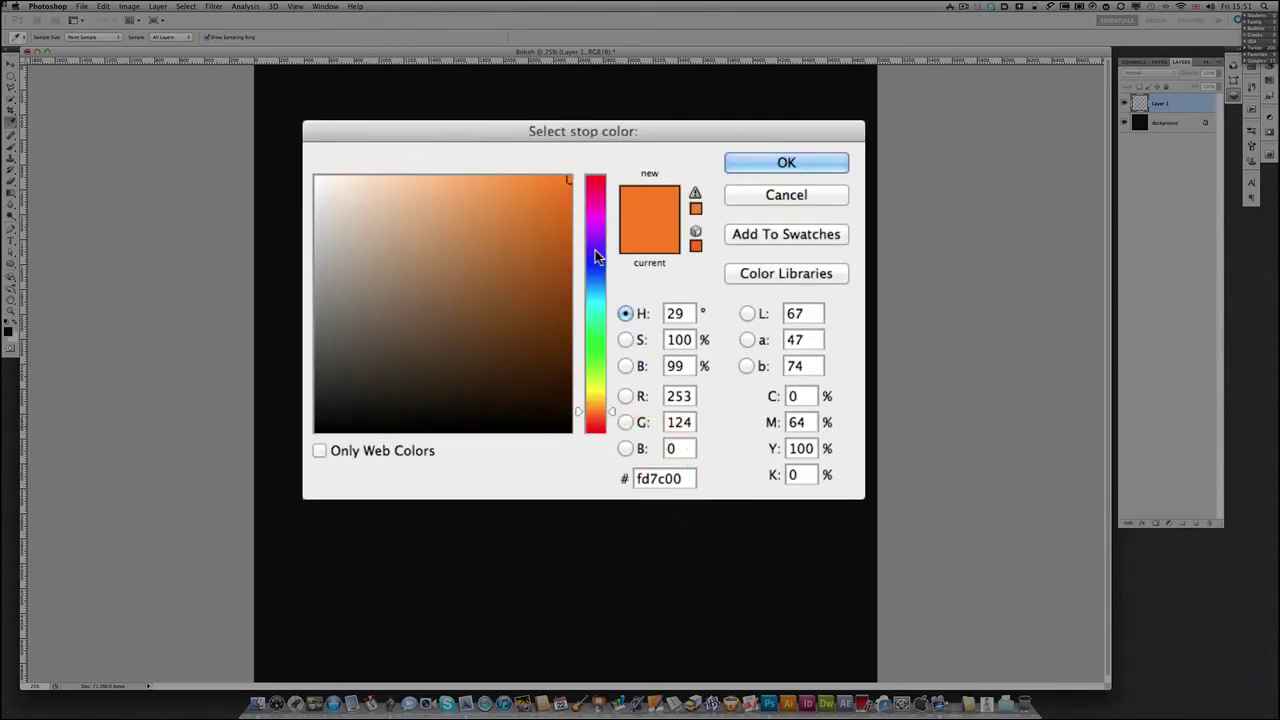
left_click(595, 424)
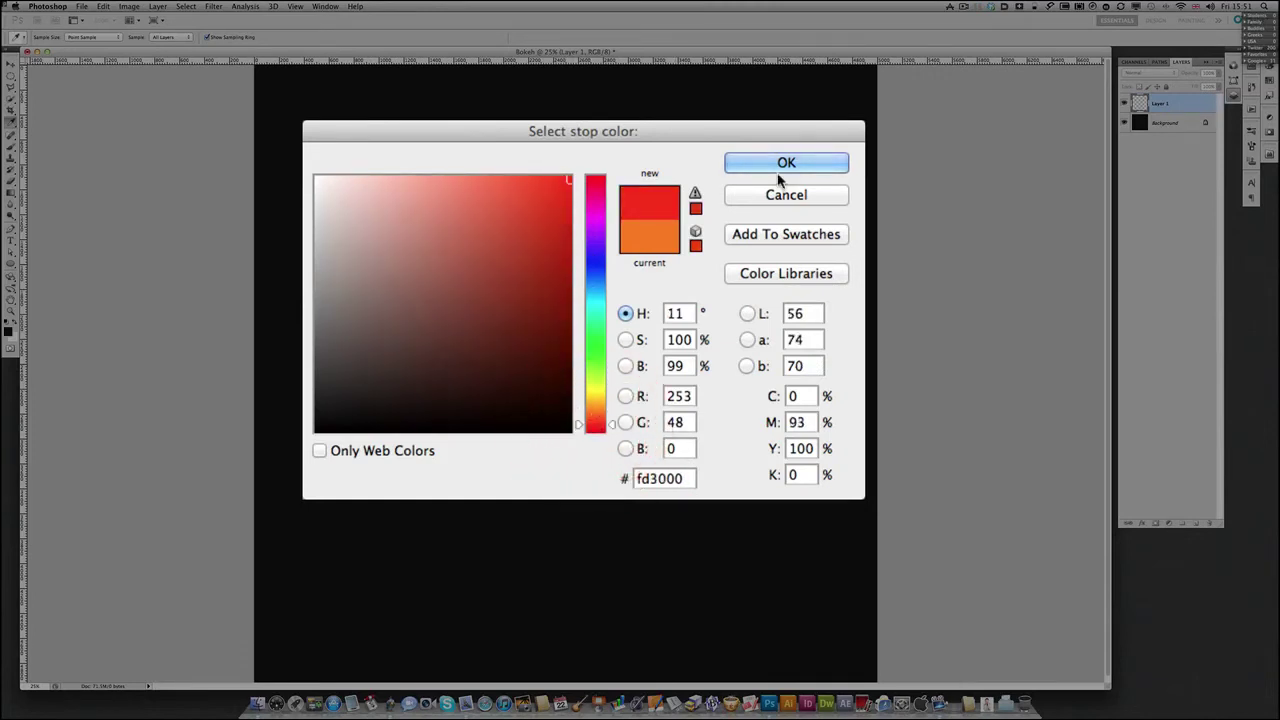
left_click(833, 165)
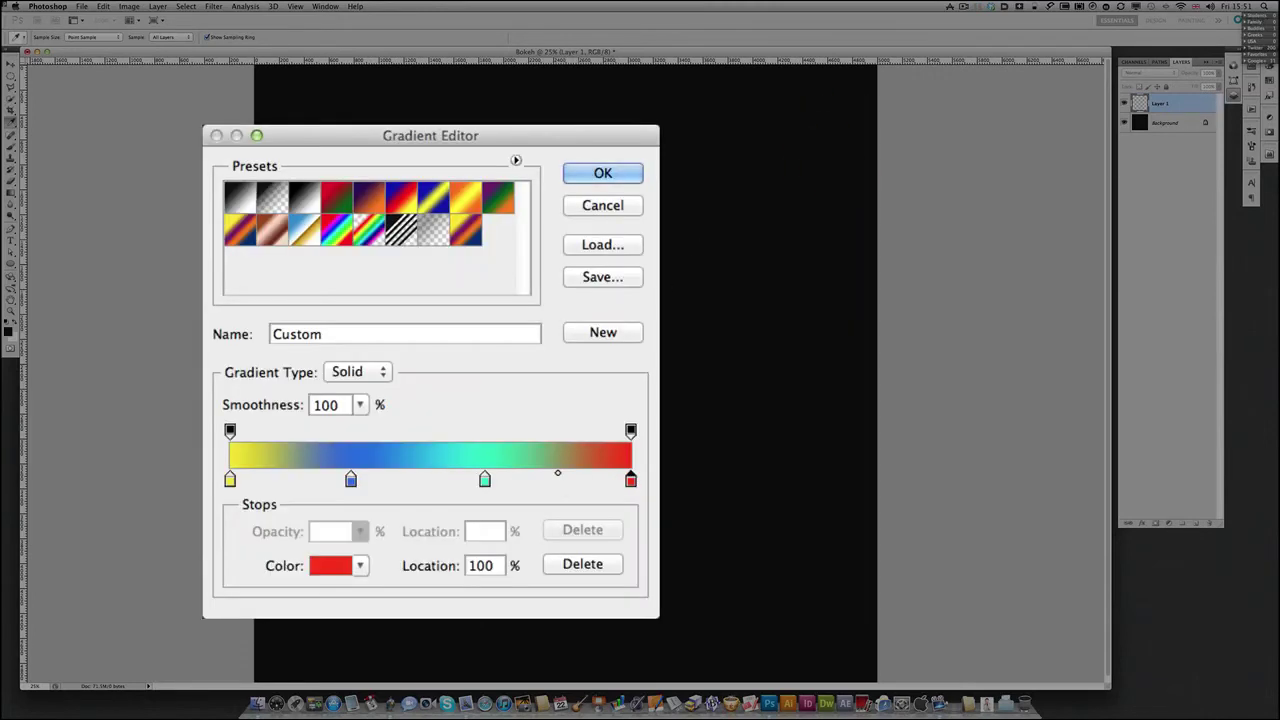
left_click_drag(482, 479, 471, 480)
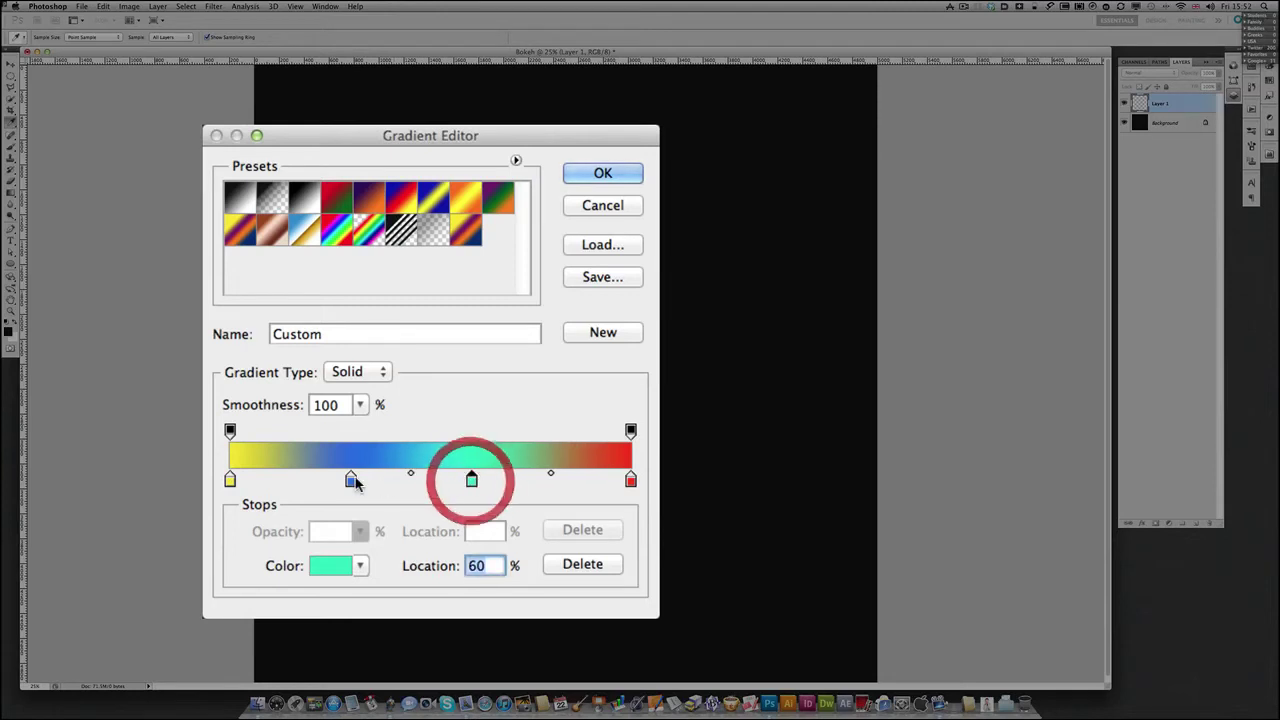
left_click_drag(356, 483, 346, 481)
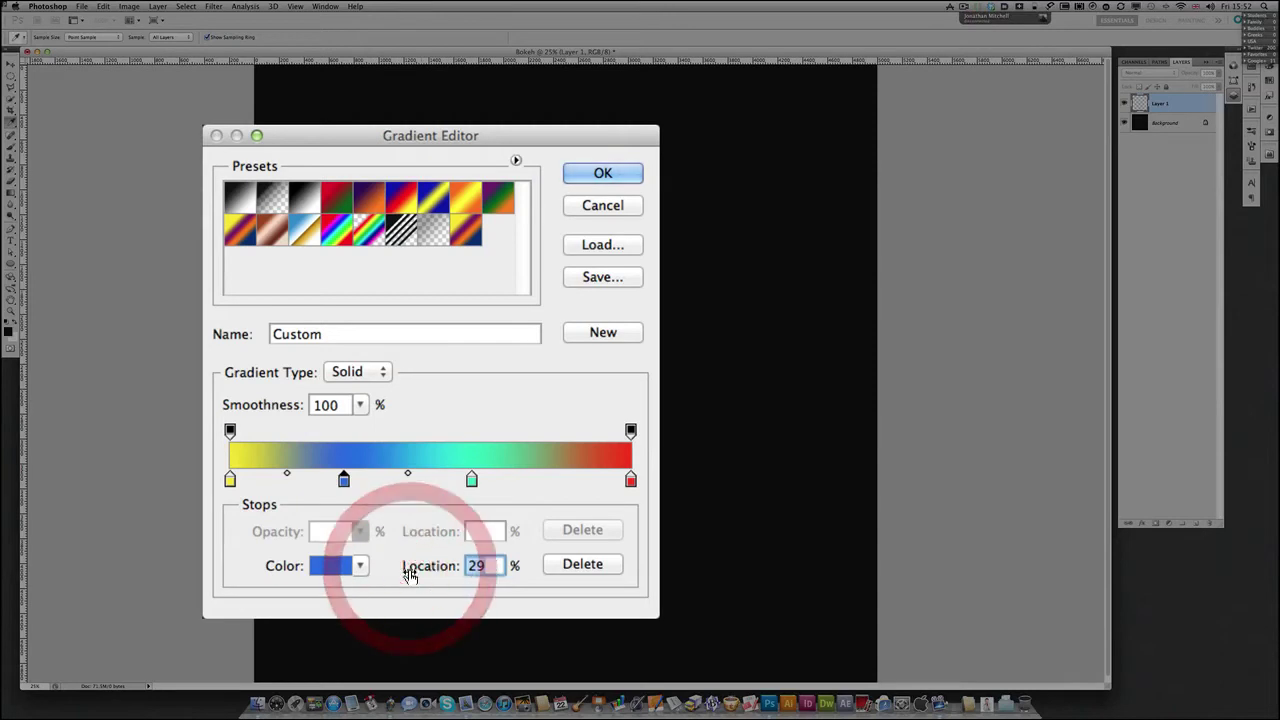
Drag the red-teal-blue-yellow gradient diagonally, upper right to lower left, across Layer 1 and set Multiply
left_click(603, 174)
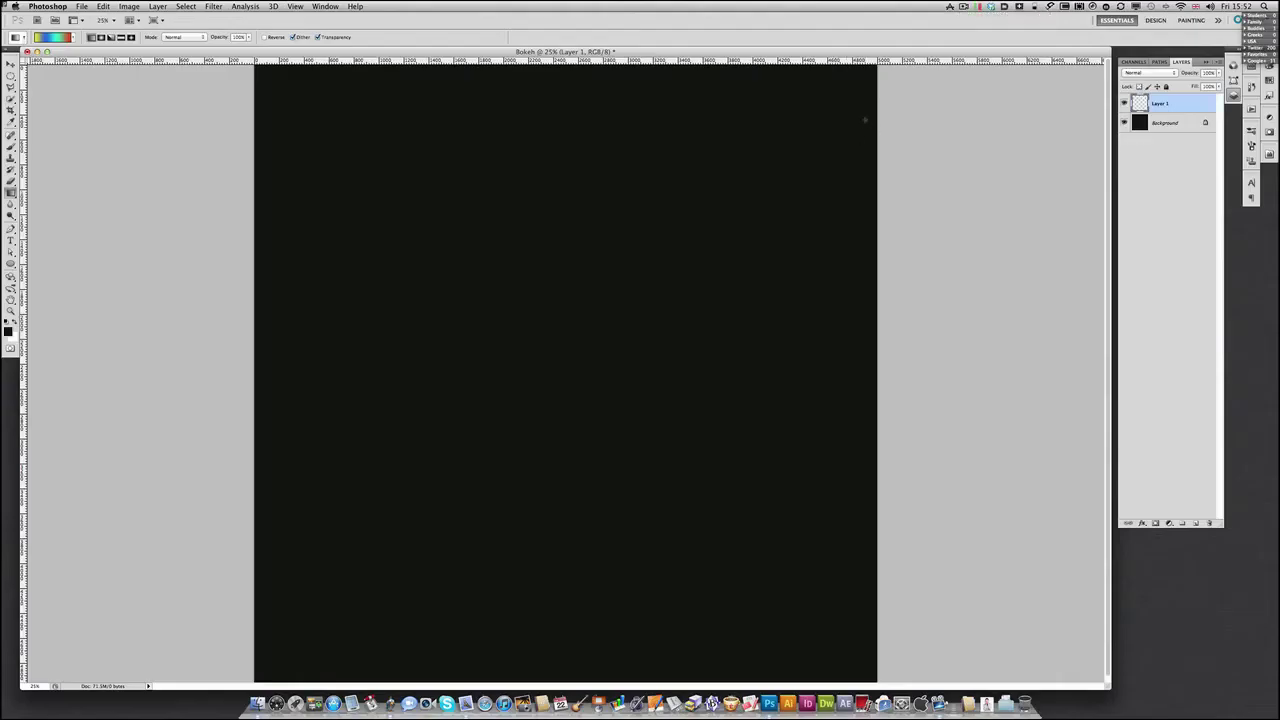
left_click_drag(876, 117, 252, 464)
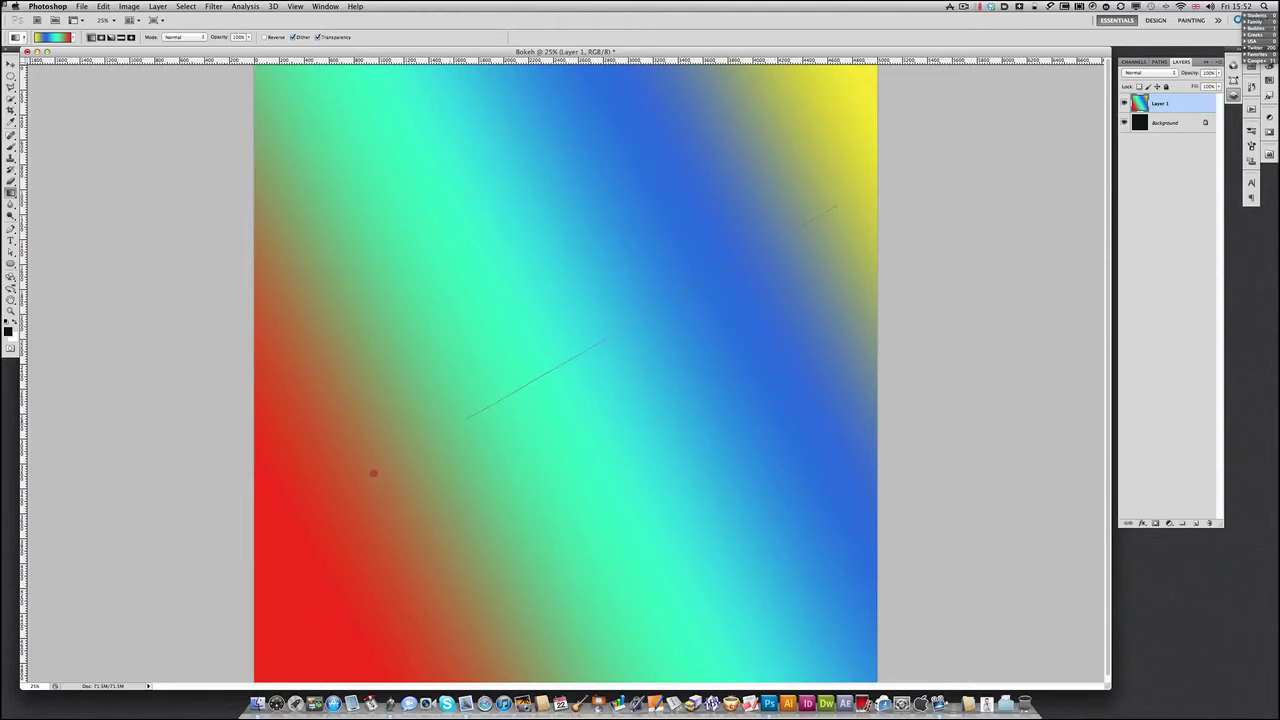
left_click_drag(373, 473, 374, 471)
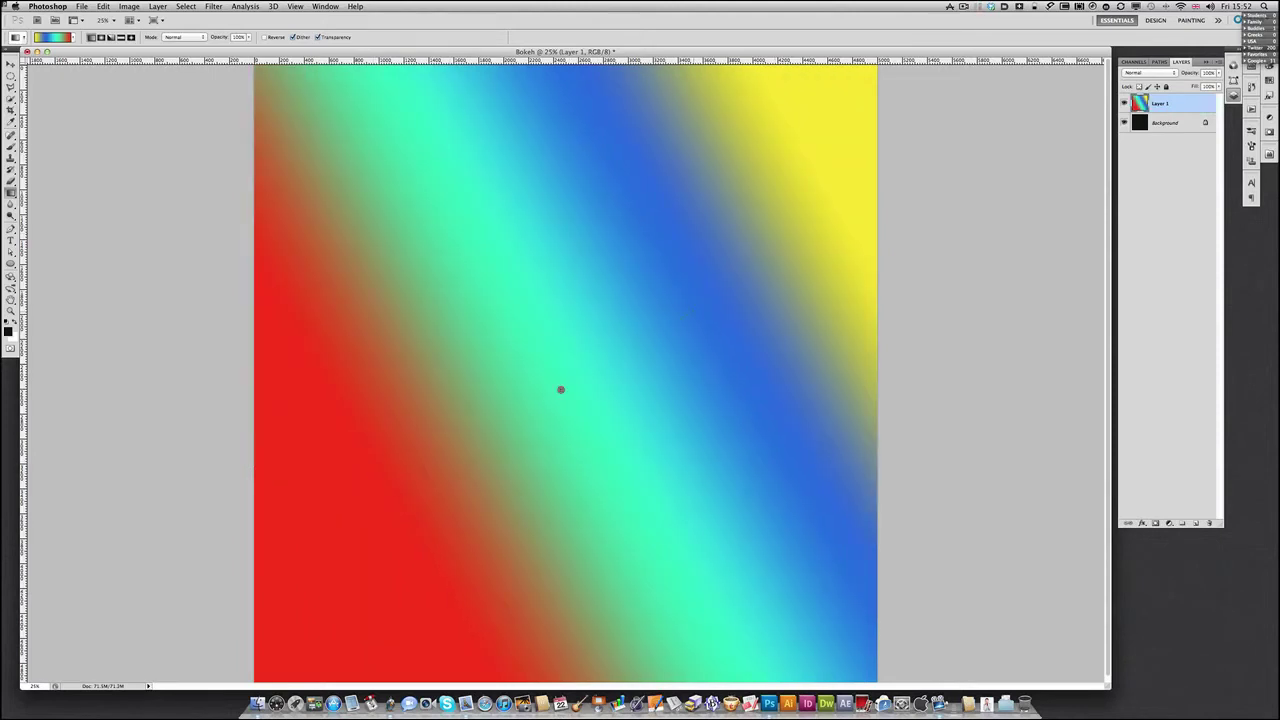
left_click_drag(533, 407, 306, 566)
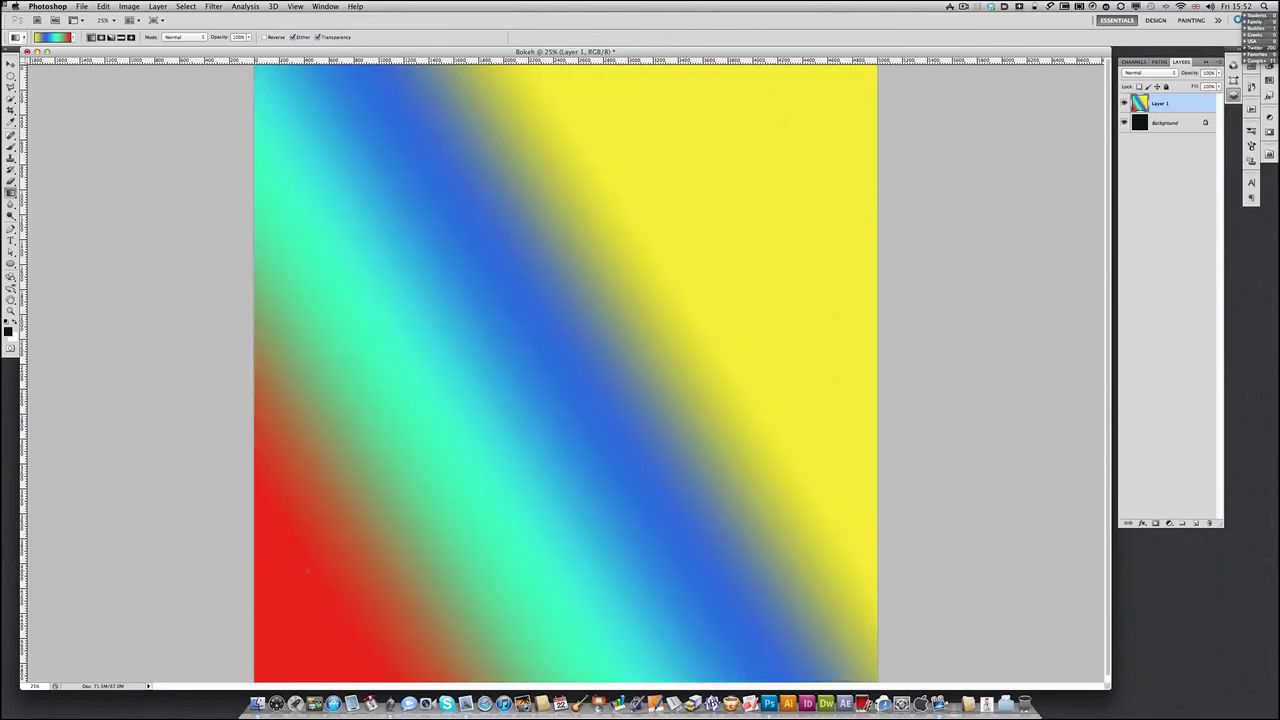
left_click_drag(781, 203, 285, 575)
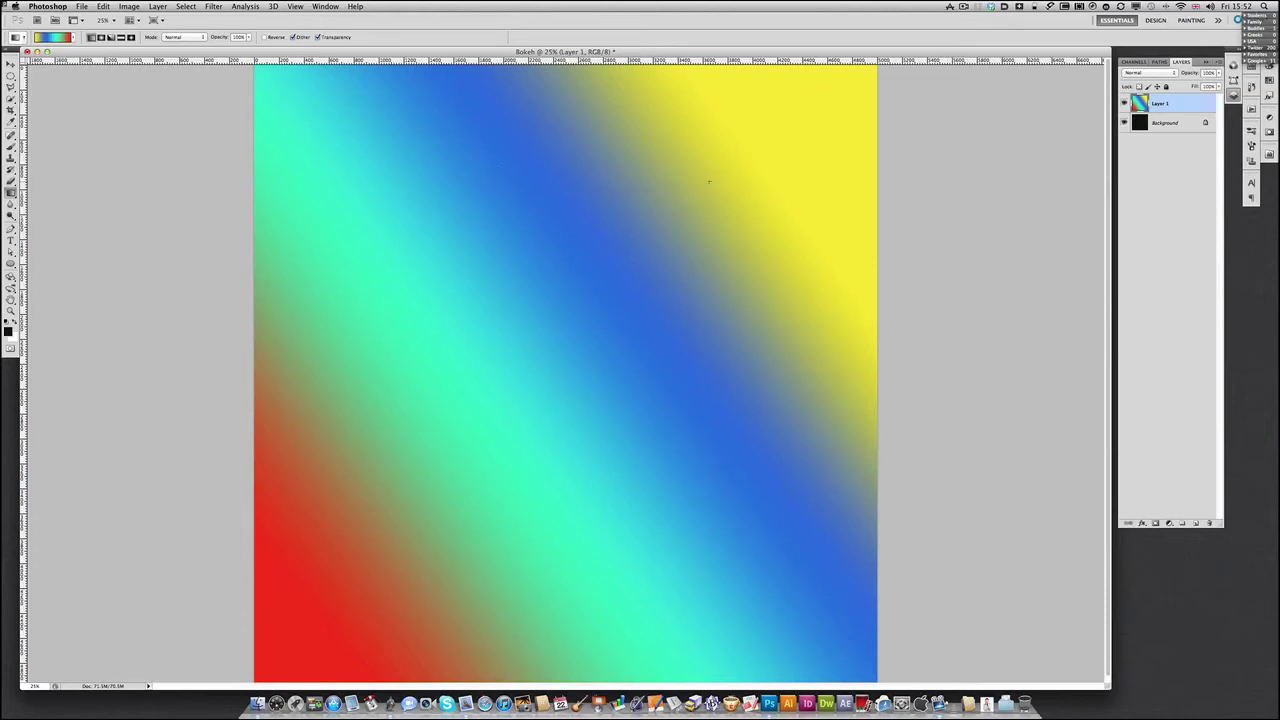
left_click(1141, 74)
left_click(1150, 98)
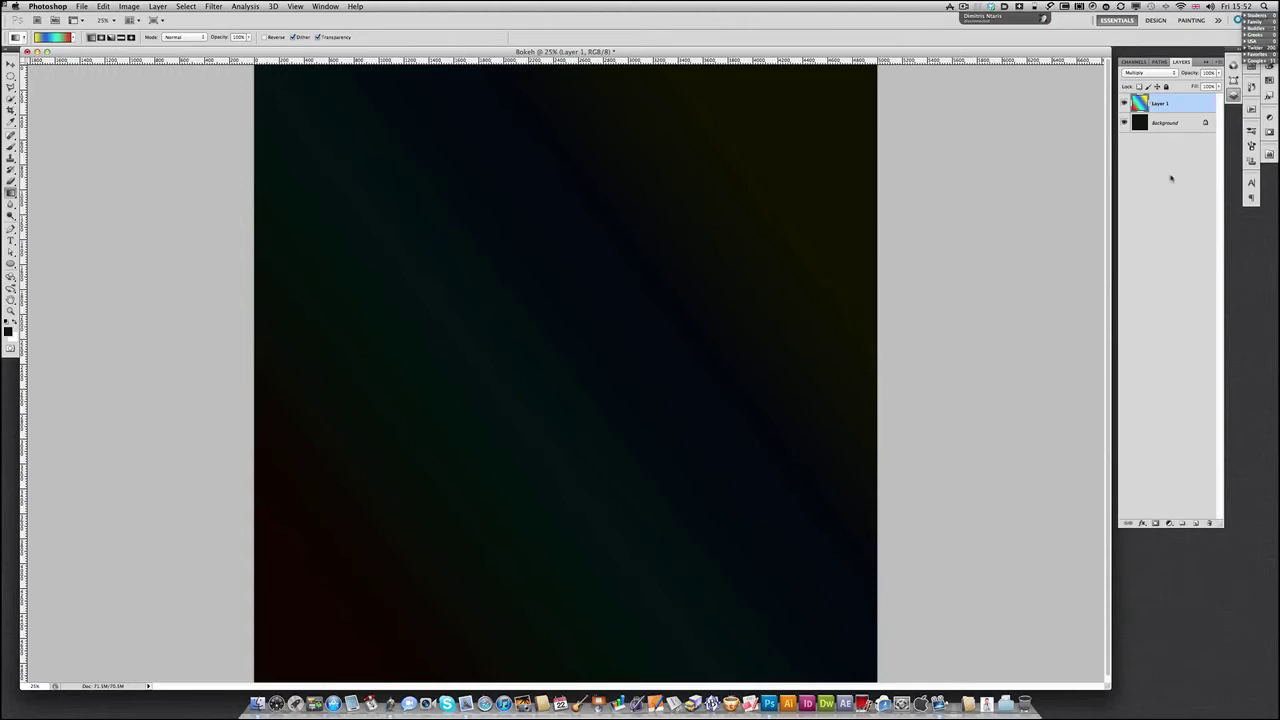
Create a new layer group and rename it Bokeh
left_click(1171, 178)
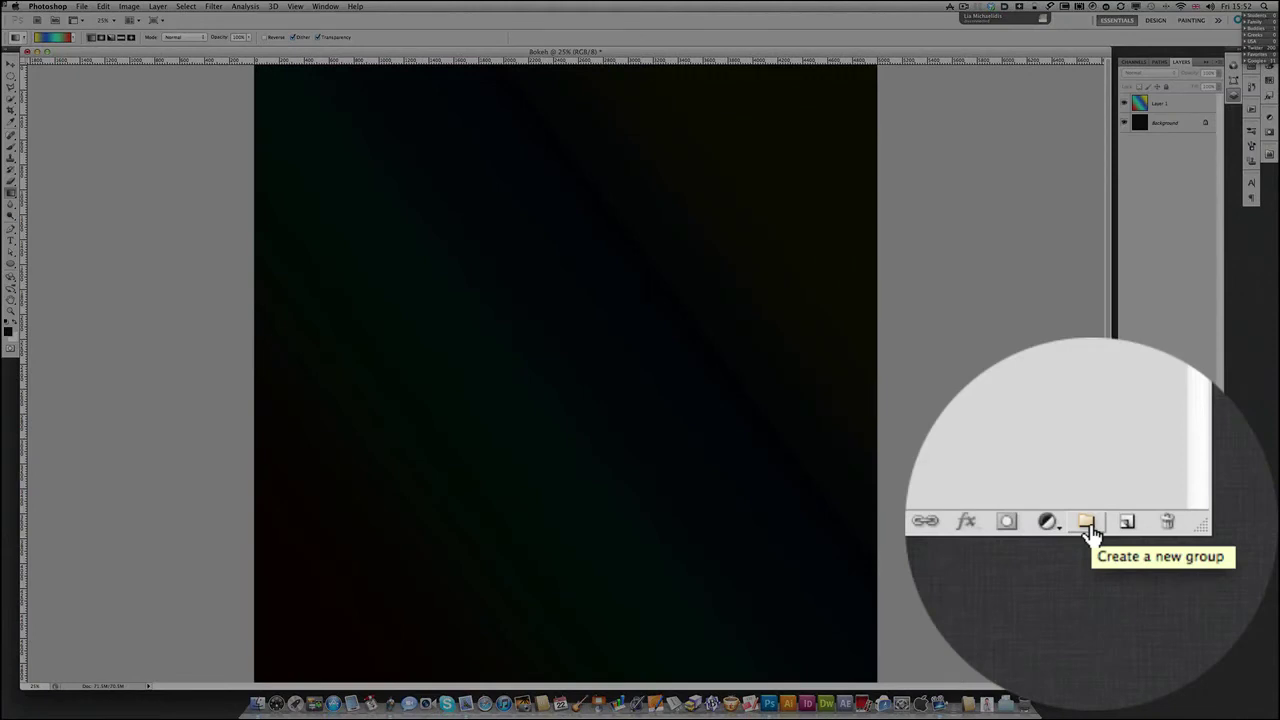
left_click(1184, 330)
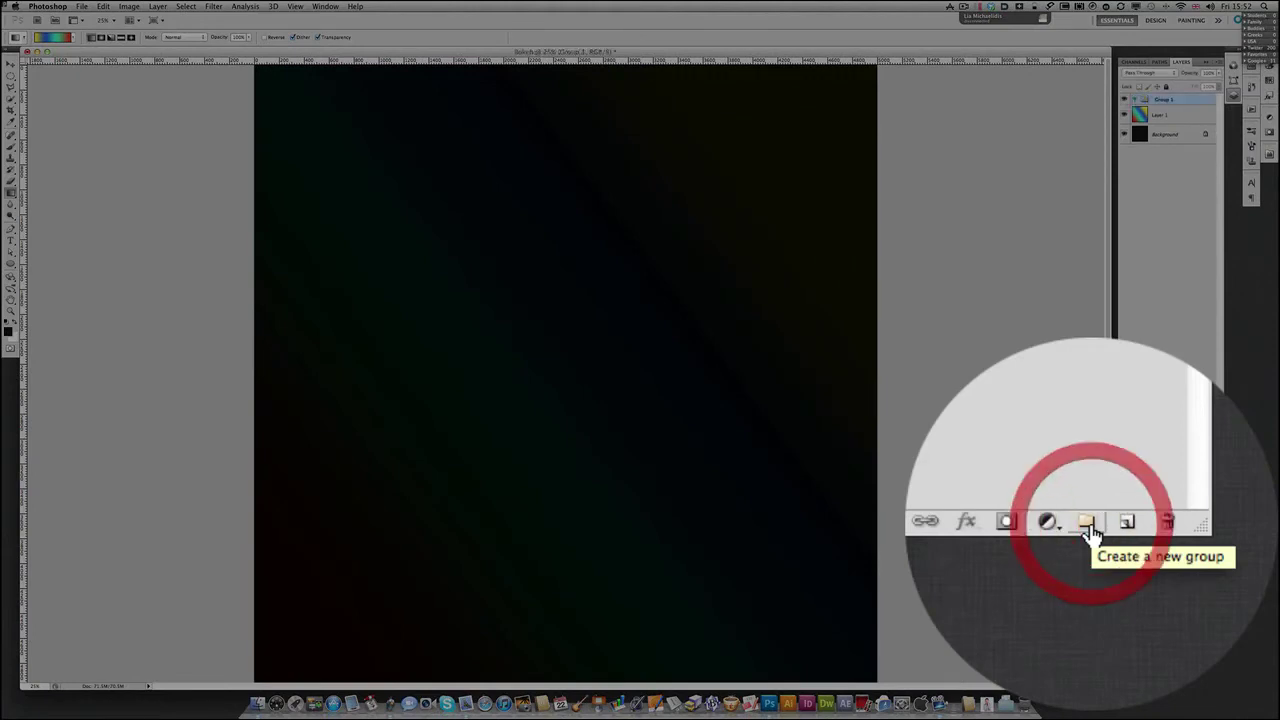
key("F3")
left_click(903, 211)
double_click(1093, 195)
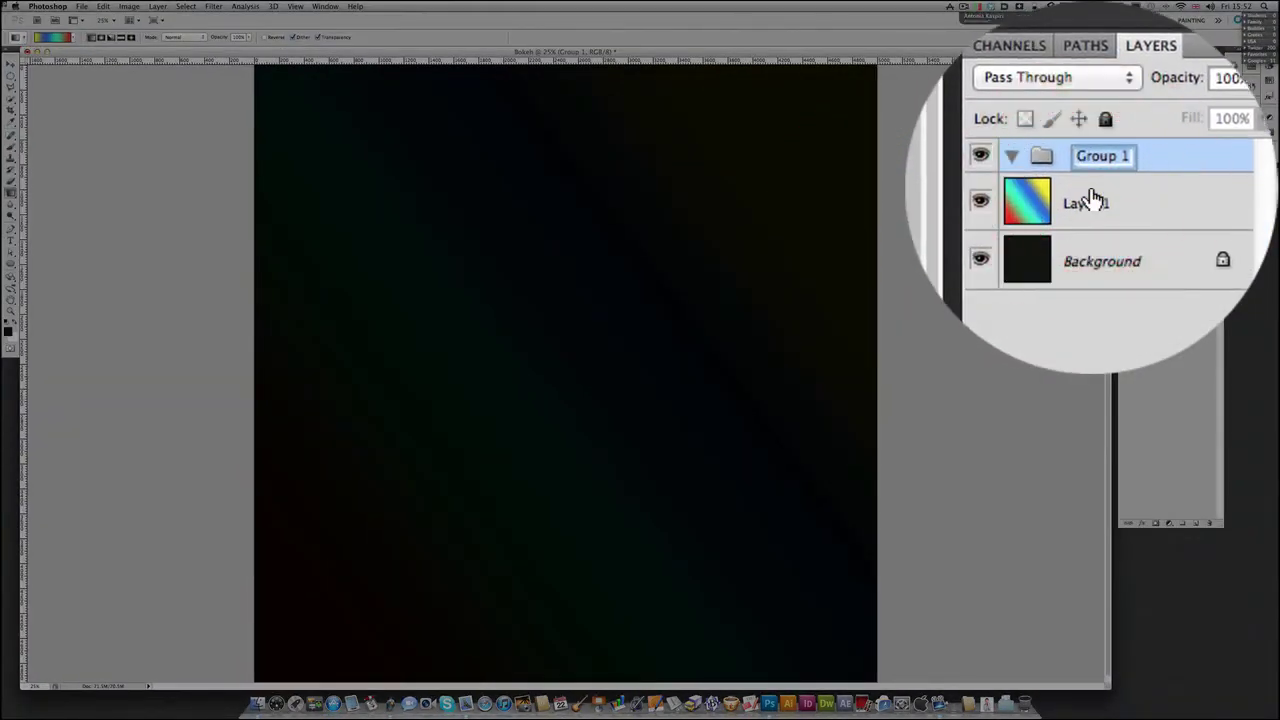
type("Bokeh")
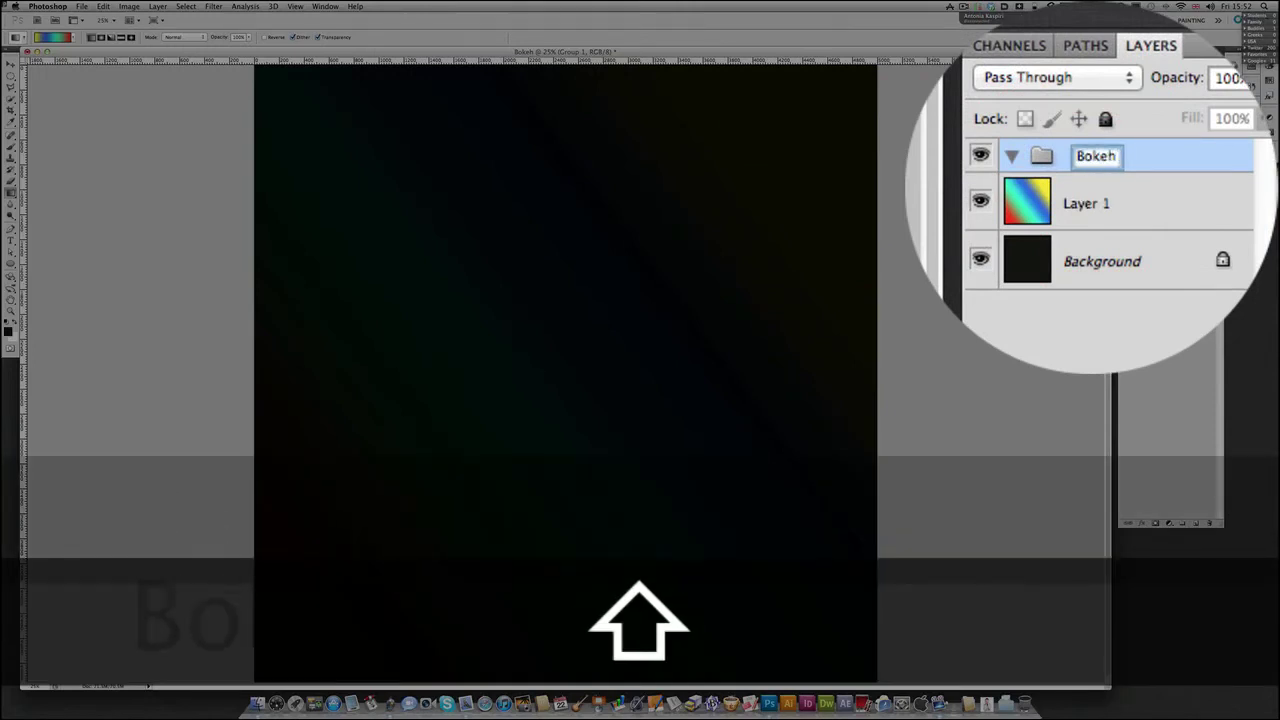
key("Return")
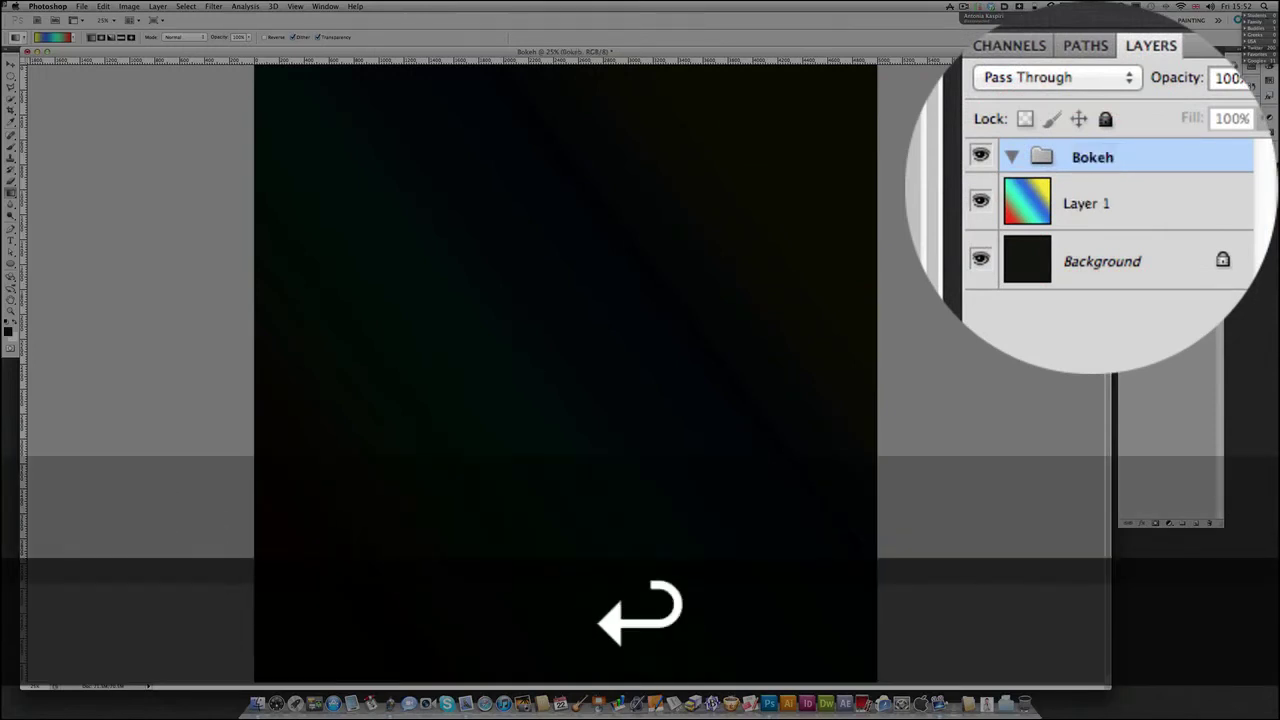
Set the Bokeh group to Color Dodge and add an empty Layer 2 inside it
left_click(1090, 185)
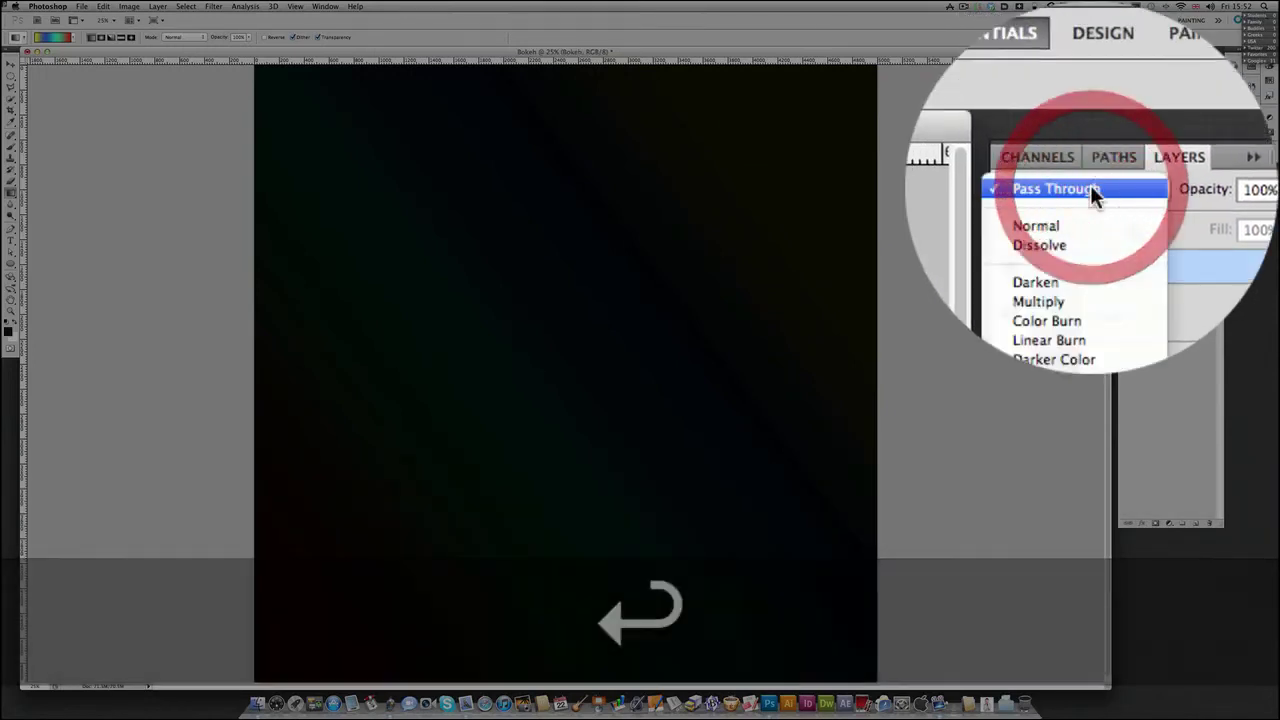
left_click(1094, 194)
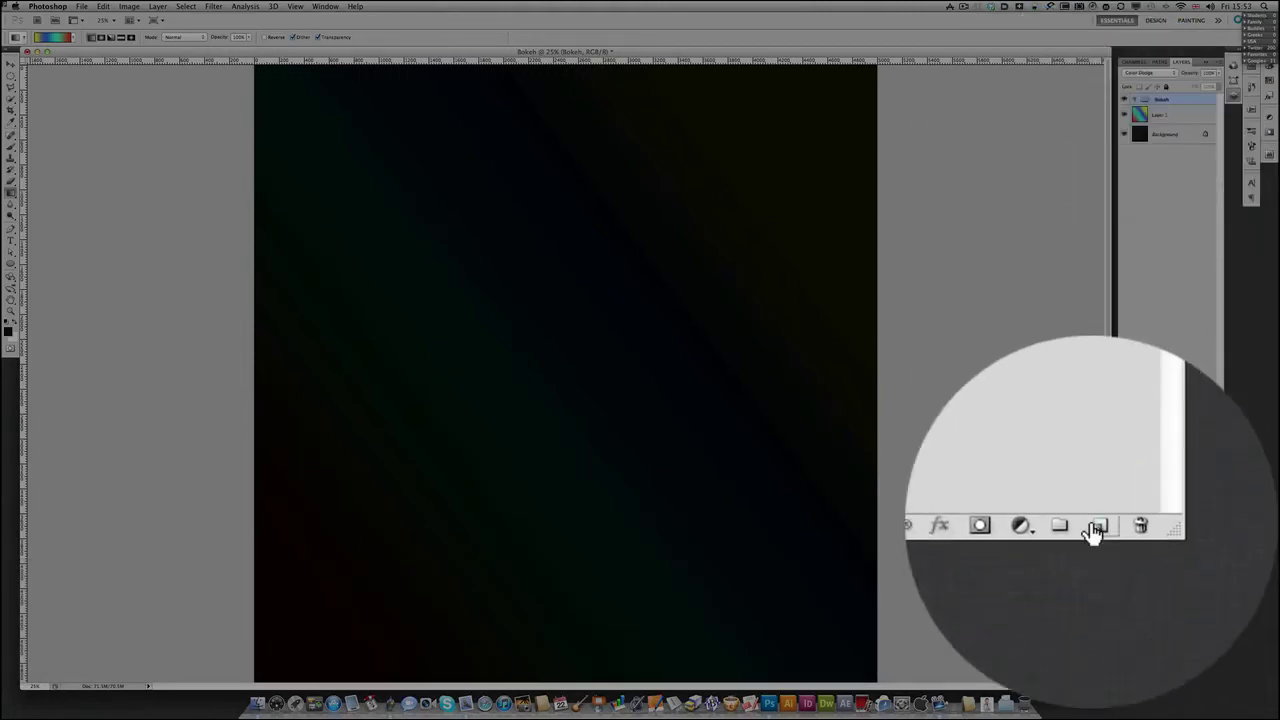
left_click(1194, 524)
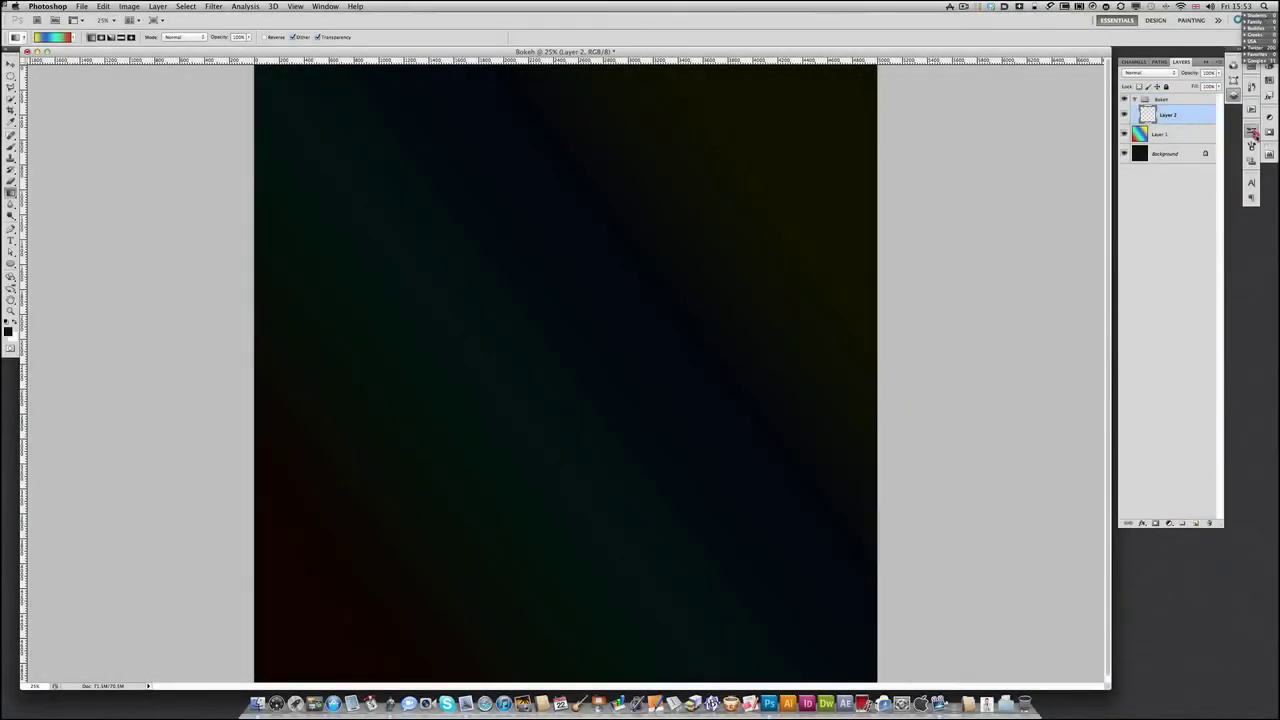
Select the Brush tool with the 776 px Bokeh3 round preset and show its tip settings
left_click(1252, 132)
scroll(1207, 274, "down", 10)
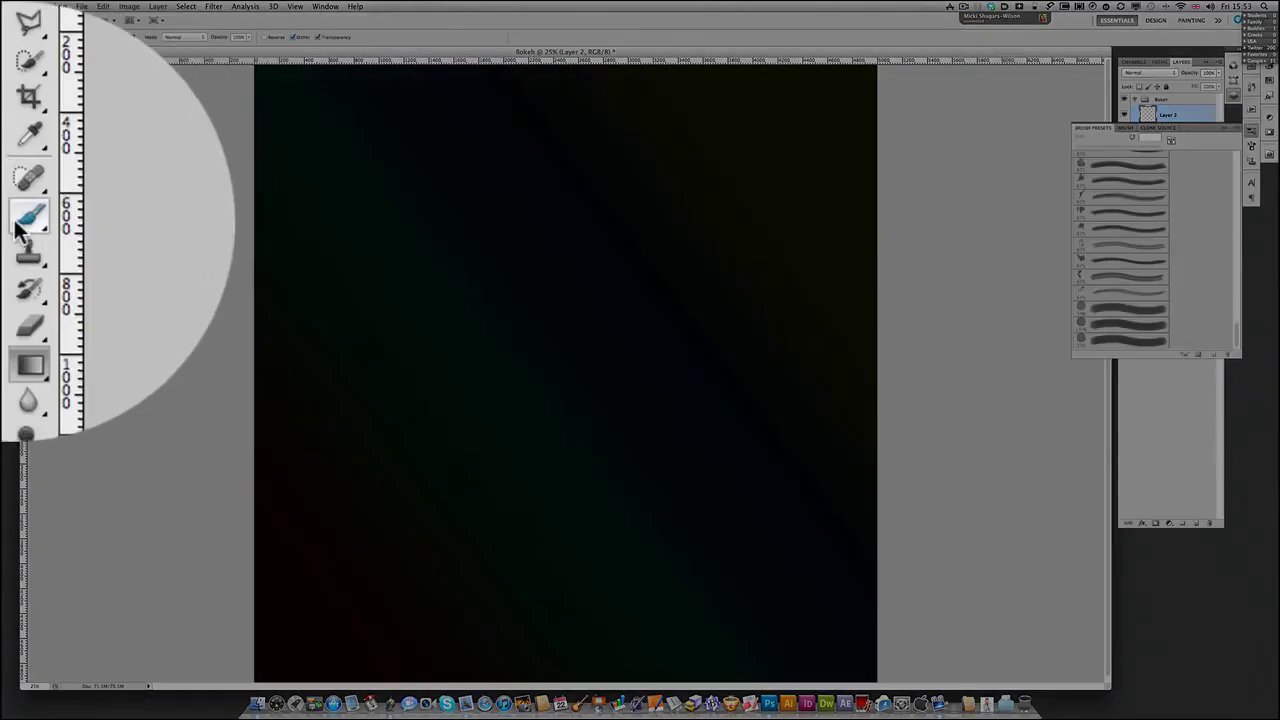
left_click(11, 146)
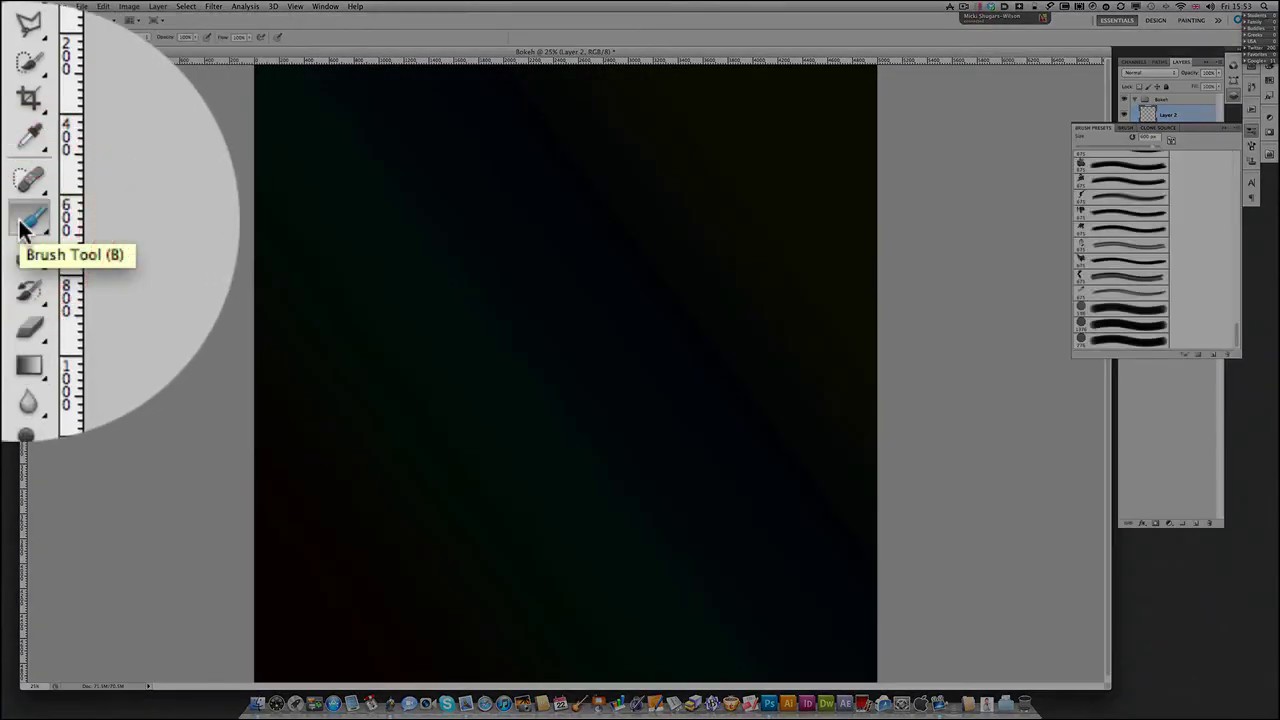
left_click(1125, 342)
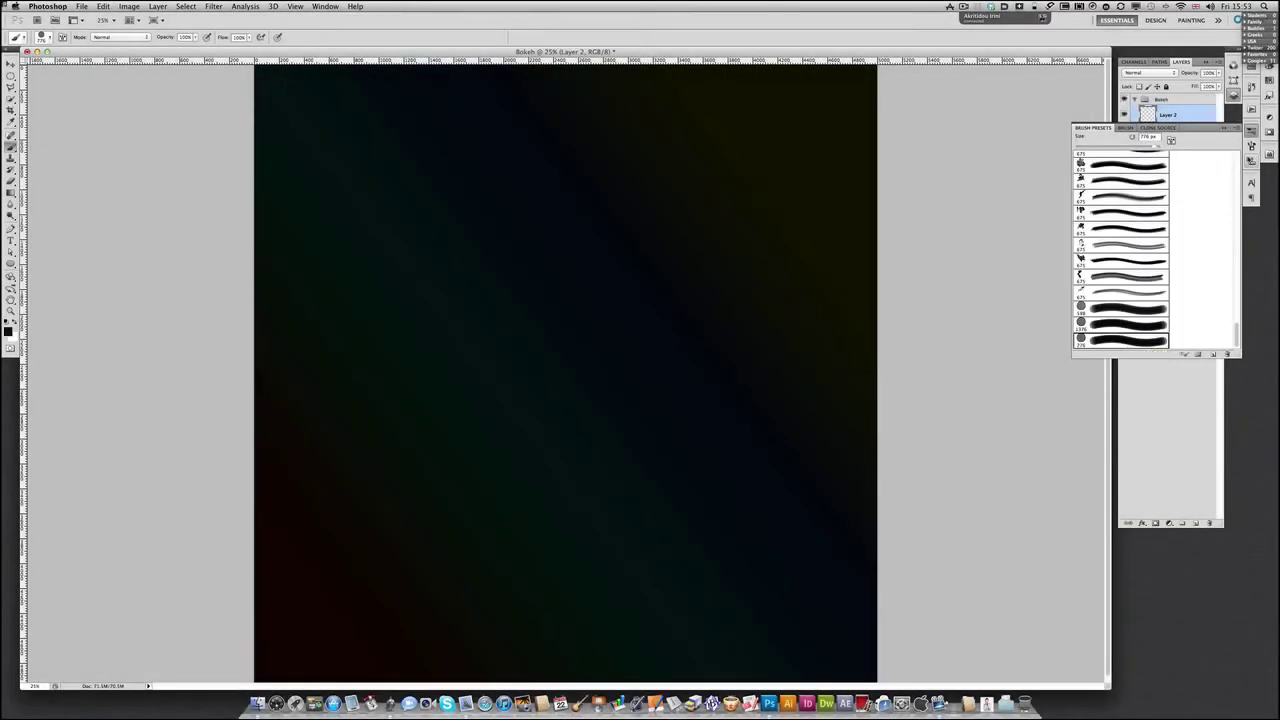
key("F5")
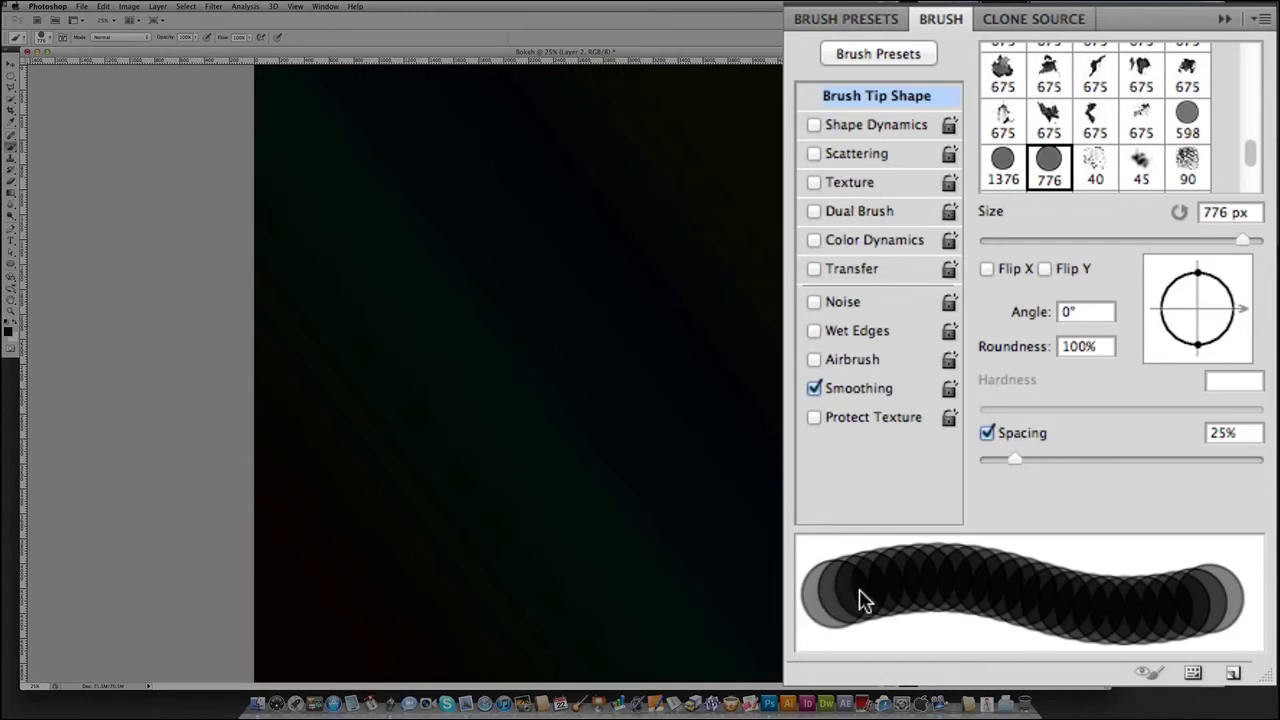
Raise the Bokeh3 brush tip spacing to 100% so the circles stamp separately
left_click_drag(1014, 460, 1118, 460)
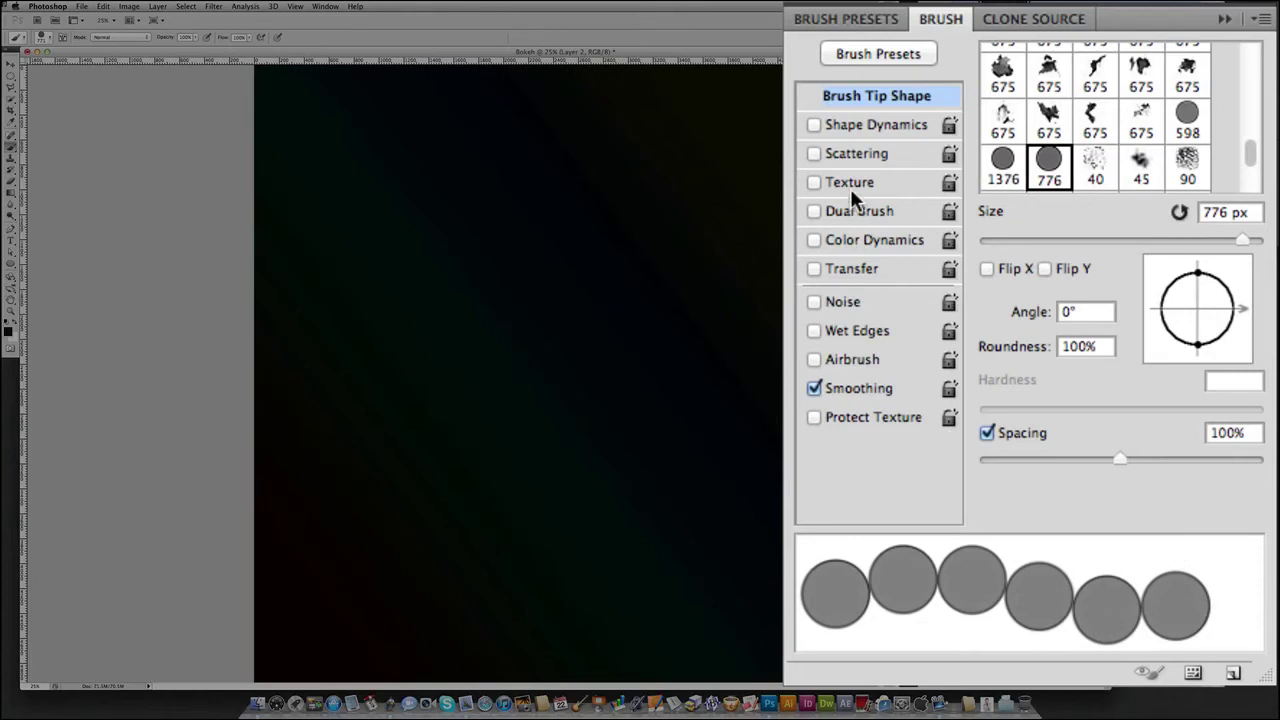
Enable Shape Dynamics on the Bokeh3 brush, with Size Jitter 100% and Minimum Diameter 50%
left_click(813, 125)
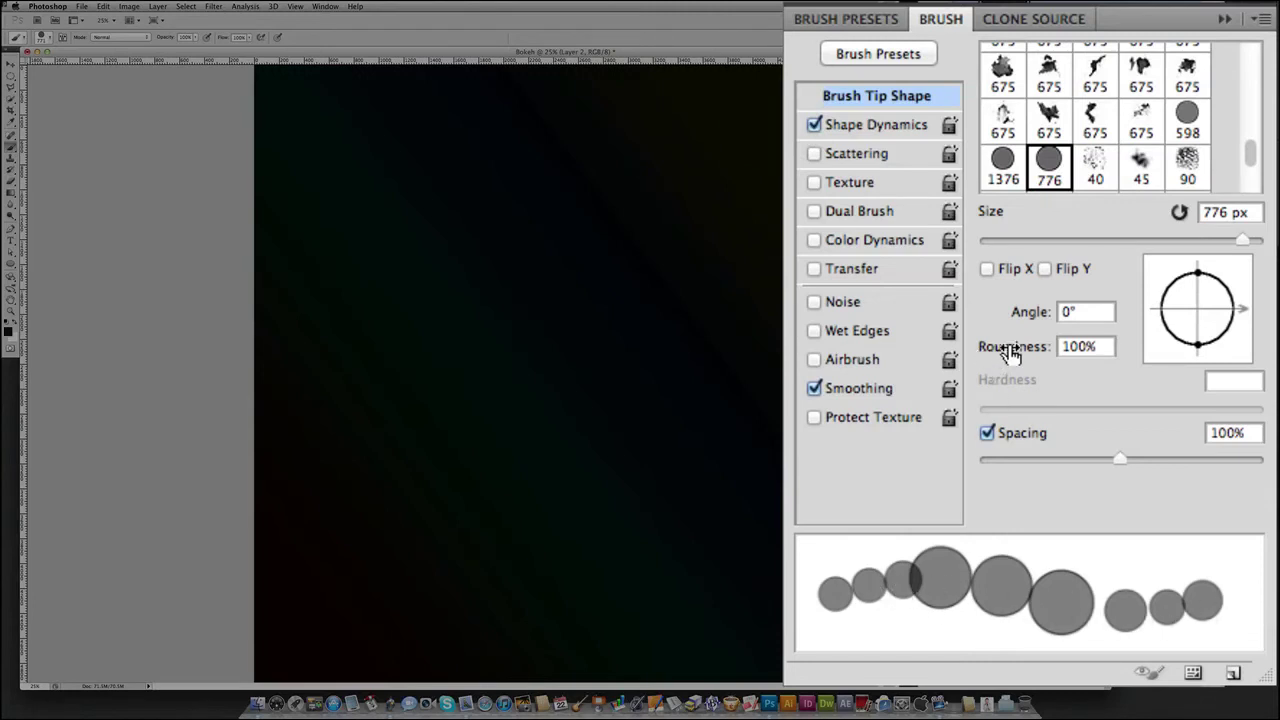
left_click(886, 128)
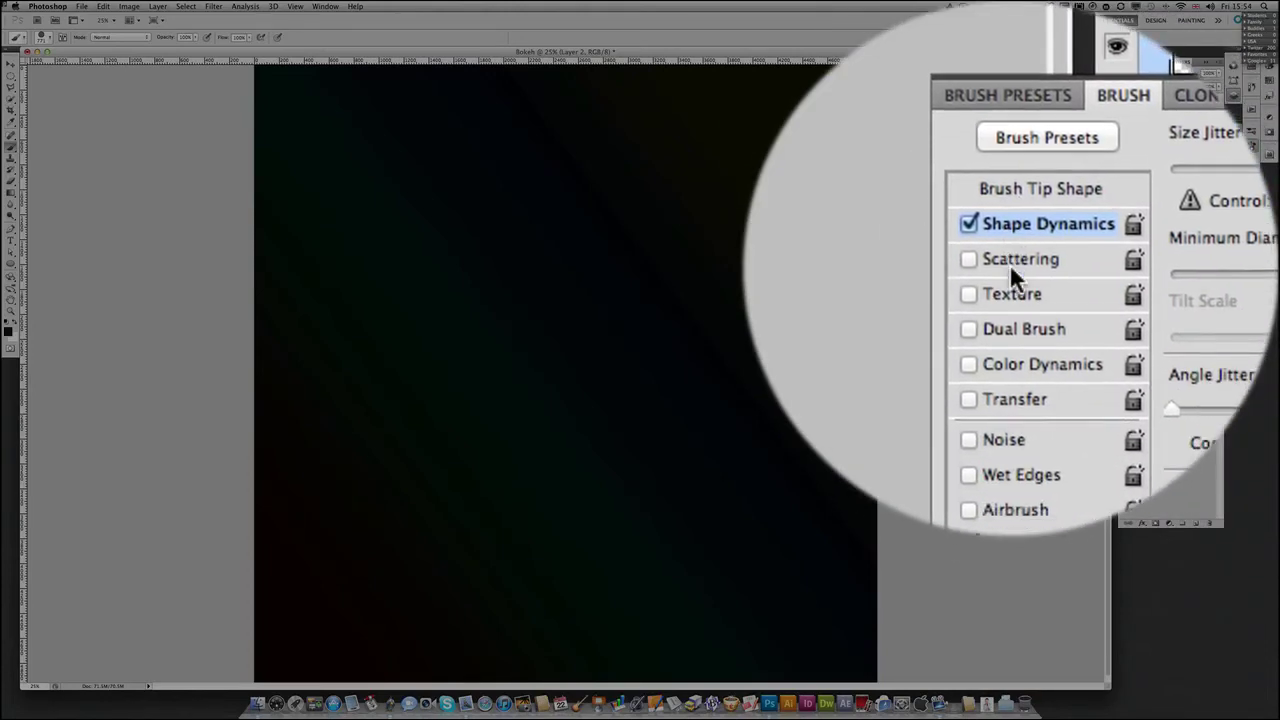
Enable Scattering on the brush and lower the Scatter amount from 1000%
left_click(1009, 264)
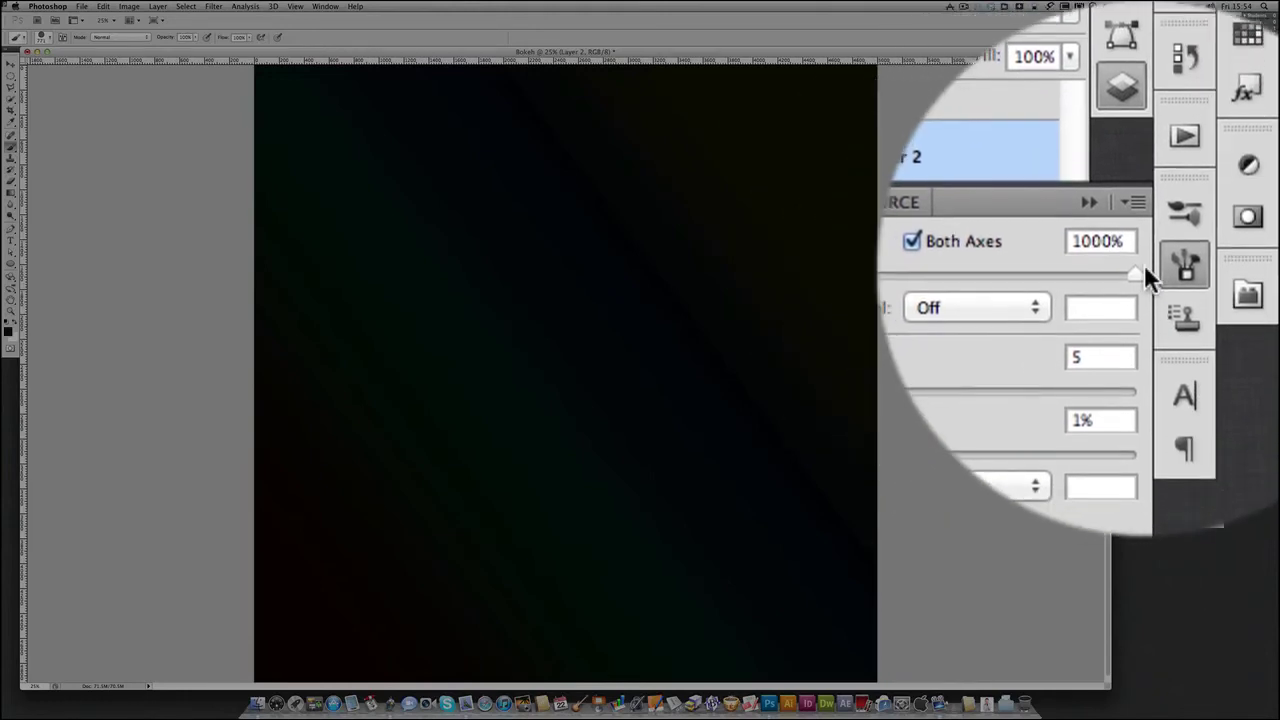
mouse_move(1138, 262)
left_mouse_down()
mouse_move(934, 266)
mouse_move(1275, 270)
left_mouse_up()
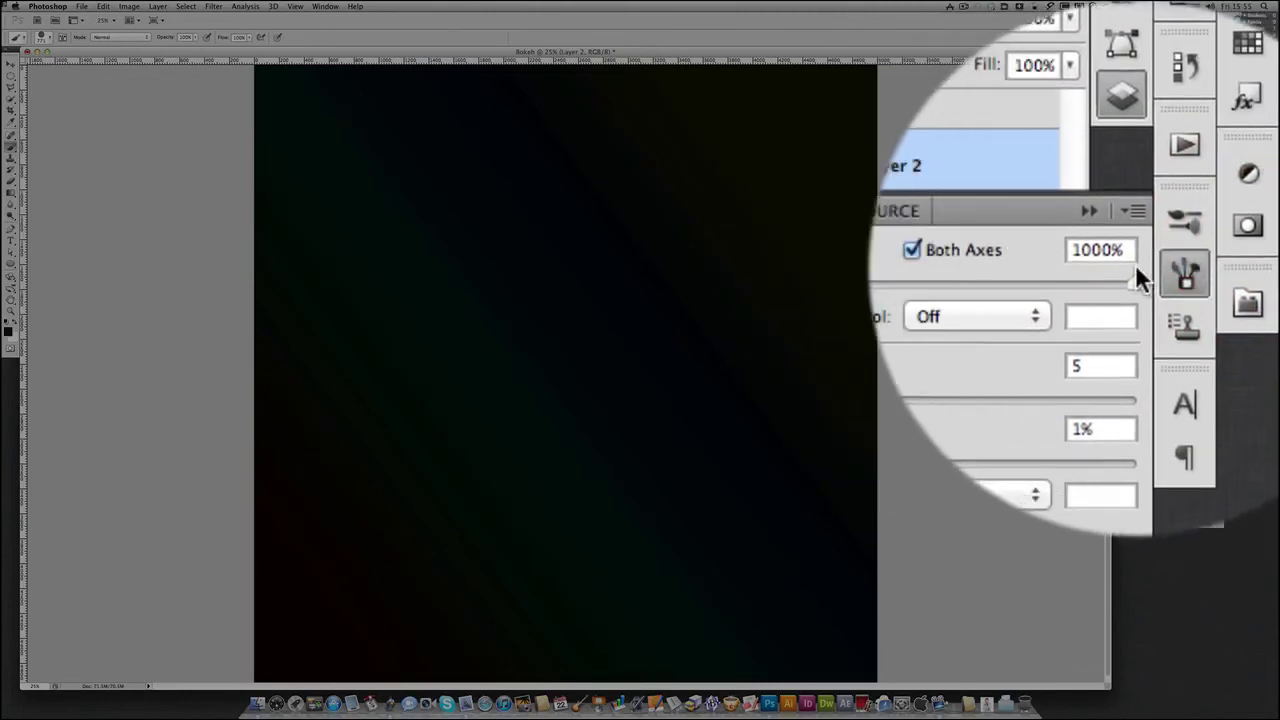
mouse_move(1134, 277)
left_mouse_down()
mouse_move(931, 266)
mouse_move(1275, 265)
left_mouse_up()
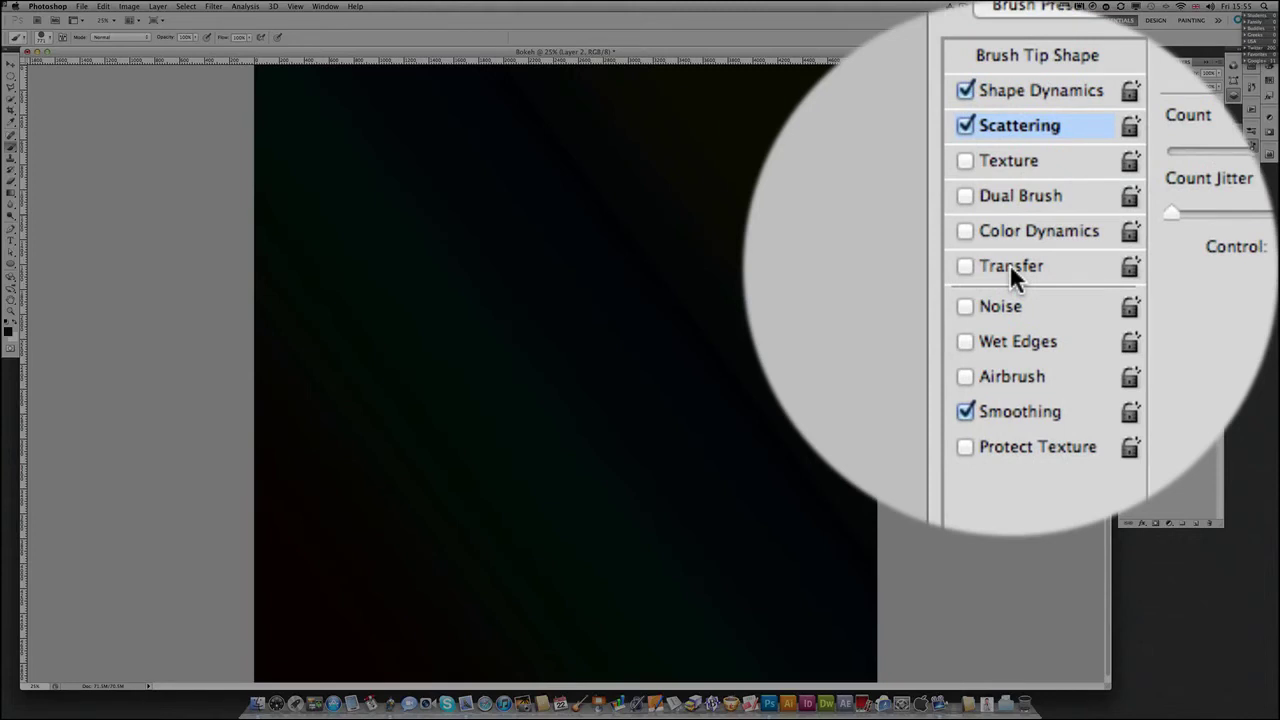
Enable Transfer with 50% Flow Jitter controlled by Pen Pressure
left_click(1010, 270)
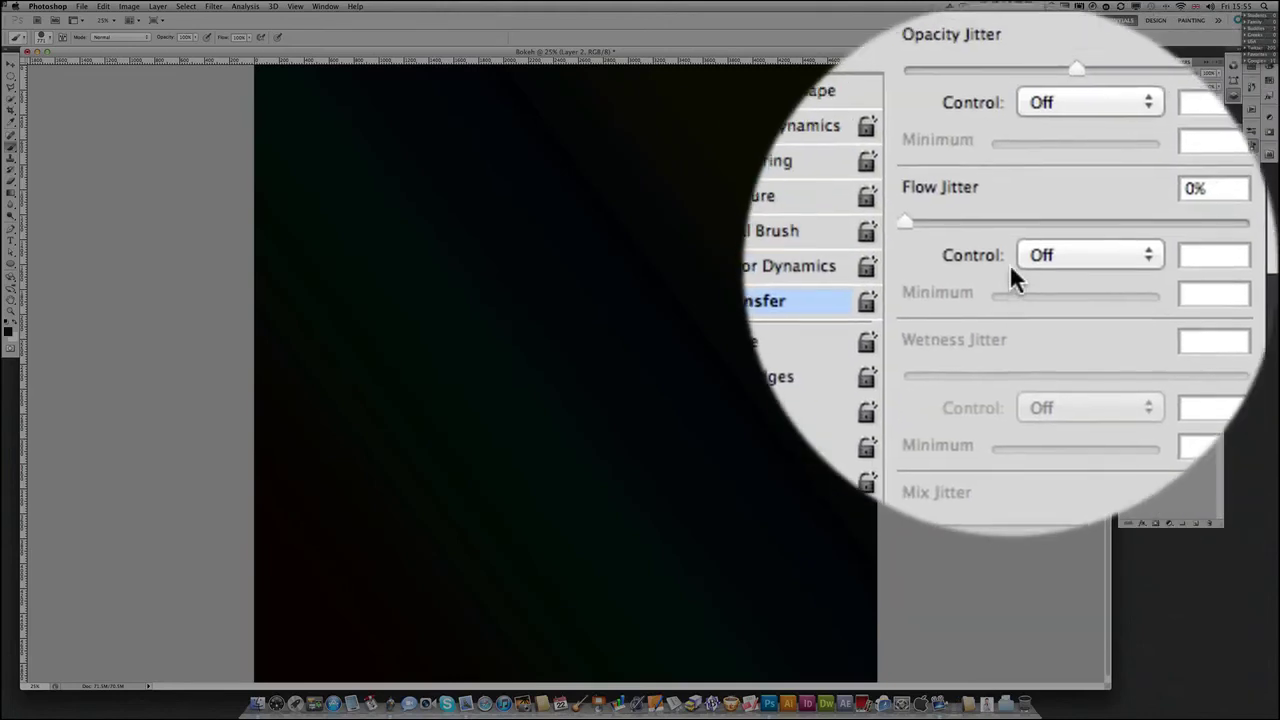
left_click_drag(1009, 268, 1116, 269)
mouse_move(1010, 268)
left_mouse_down()
mouse_move(1041, 268)
mouse_move(1016, 268)
left_mouse_up()
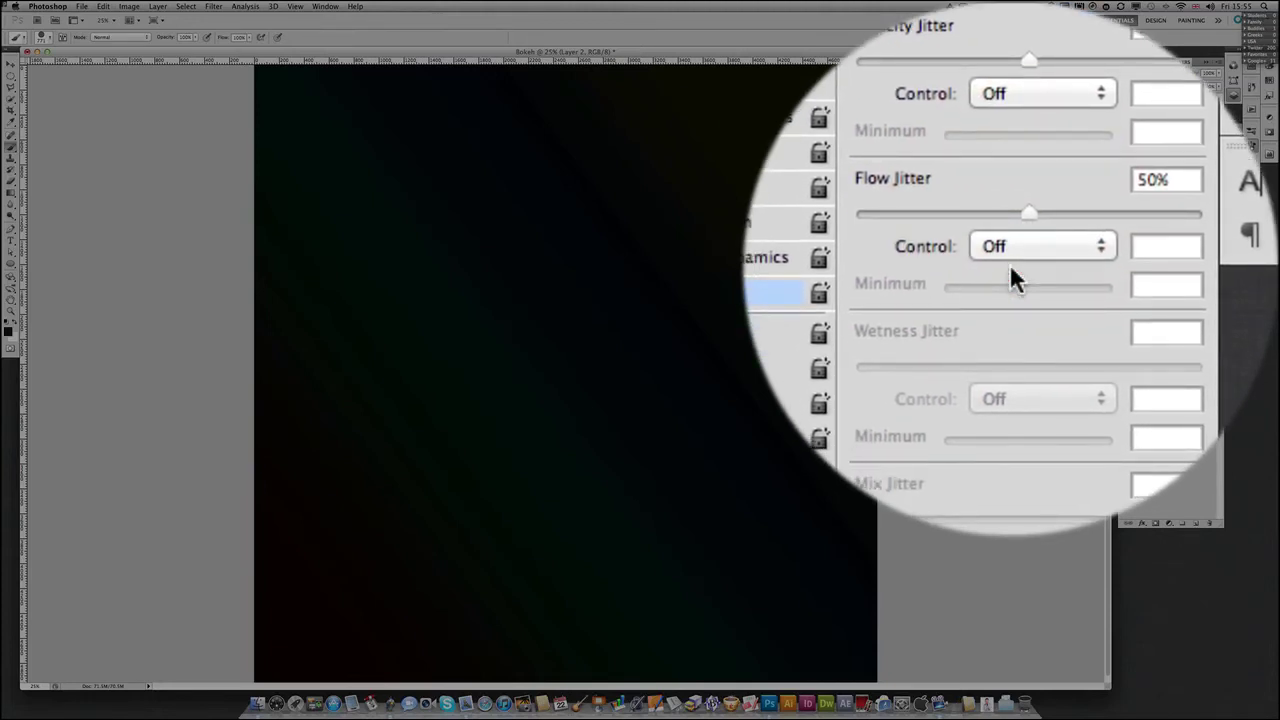
left_click_drag(1009, 263, 1009, 264)
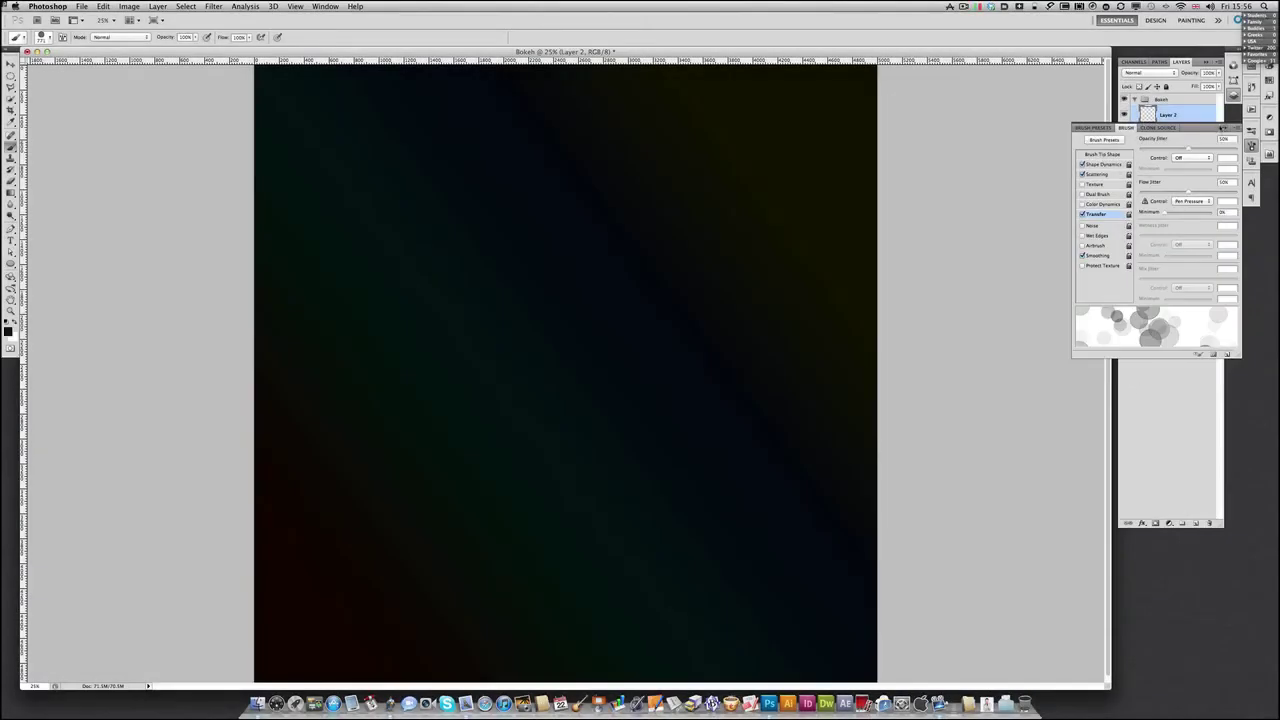
Close the Brush panel and make white the foreground colour
left_click(1221, 127)
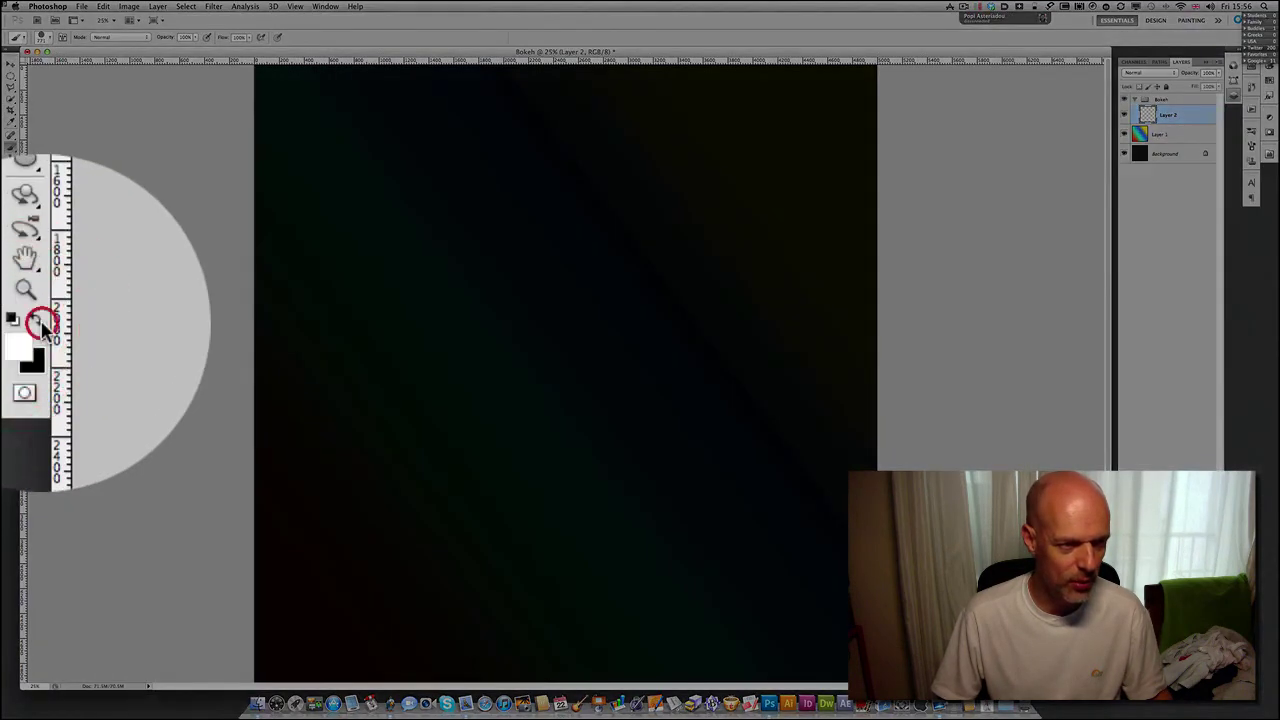
left_click(14, 322)
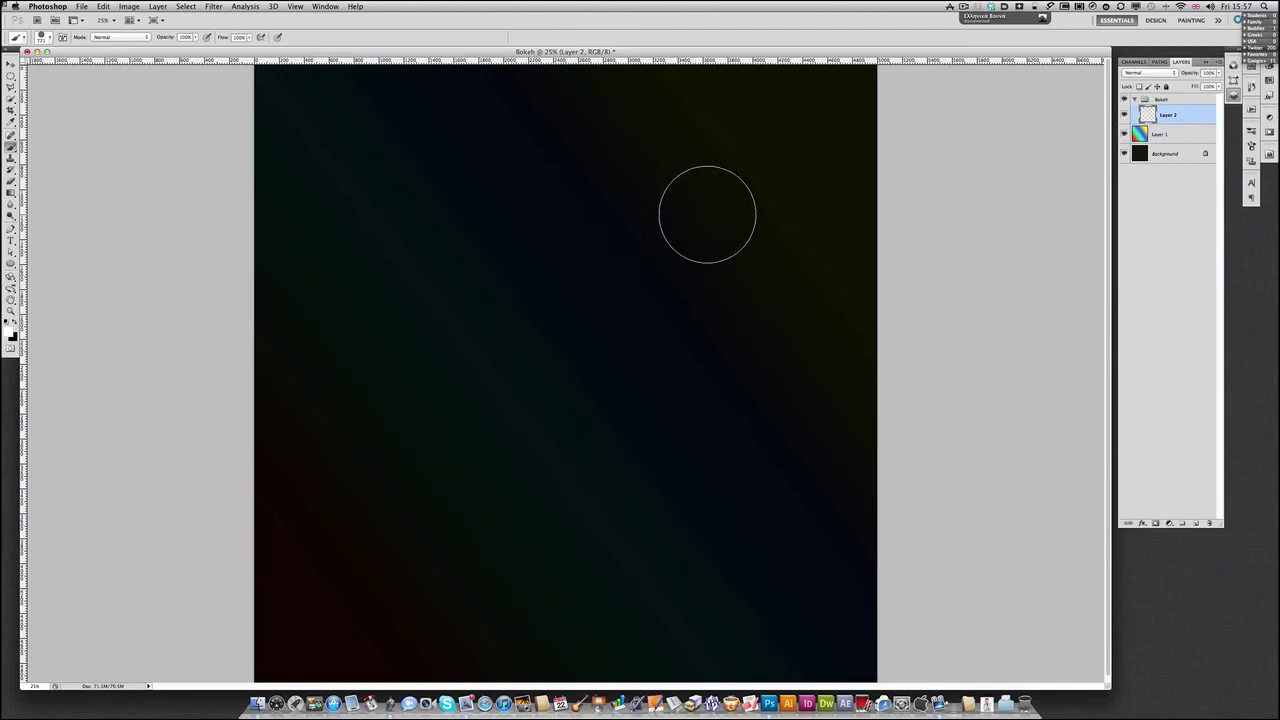
Paint scattered, overlapping bokeh circles all over the dark canvas on Layer 2
mouse_move(747, 223)
left_mouse_down()
mouse_move(652, 194)
mouse_move(454, 309)
mouse_move(346, 499)
mouse_move(595, 444)
left_mouse_up()
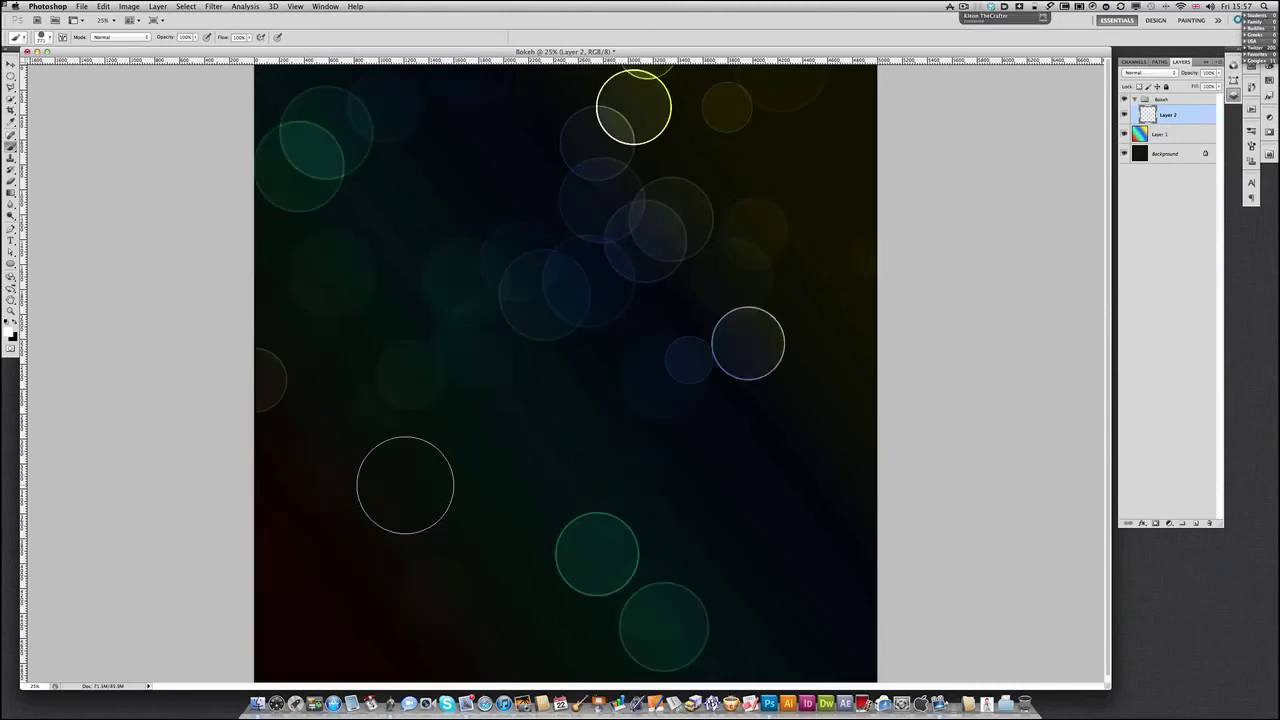
left_click(695, 578)
left_click_drag(725, 342, 757, 350)
left_click_drag(320, 411, 320, 407)
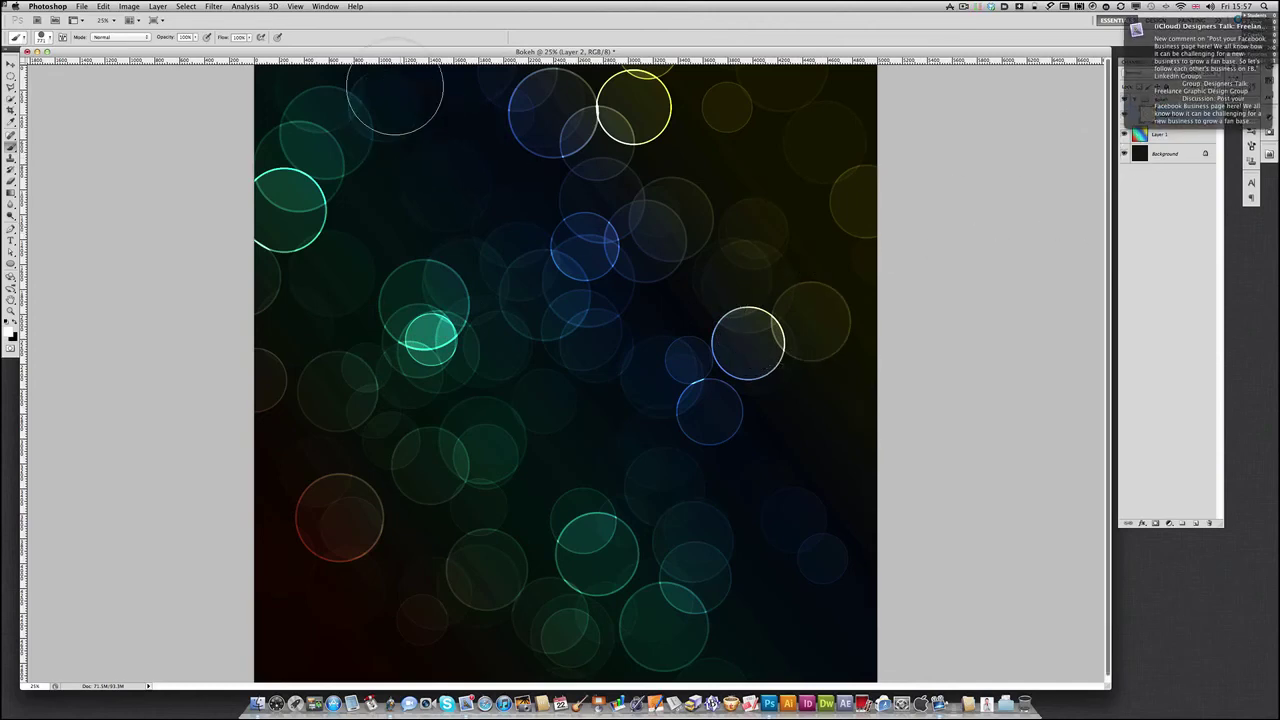
Apply Filter > Blur > Gaussian Blur with a 16.4-pixel radius to Layer 2
left_click(213, 6)
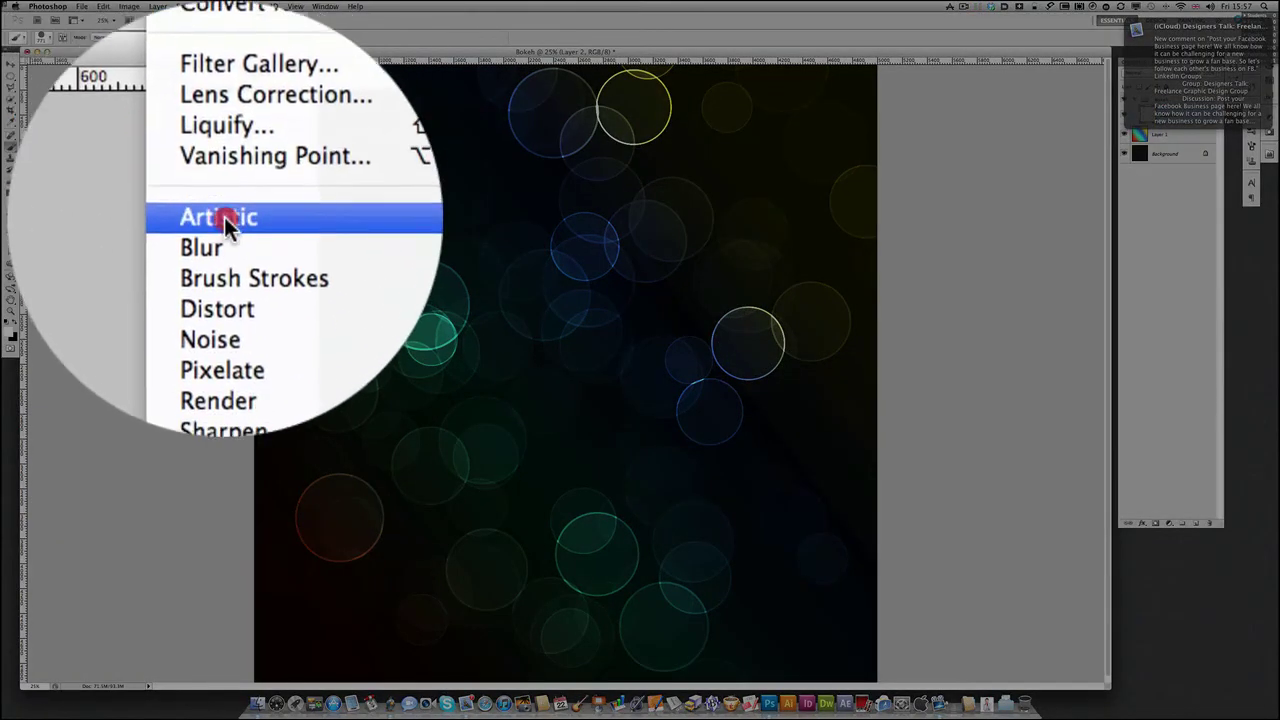
mouse_move(234, 220)
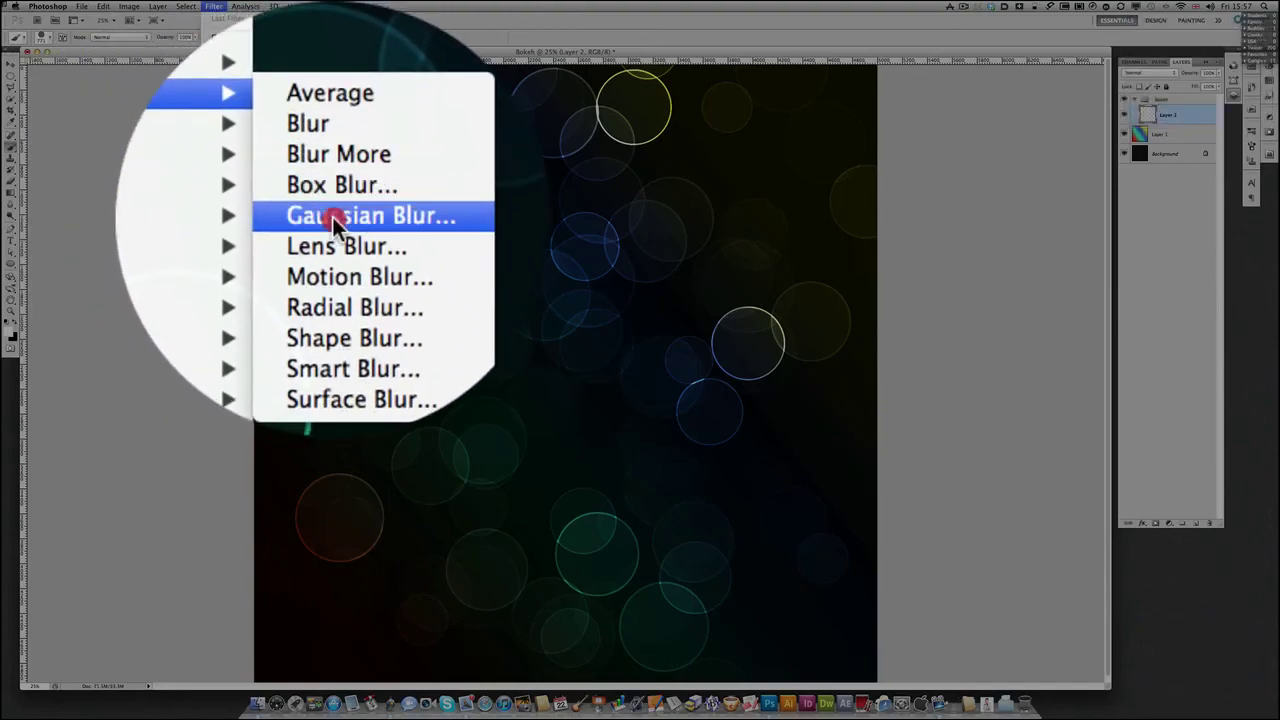
left_click(332, 217)
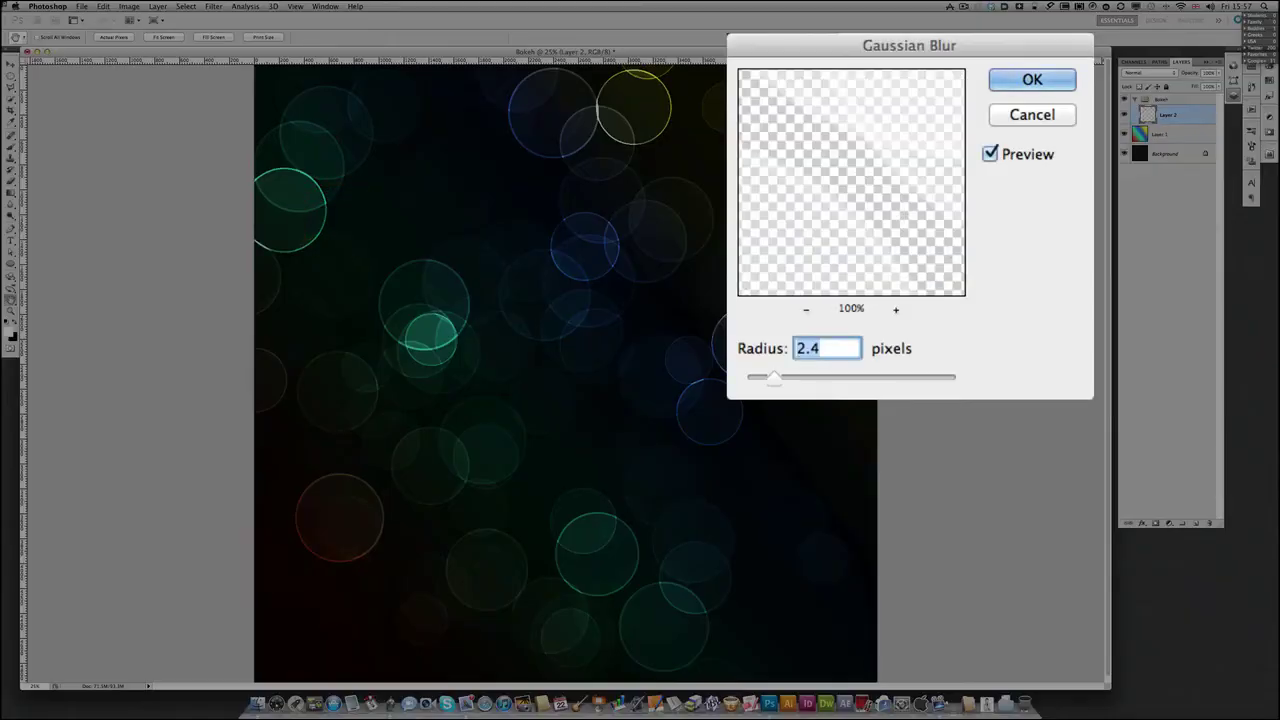
left_click_drag(771, 378, 846, 385)
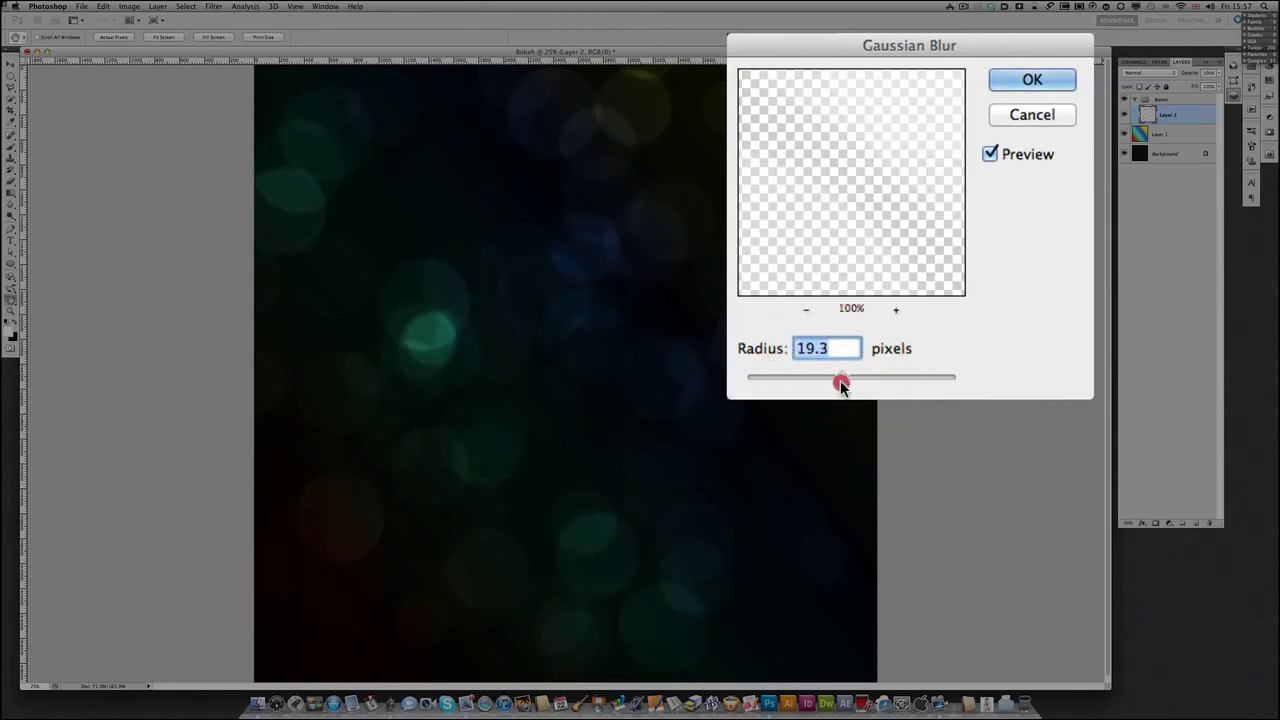
left_click_drag(838, 387, 823, 389)
left_click_drag(835, 387, 834, 382)
left_click_drag(844, 376, 838, 383)
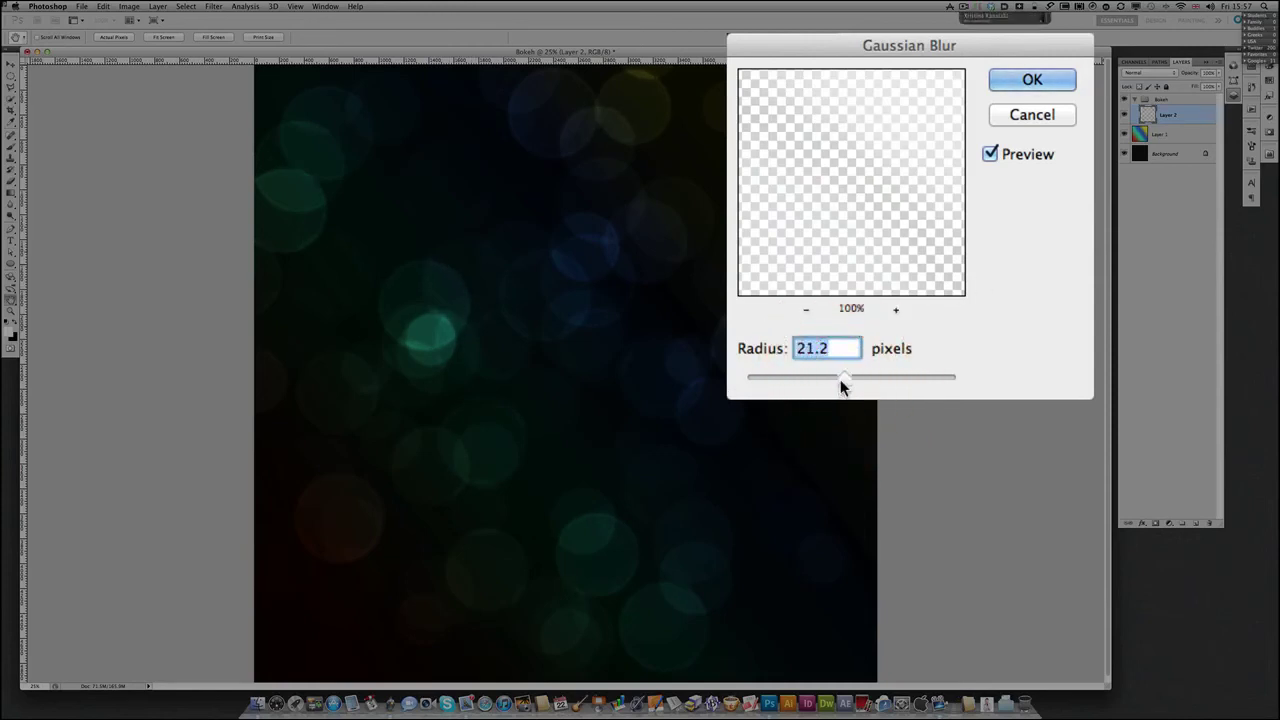
left_click_drag(842, 381, 834, 381)
left_click(960, 151)
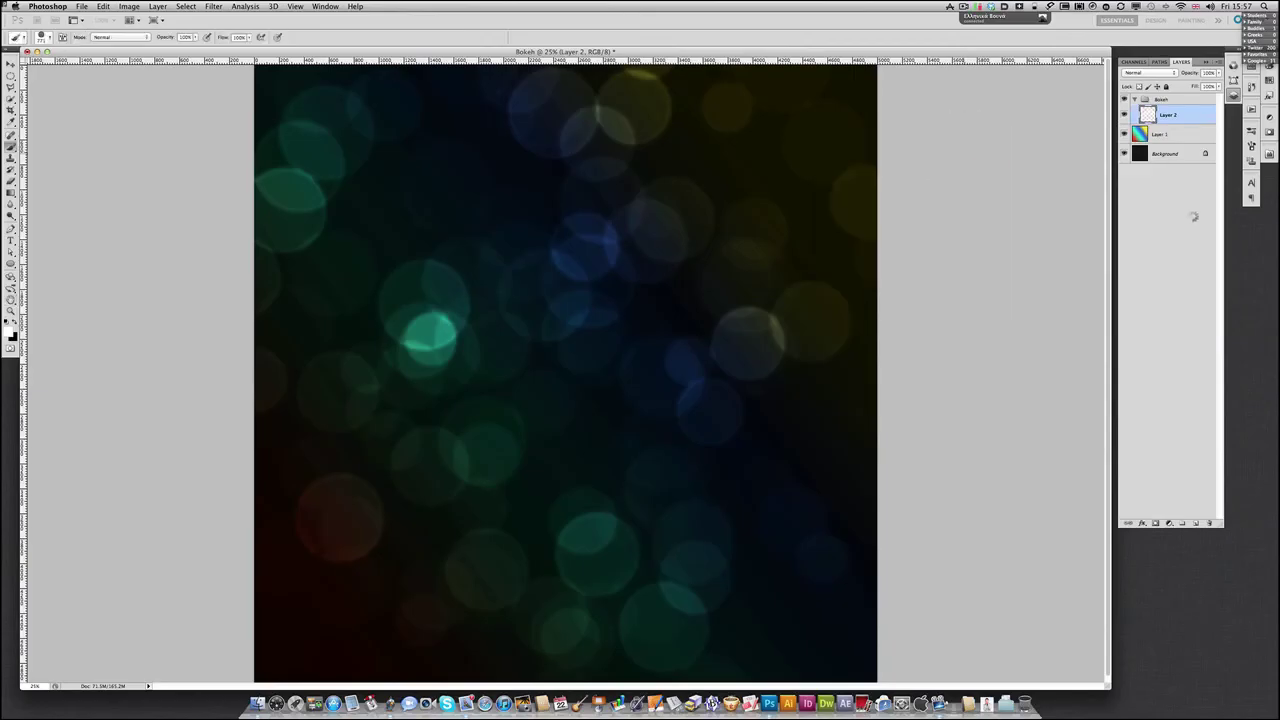
Add Layer 3 and paint bokeh circles at a smaller and then a larger brush size
left_click(1196, 523)
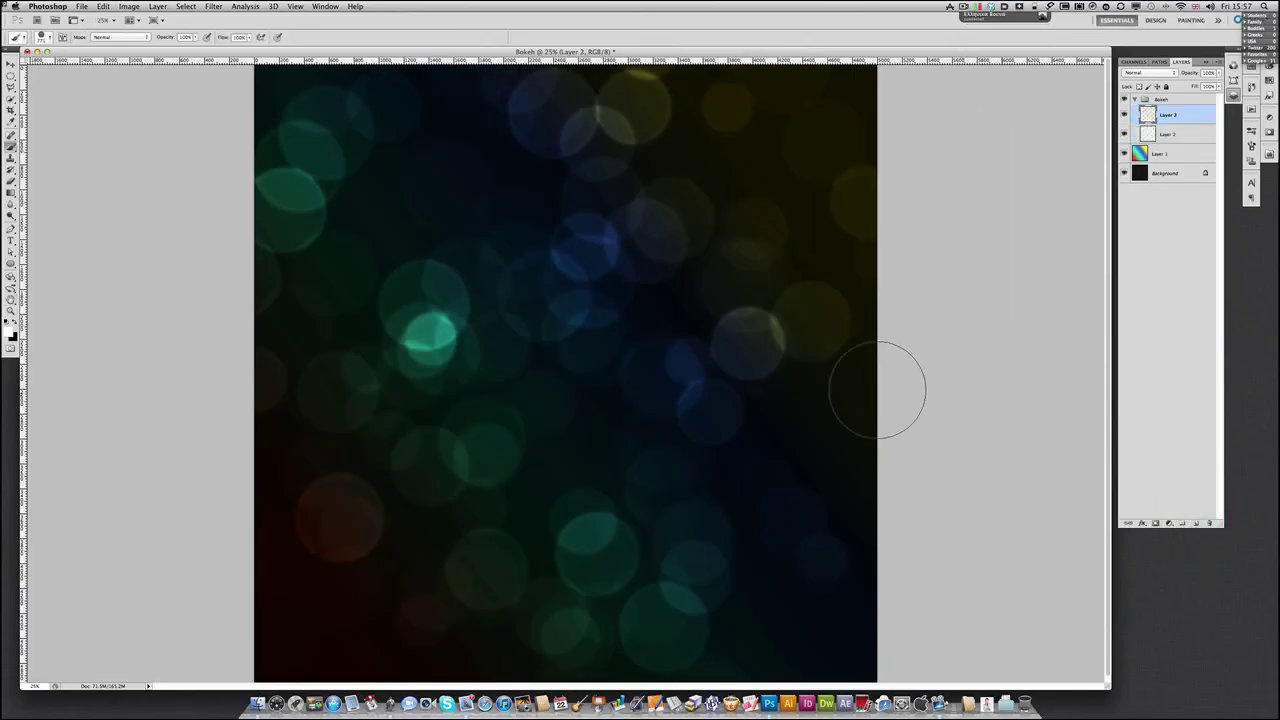
key("bracketleft")
key("bracketleft")
key("bracketleft")
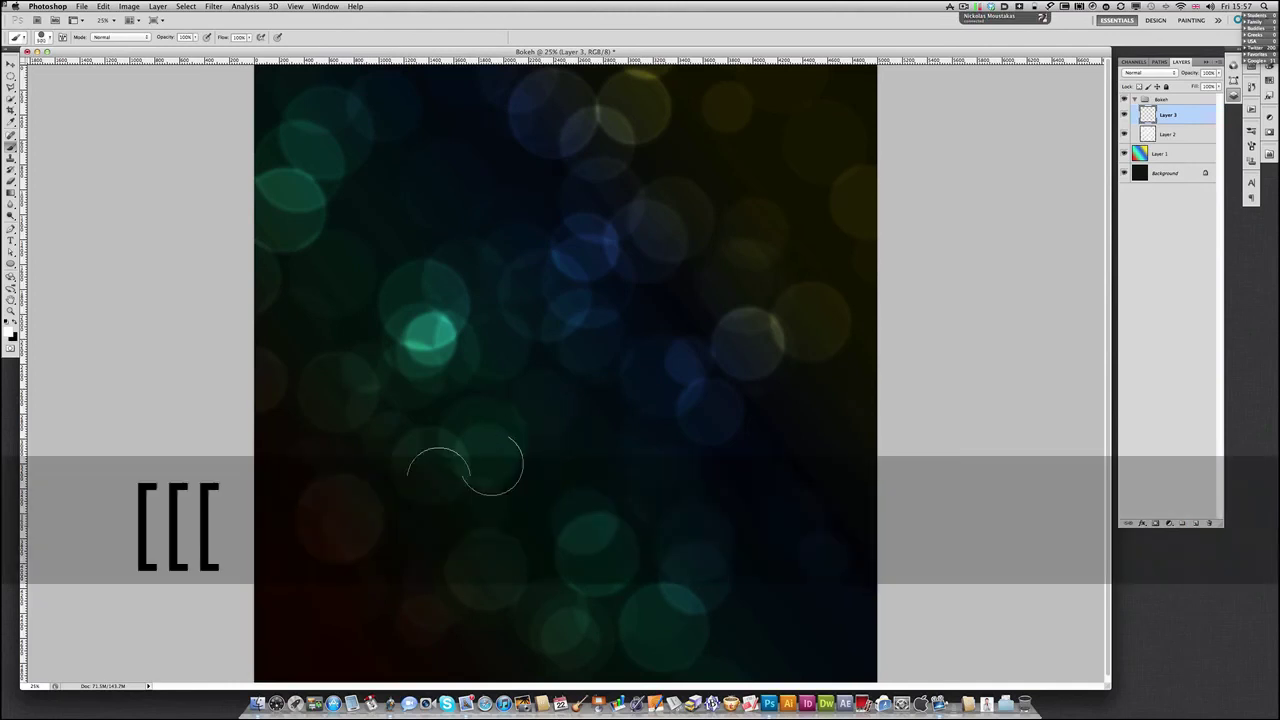
mouse_move(291, 555)
left_mouse_down()
mouse_move(494, 591)
mouse_move(717, 237)
mouse_move(790, 270)
mouse_move(855, 212)
left_mouse_up()
key("bracketright")
key("bracketright")
key("bracketright")
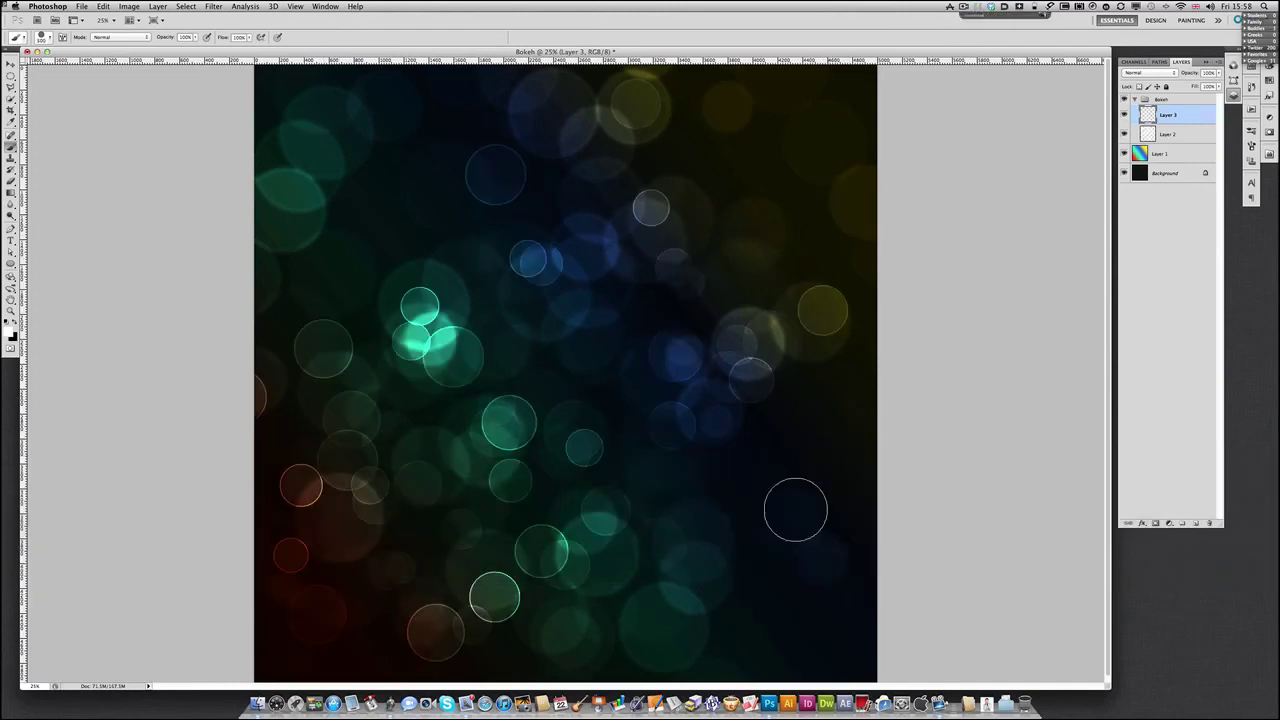
mouse_move(760, 540)
left_mouse_down()
mouse_move(440, 262)
mouse_move(470, 330)
mouse_move(413, 290)
left_mouse_up()
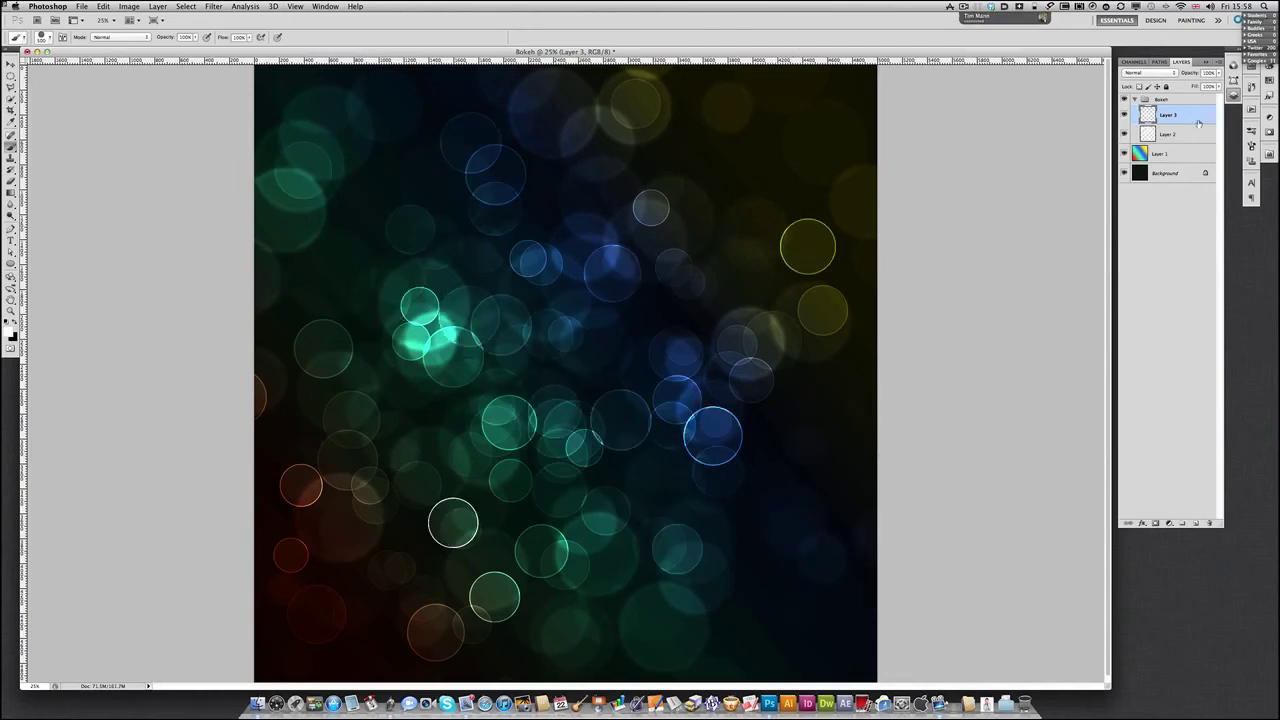
Apply a 4.9-pixel Gaussian Blur to Layer 3's circles
left_click(211, 5)
mouse_move(250, 106)
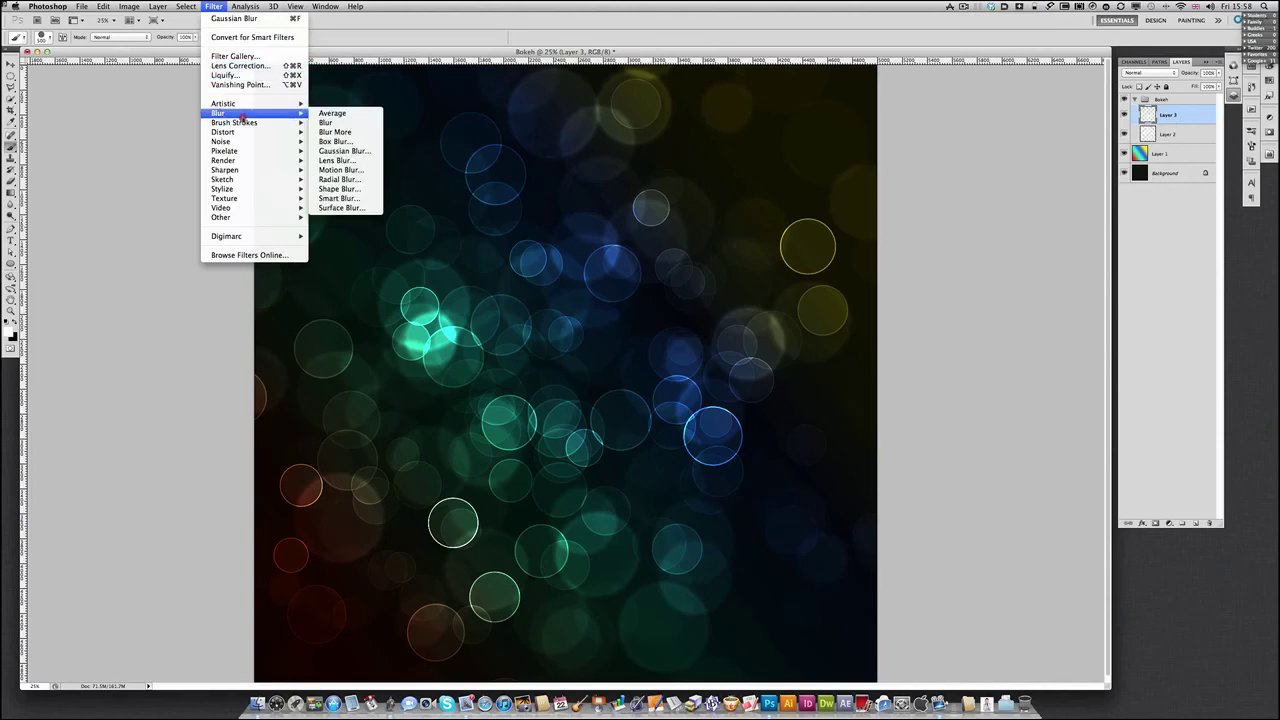
left_click(351, 150)
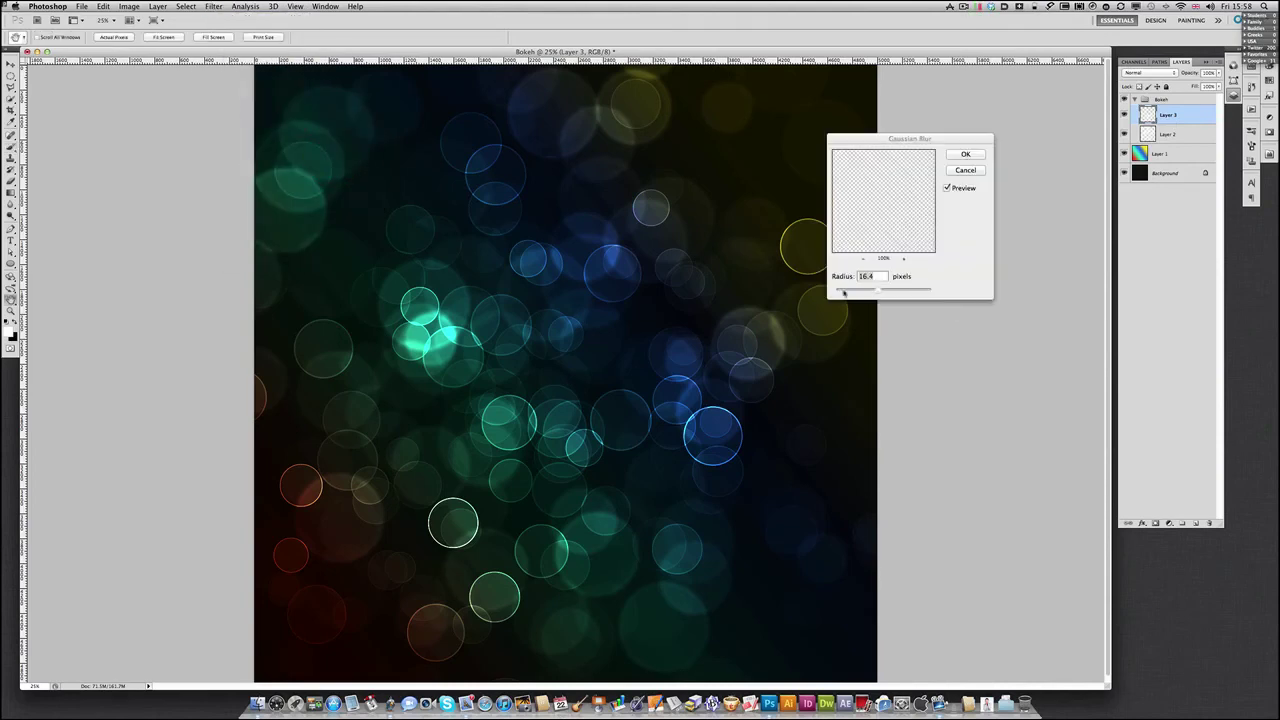
left_click_drag(878, 291, 865, 290)
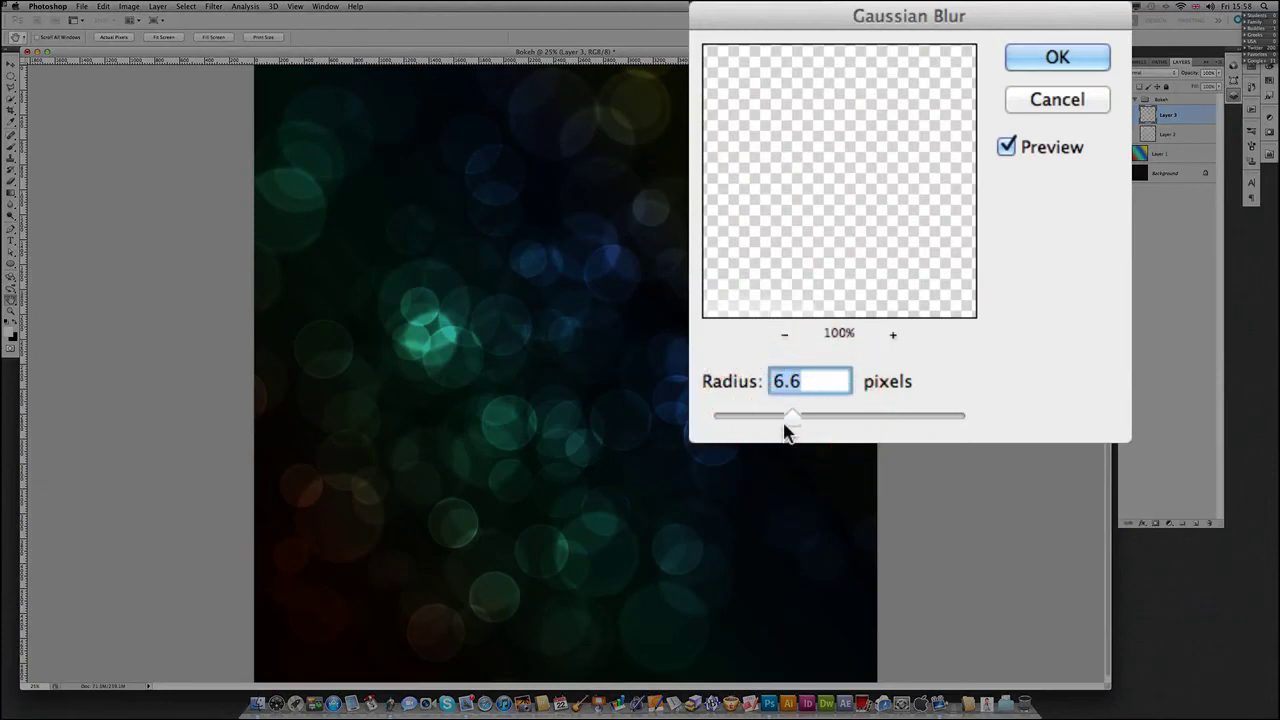
left_click_drag(793, 427, 776, 420)
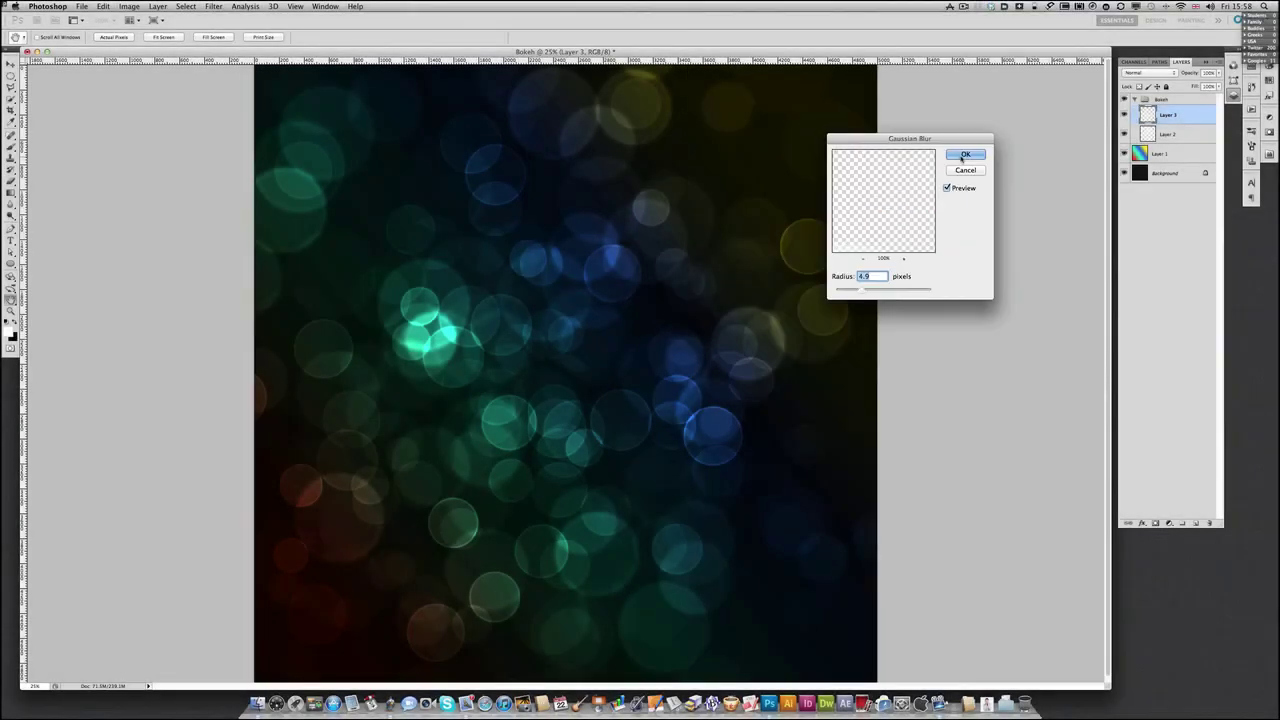
left_click(962, 156)
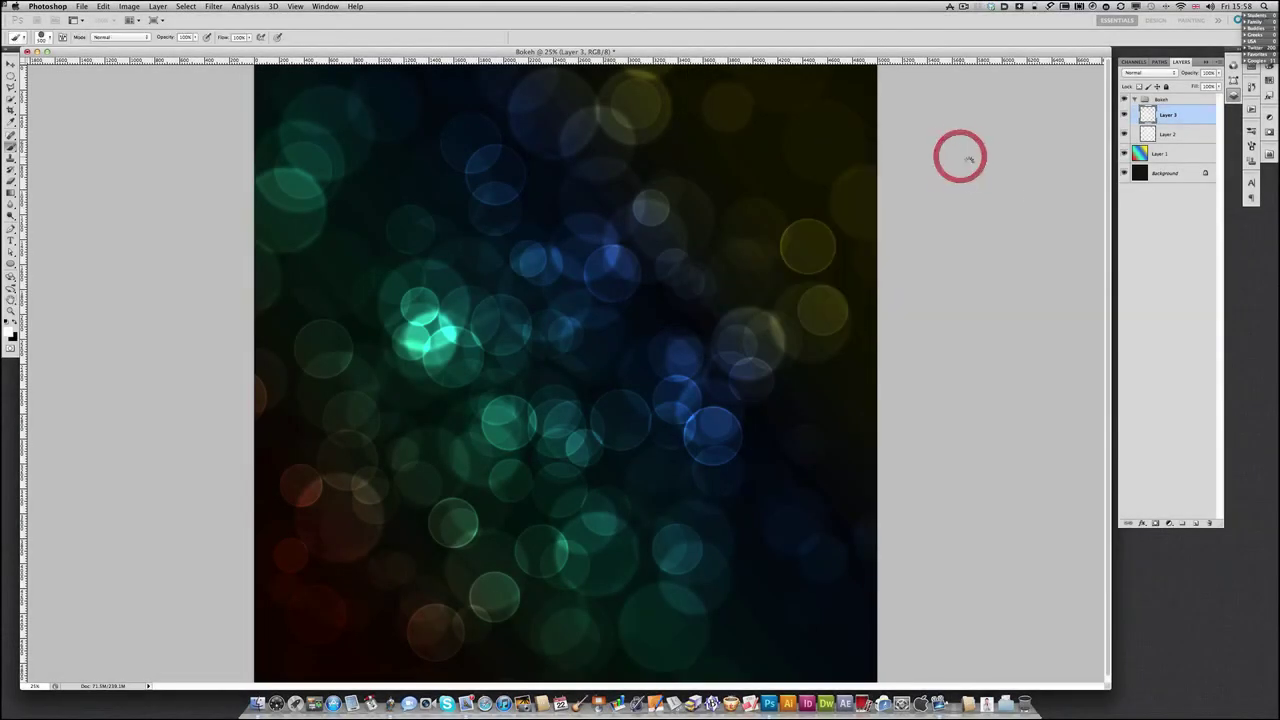
Add Layer 4 and scatter smaller bokeh circles across the canvas
left_click(1194, 524)
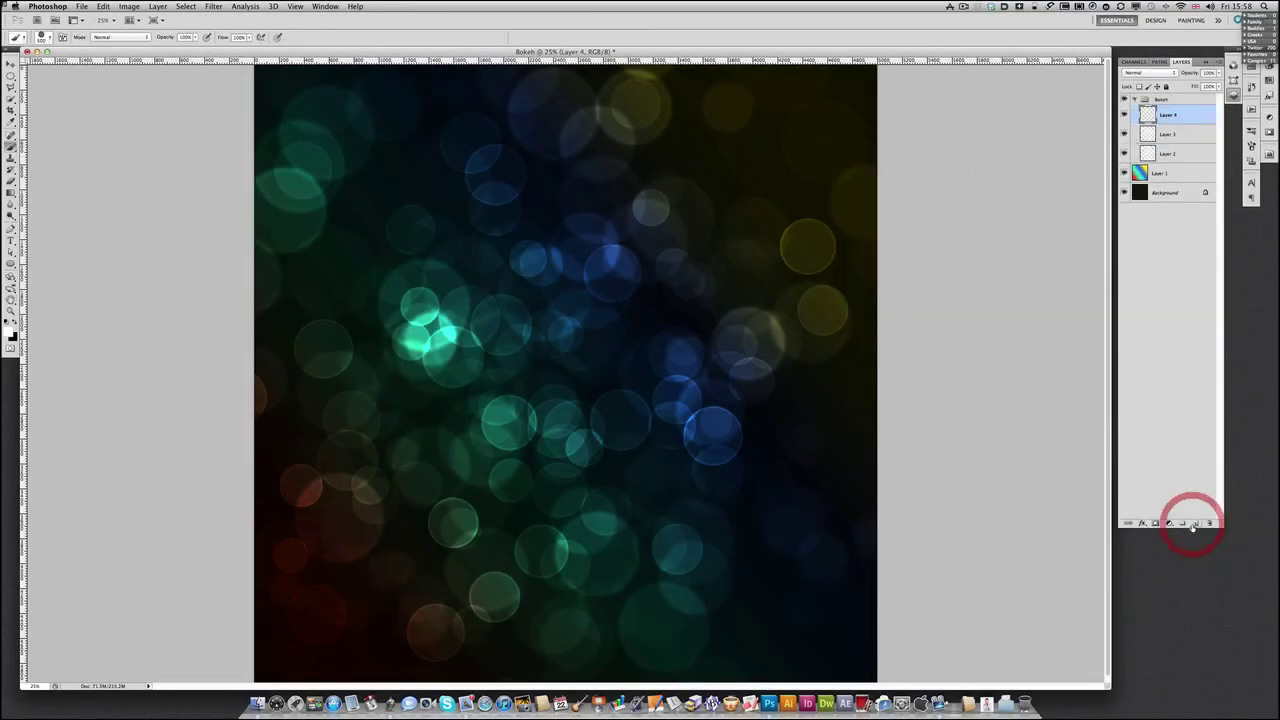
key("[")
mouse_move(348, 152)
left_mouse_down()
mouse_move(440, 169)
mouse_move(732, 167)
mouse_move(820, 194)
mouse_move(823, 216)
mouse_move(751, 299)
mouse_move(652, 374)
mouse_move(504, 470)
mouse_move(378, 513)
mouse_move(337, 549)
left_mouse_up()
left_click_drag(786, 488, 766, 313)
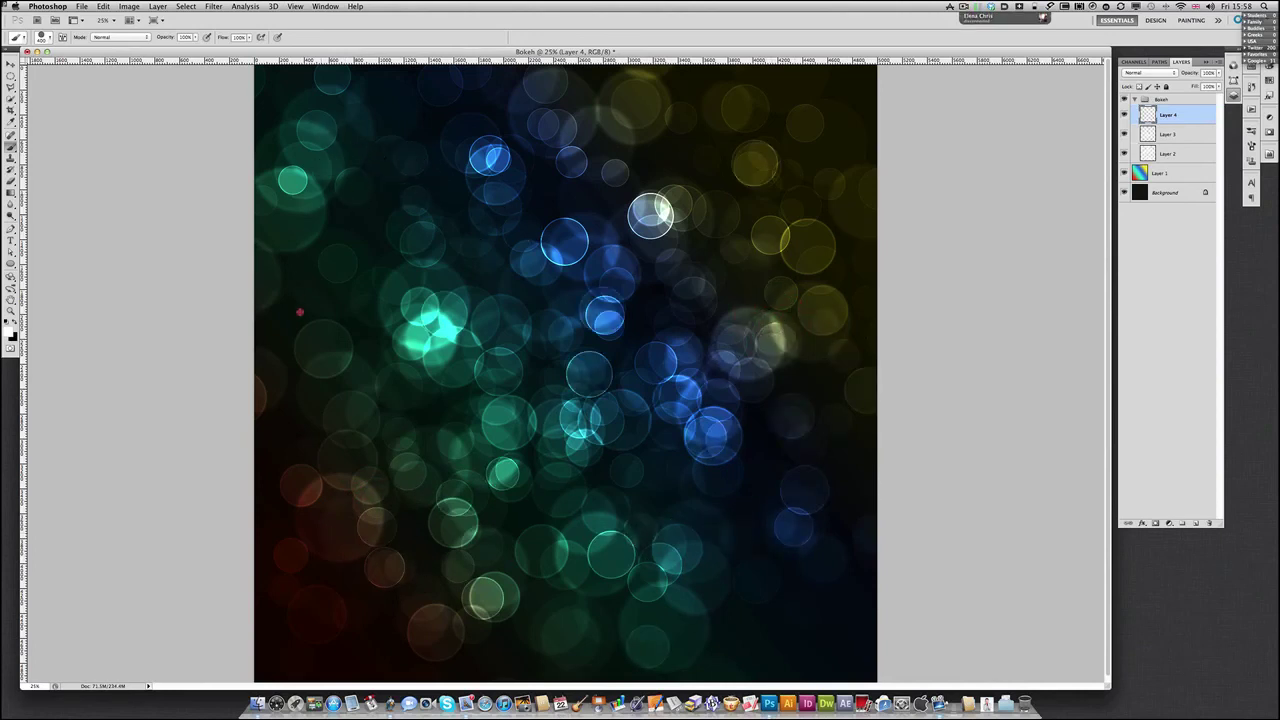
Soften Layer 4's circles with a 2.0-pixel Gaussian Blur
left_click(245, 6)
mouse_move(214, 6)
mouse_move(225, 113)
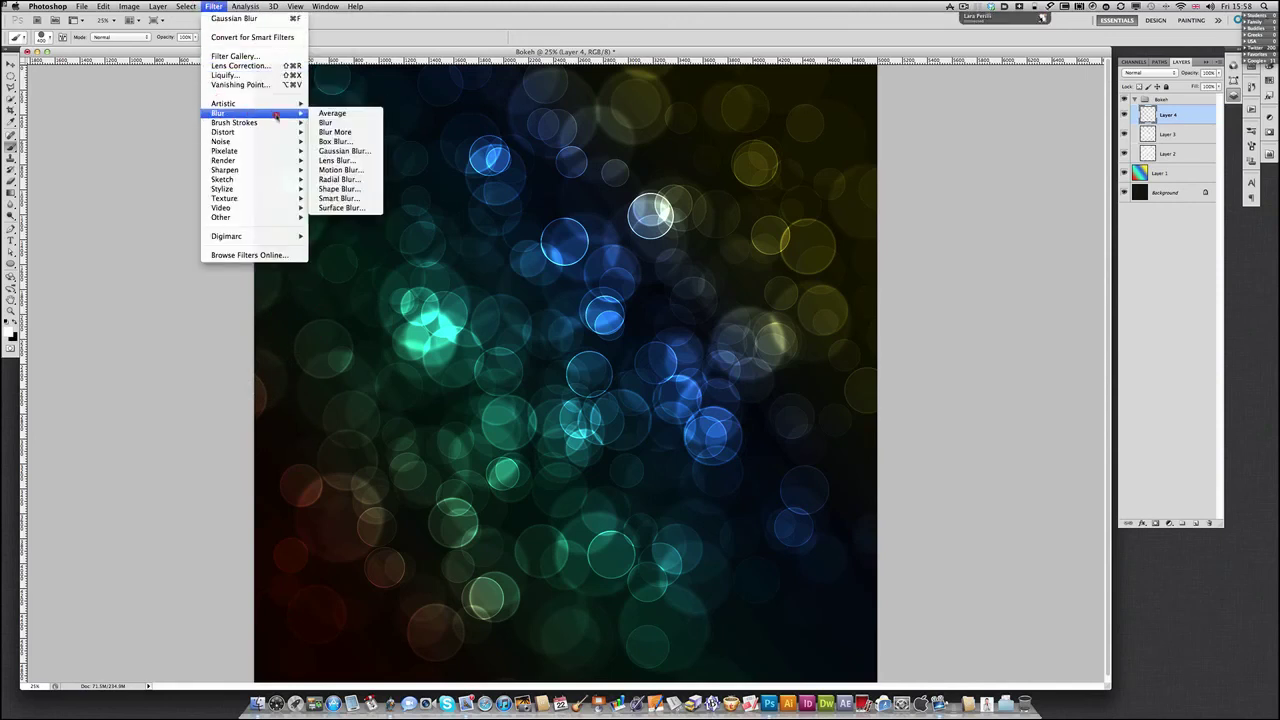
left_click(336, 150)
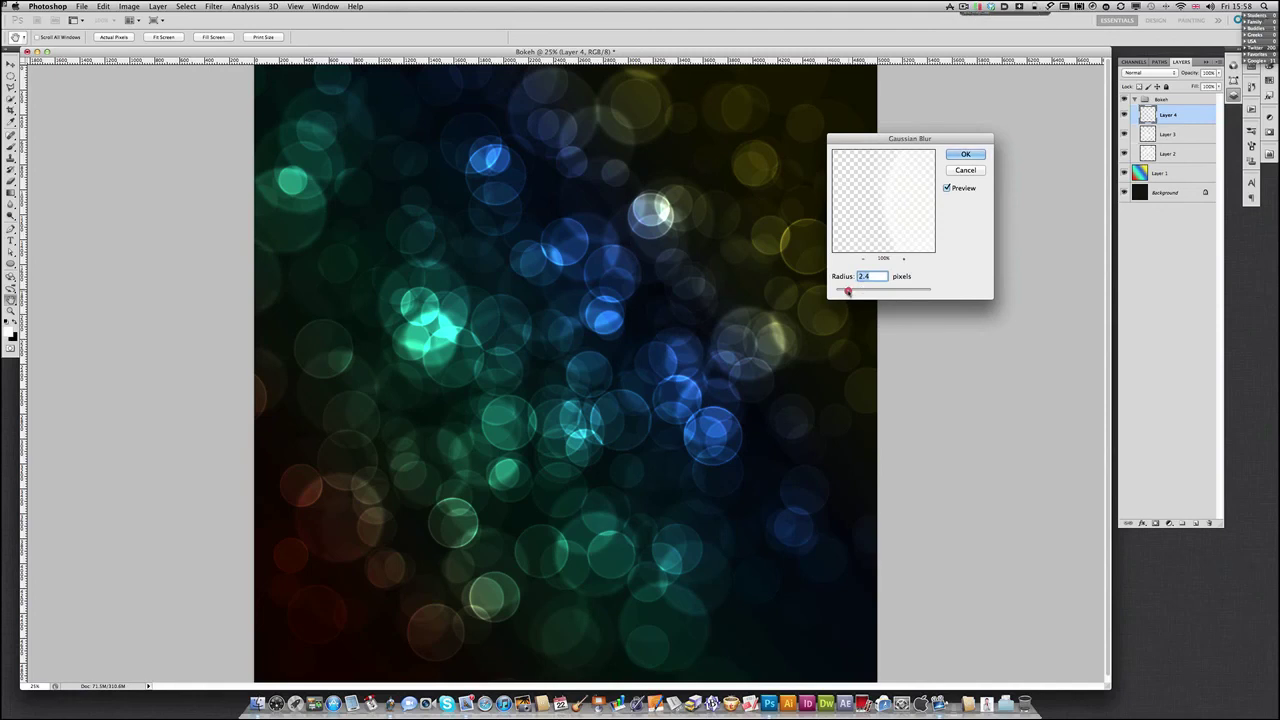
left_click_drag(848, 291, 838, 290)
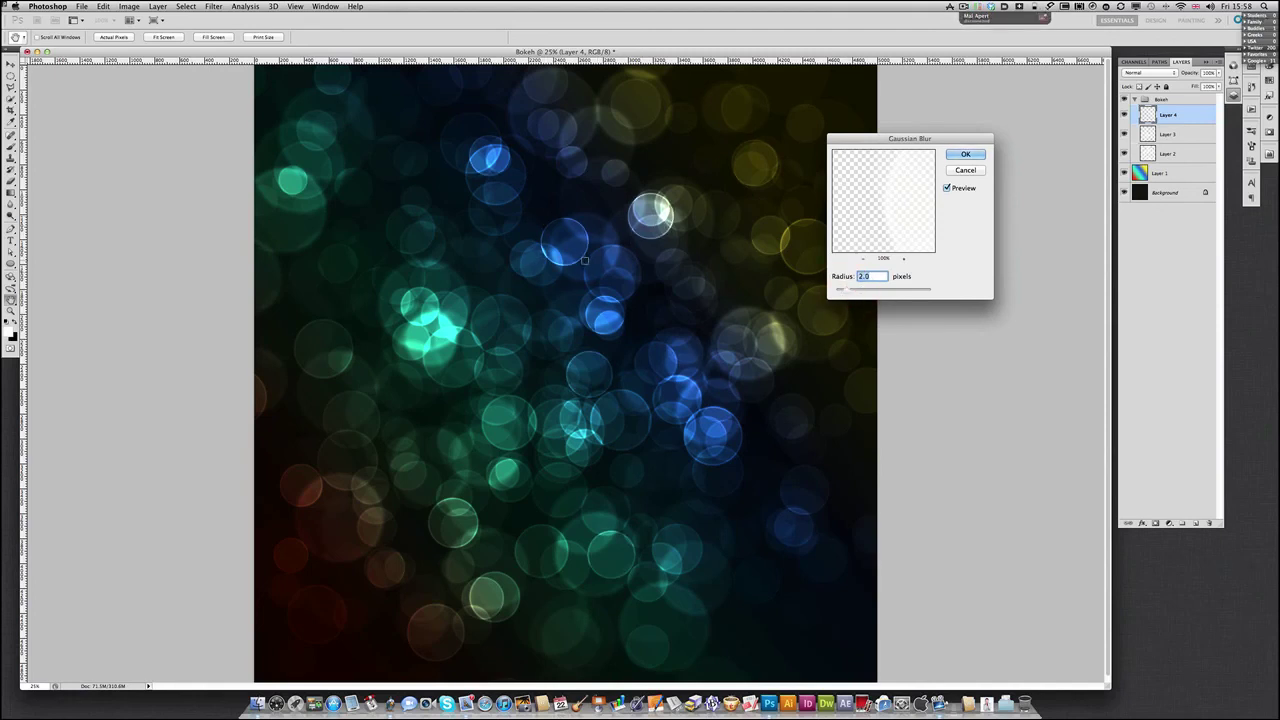
left_click(972, 157)
key("b")
key("super+space")
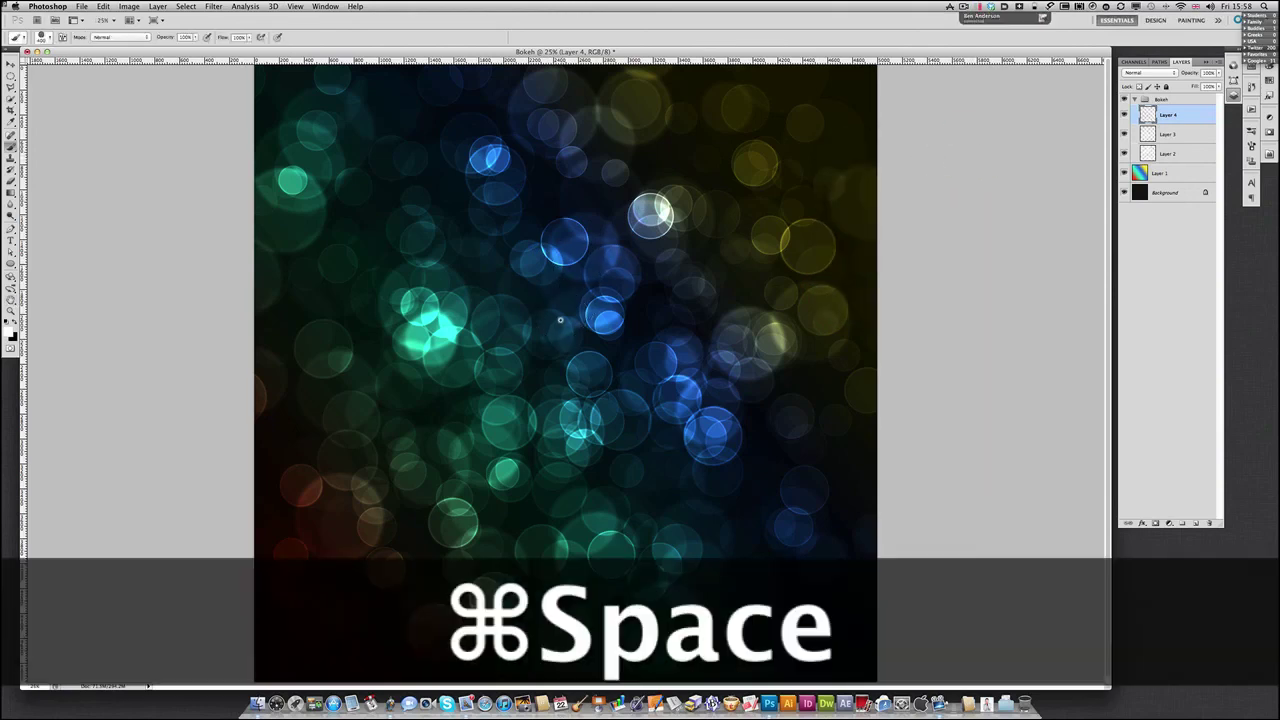
Select the gradient Layer 1 and preview the Darken and Color Burn blend modes
left_click(557, 328, "super")
left_click(434, 349, "alt+super")
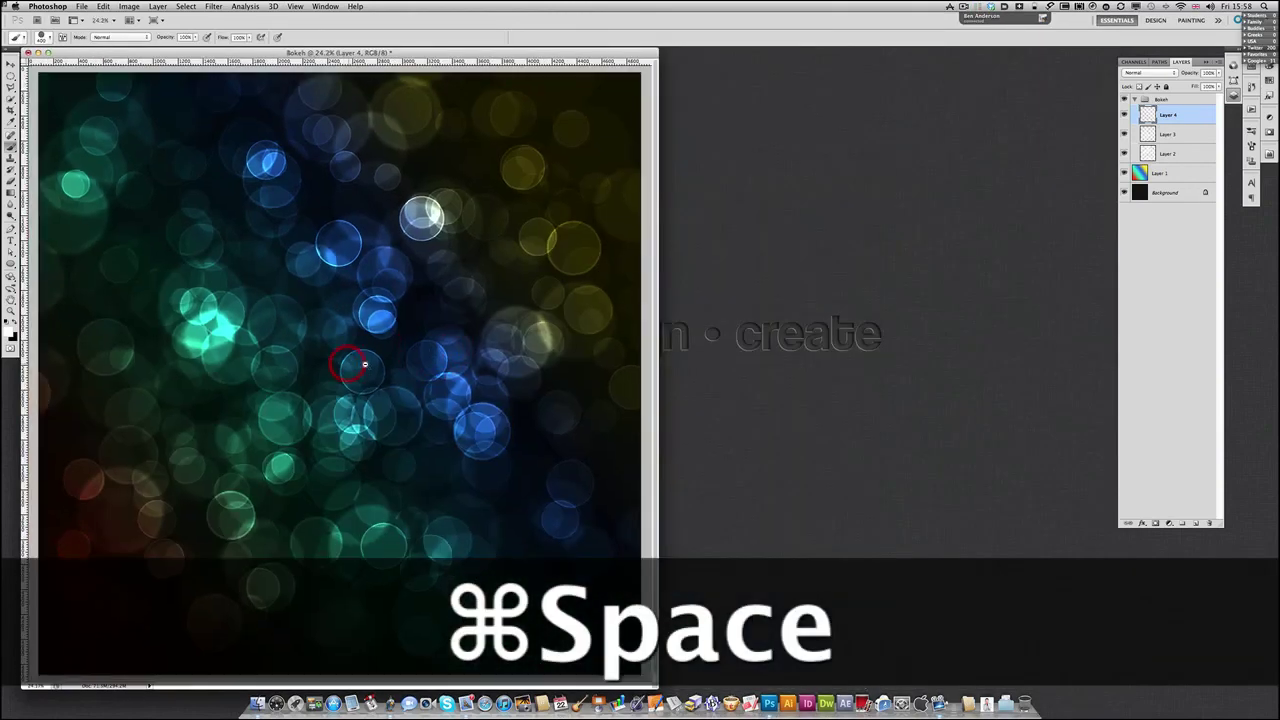
left_click(340, 372, "alt+super")
left_click_drag(328, 379, 1091, 667)
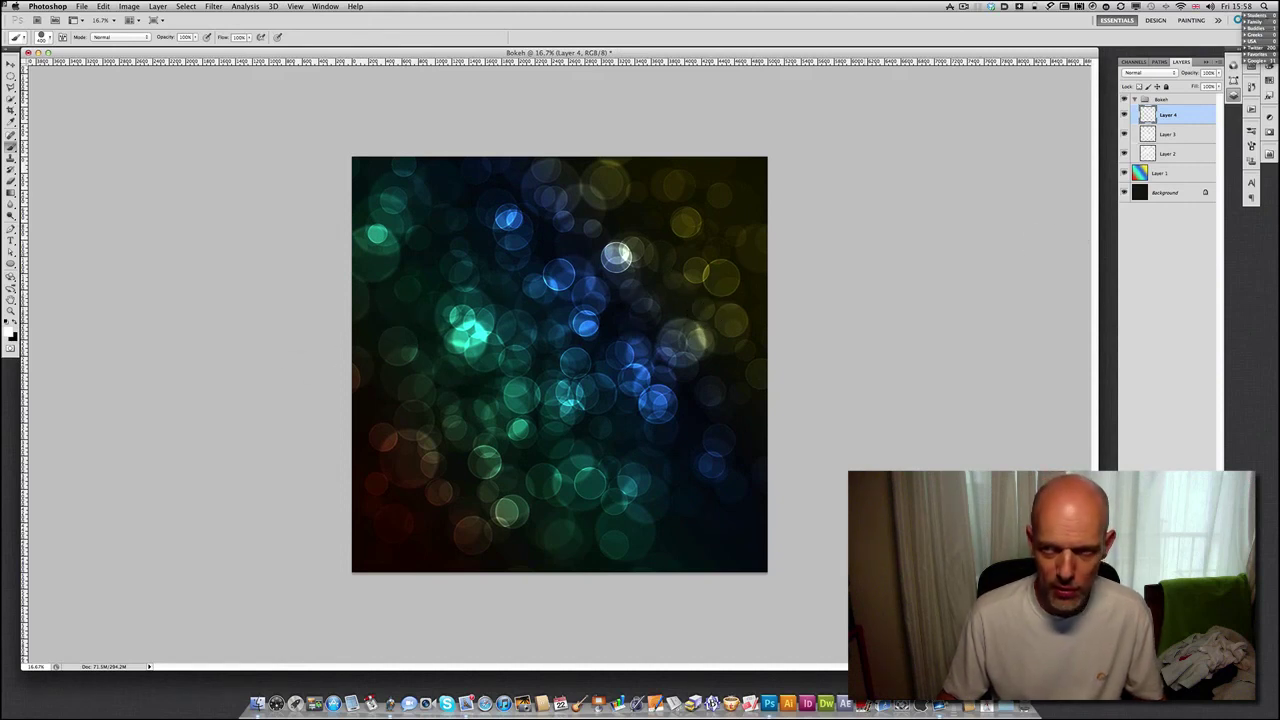
left_click(1168, 174)
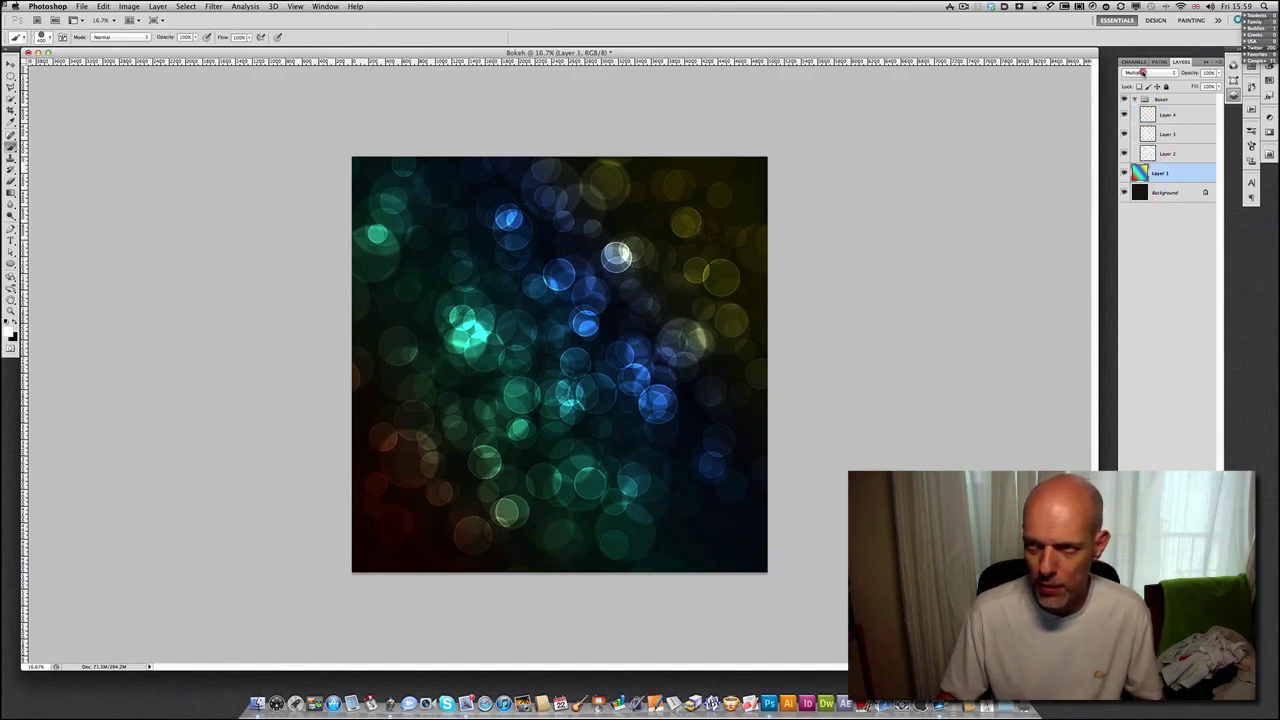
left_click(1145, 73)
left_click(1146, 66)
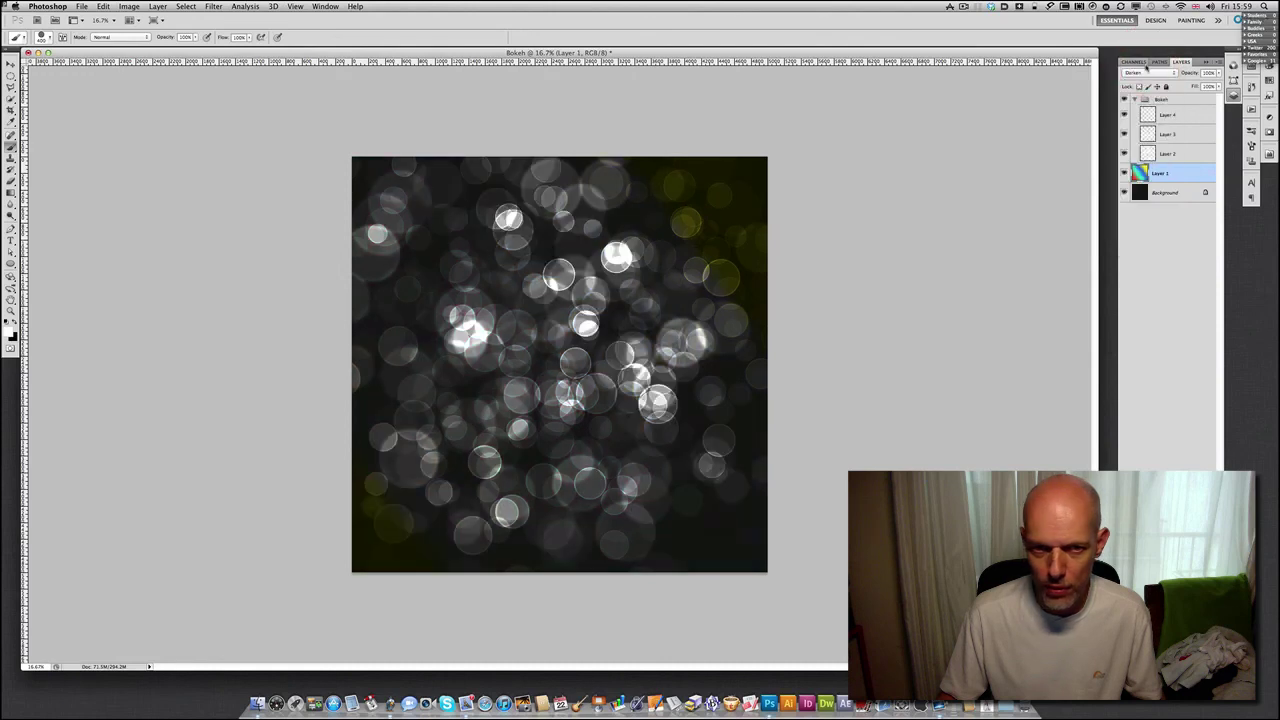
left_click(1145, 73)
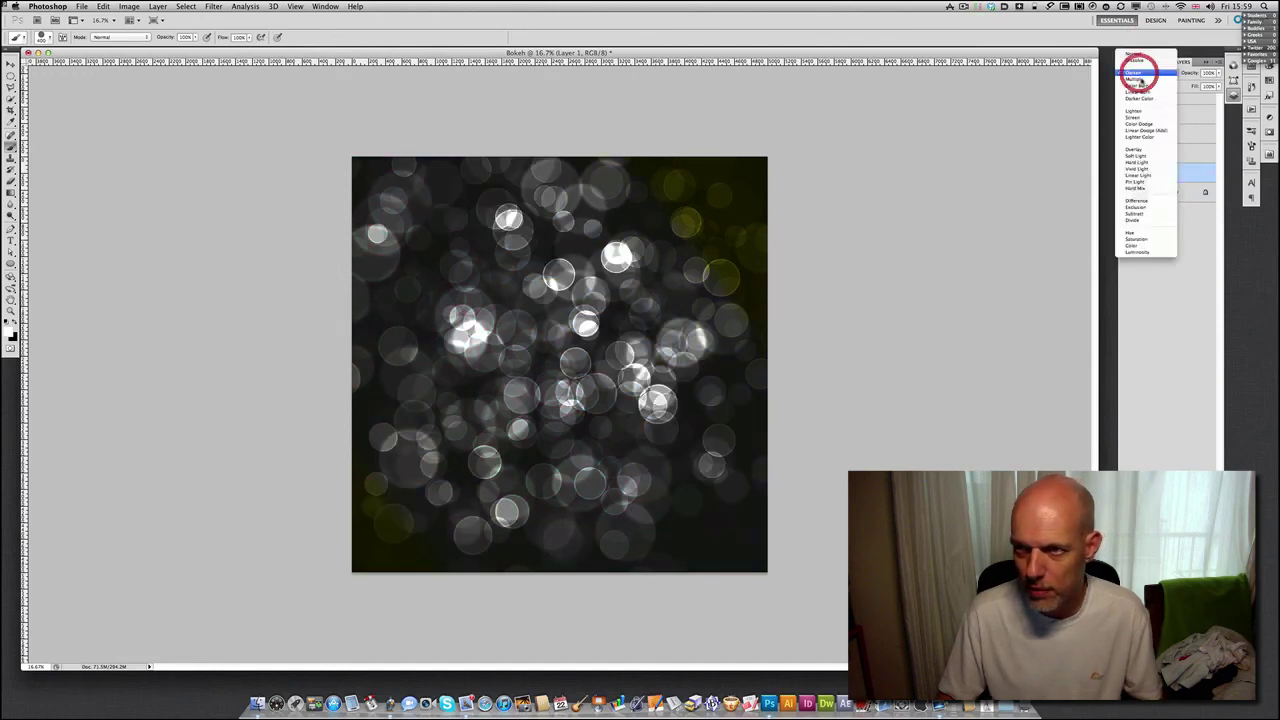
left_click(1142, 93)
left_click(1145, 73)
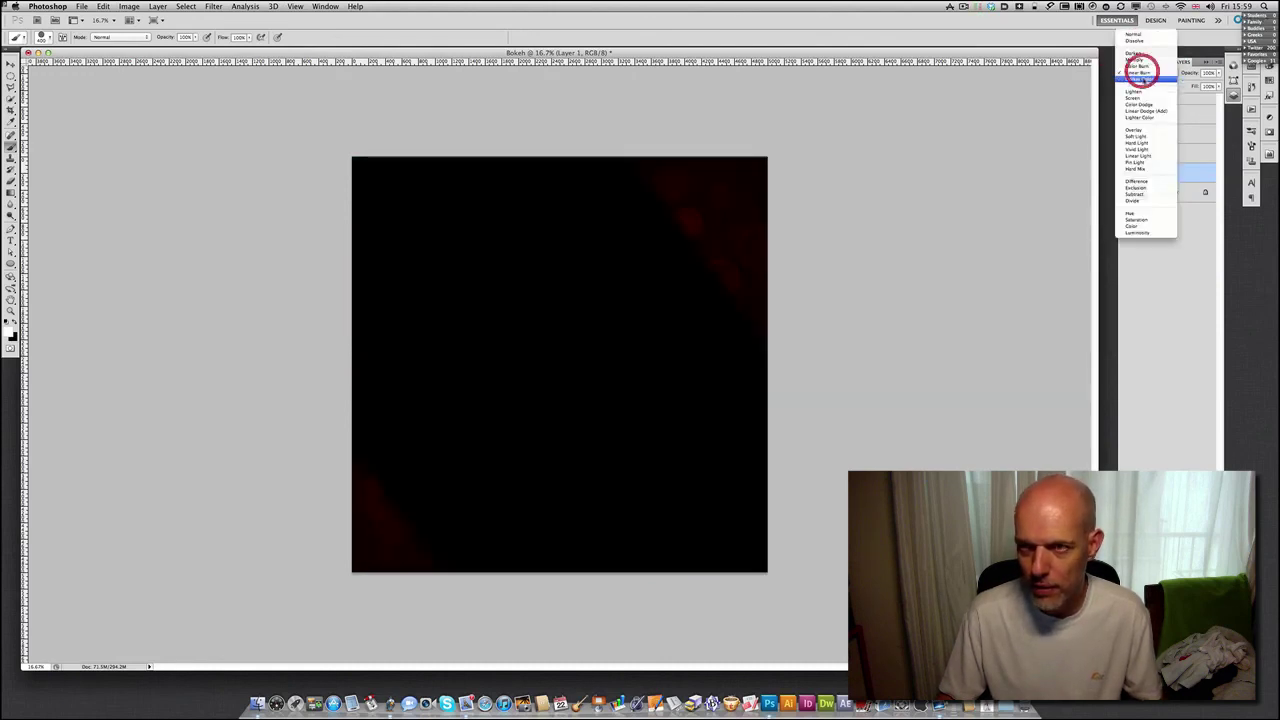
left_click(1141, 64)
Preview Lighten, Screen and Linear Dodge (Add) on Layer 1, then settle on Overlay
left_click(1143, 73)
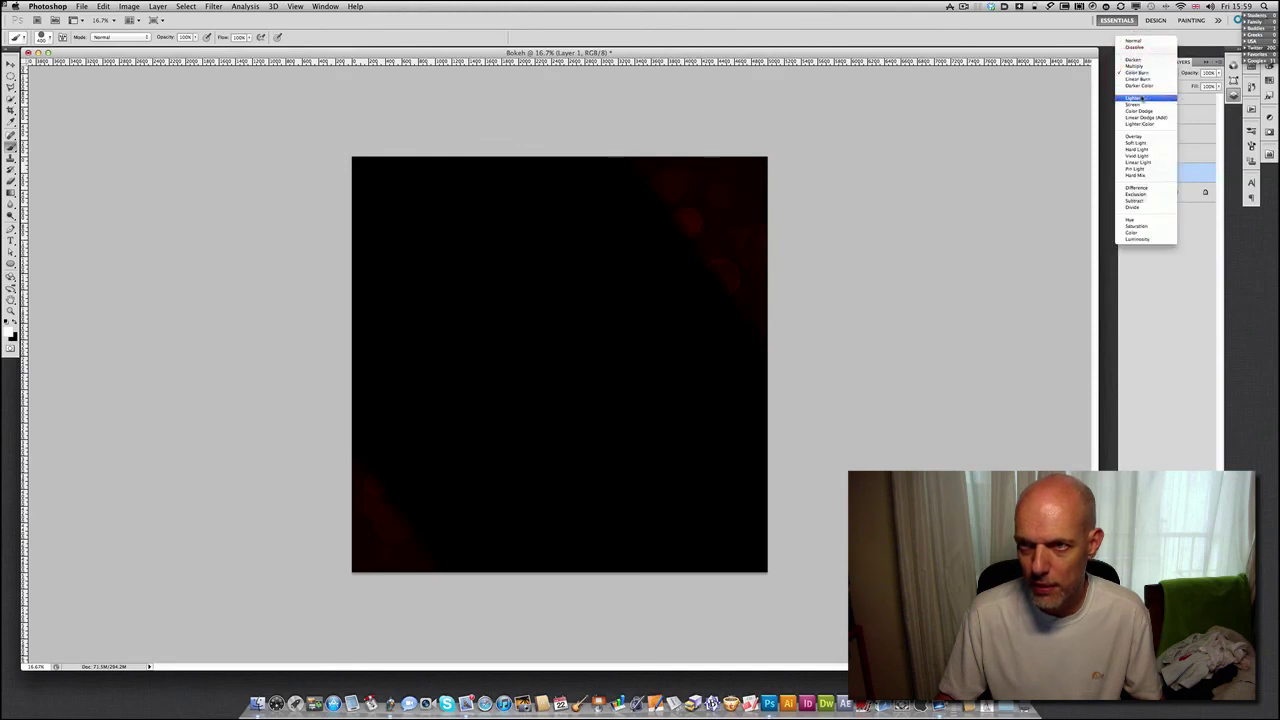
left_click(1142, 86)
left_click(1140, 75)
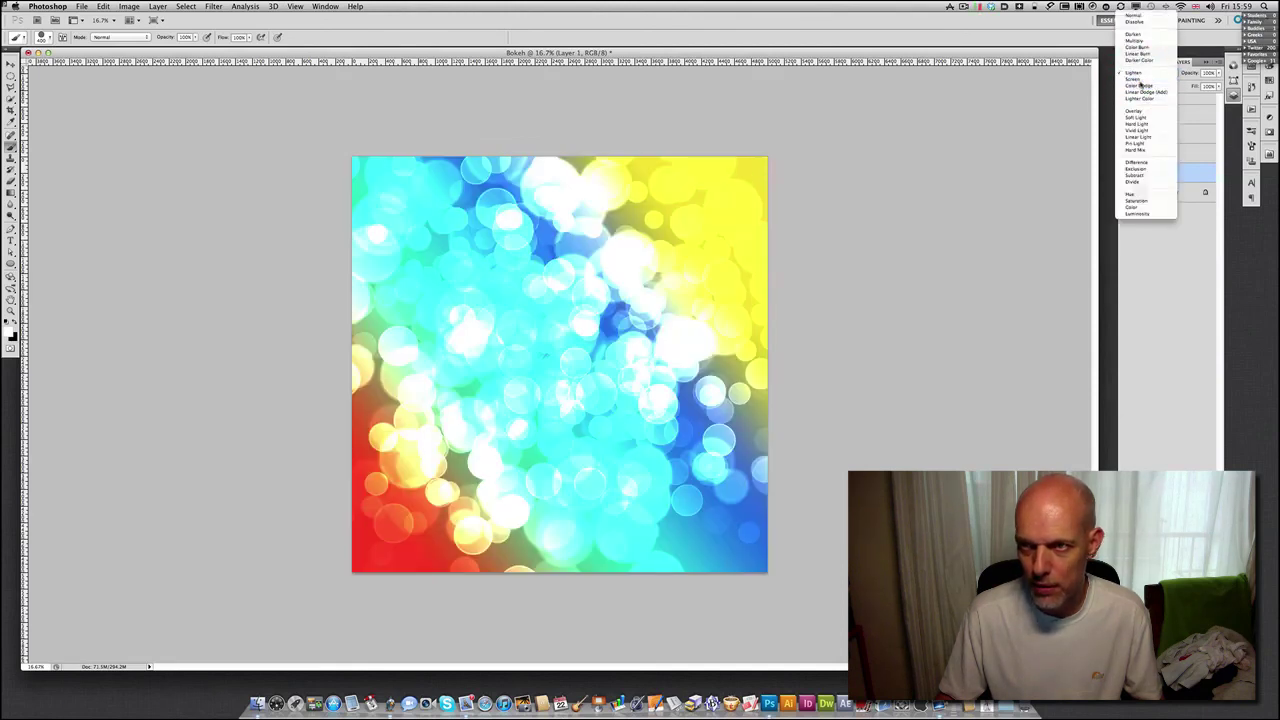
left_click(1142, 81)
left_click(1140, 75)
left_click(1142, 80)
left_click(1140, 75)
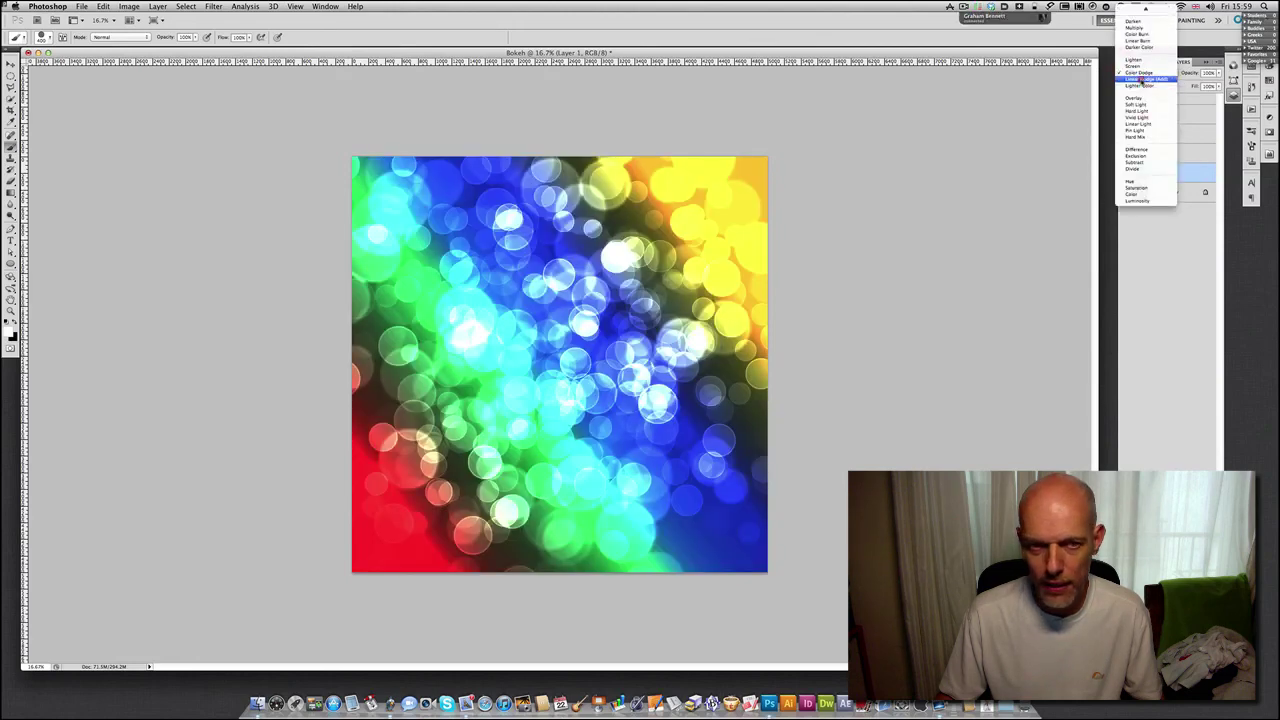
left_click(1142, 79)
left_click(1136, 74)
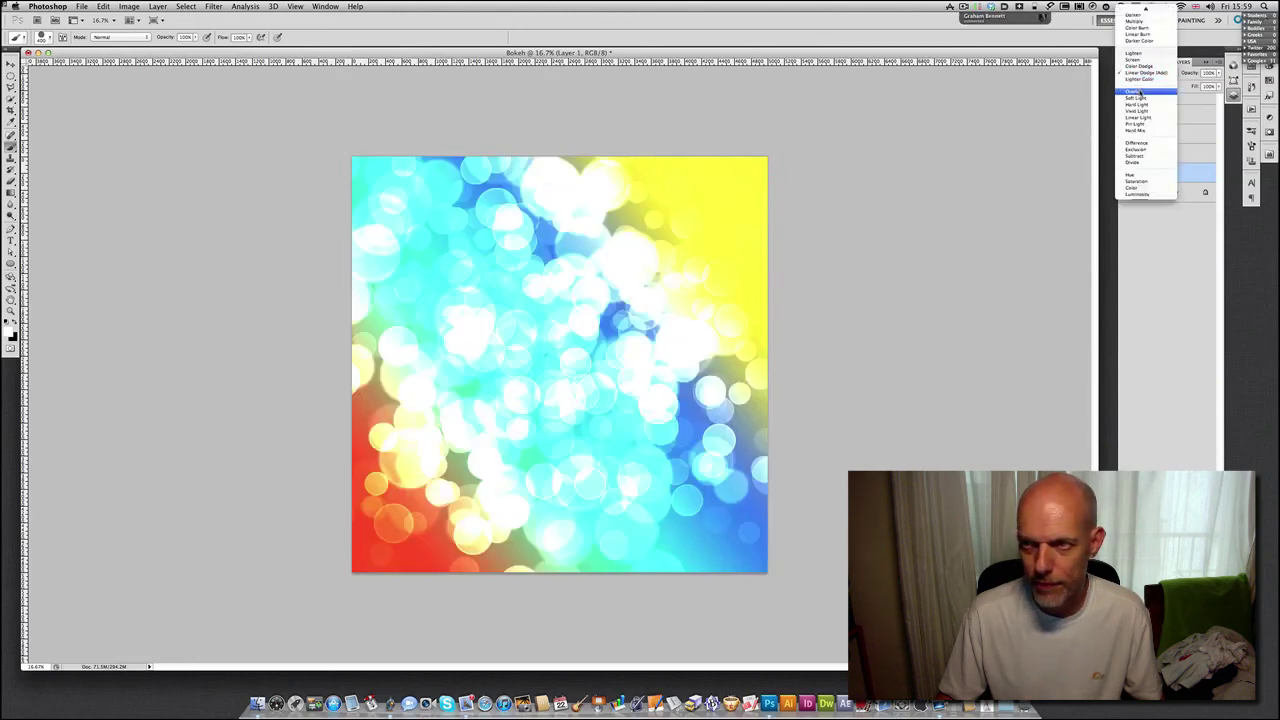
left_click(1138, 91)
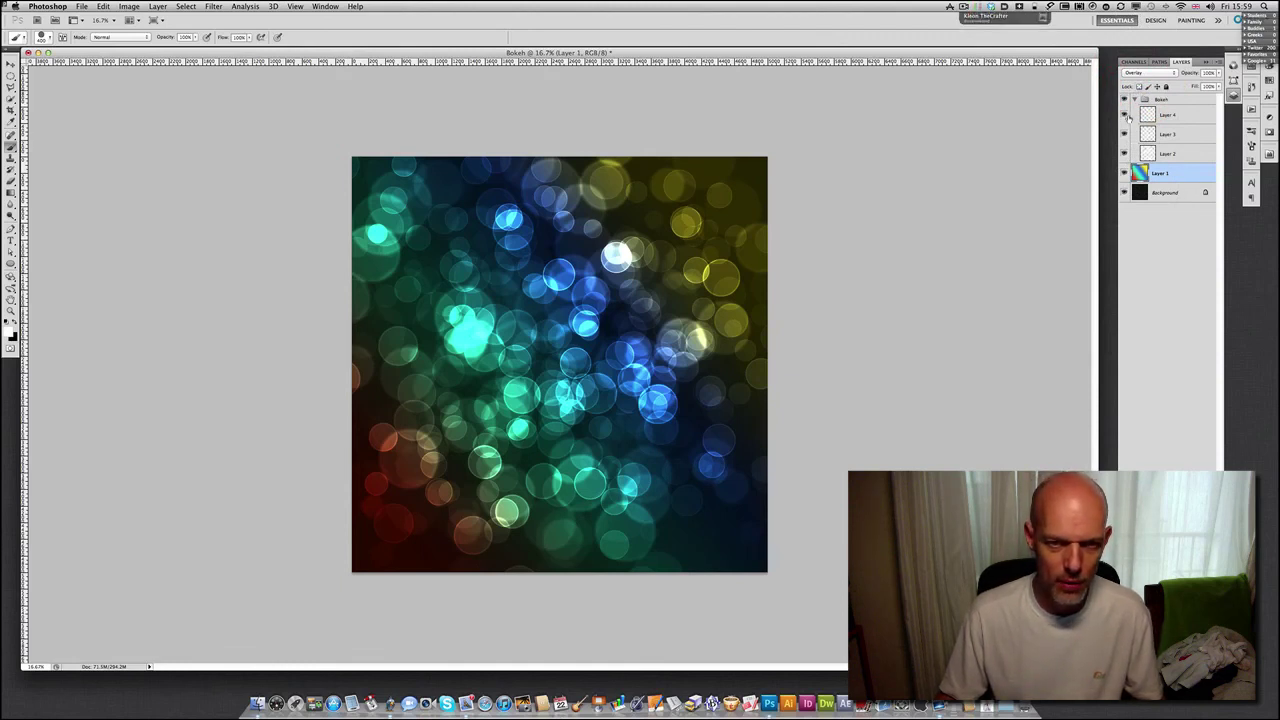
left_click(1148, 75)
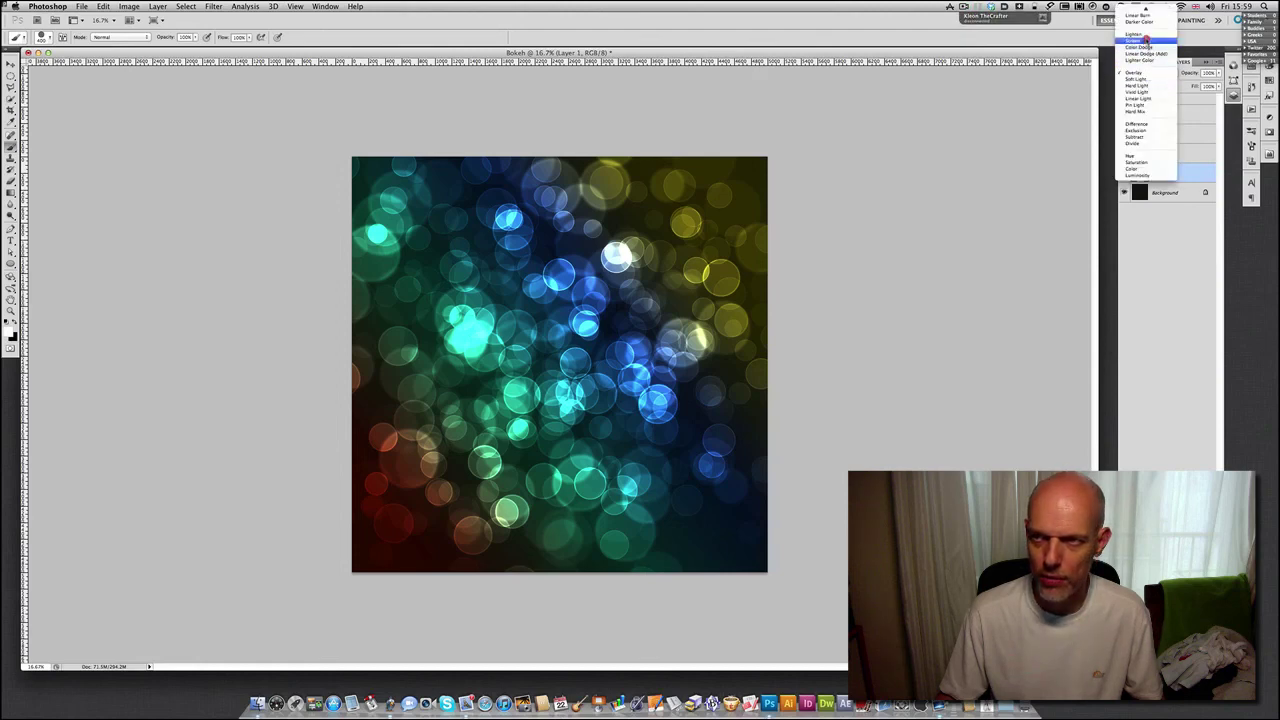
left_click(1153, 37)
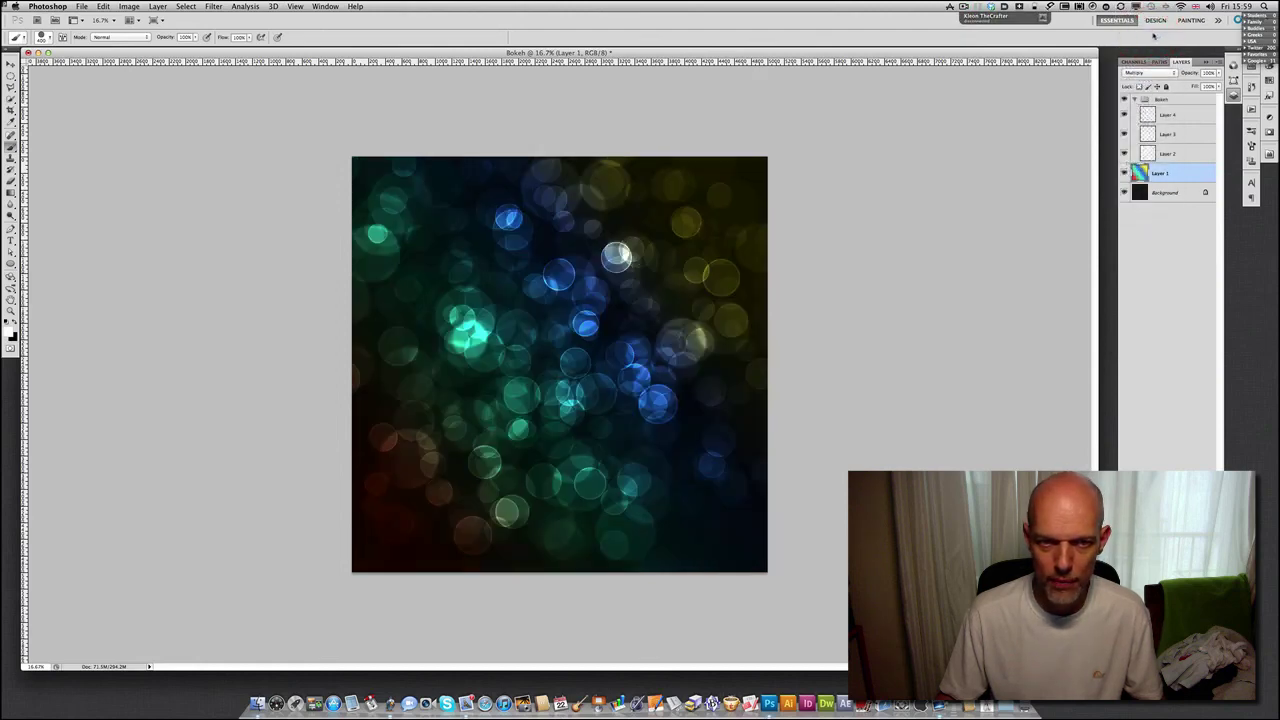
left_click(1150, 73)
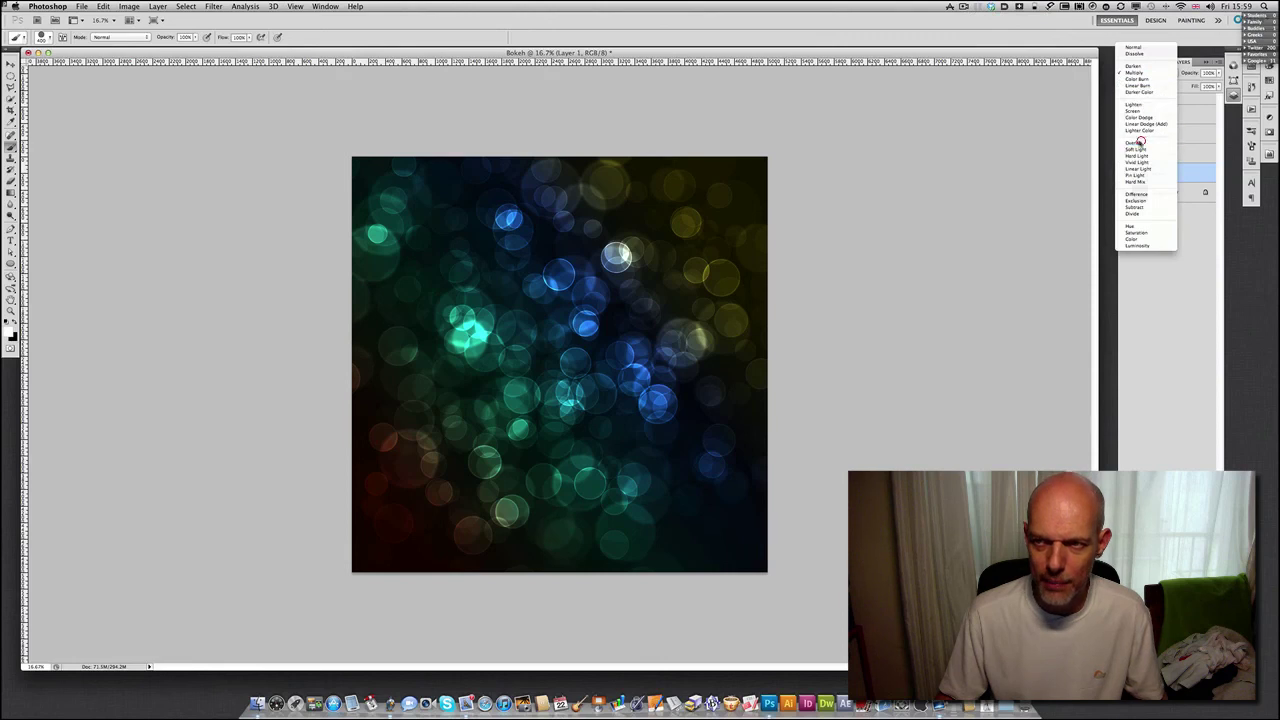
left_click(1140, 143)
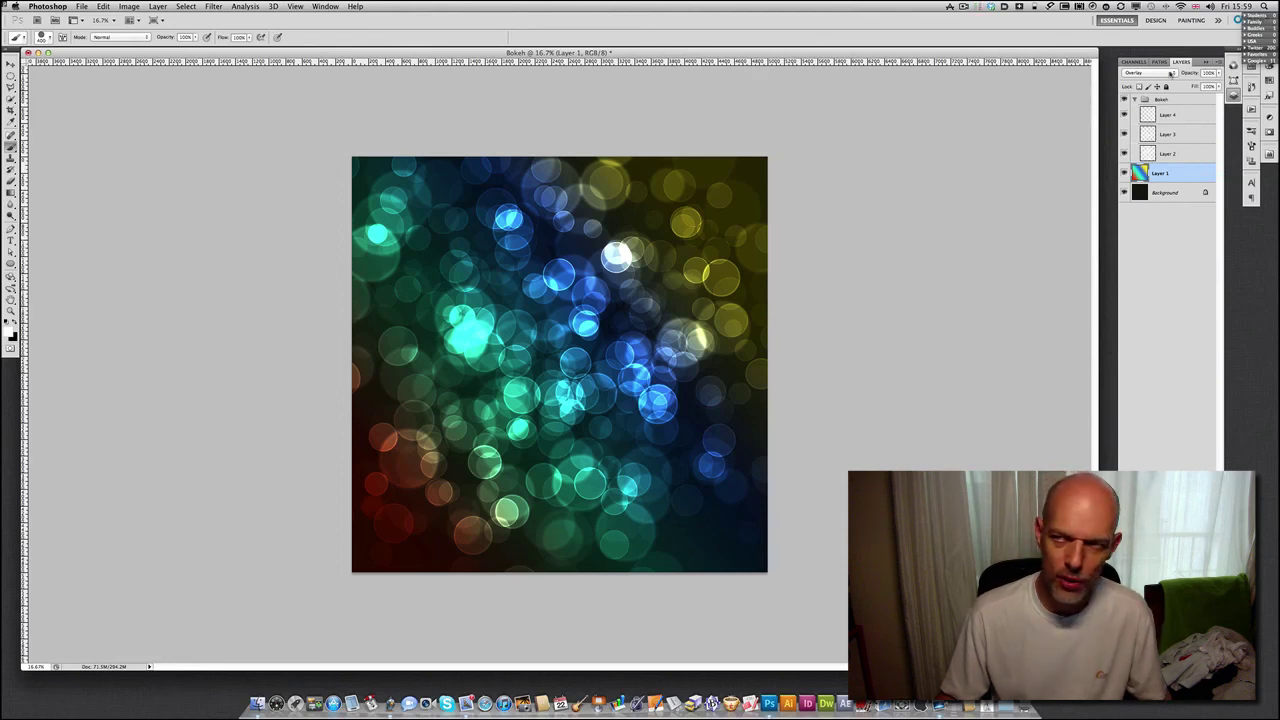
left_click(1158, 73)
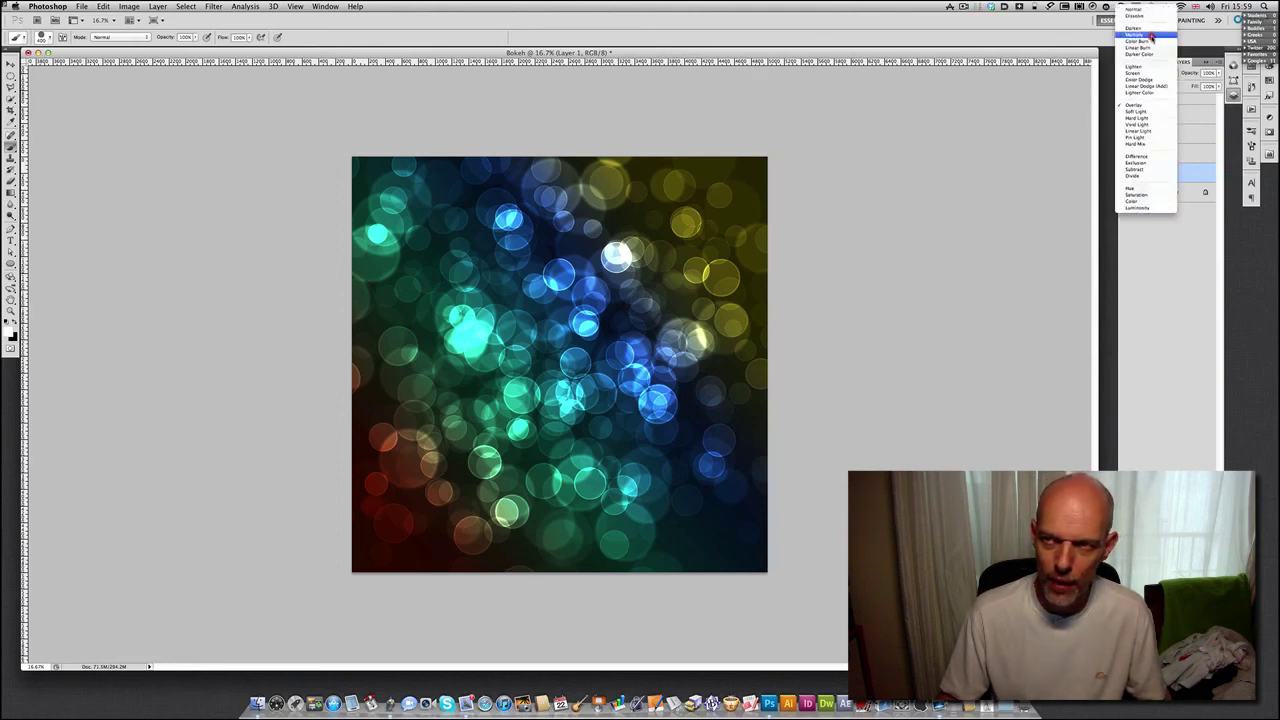
left_click(1152, 36)
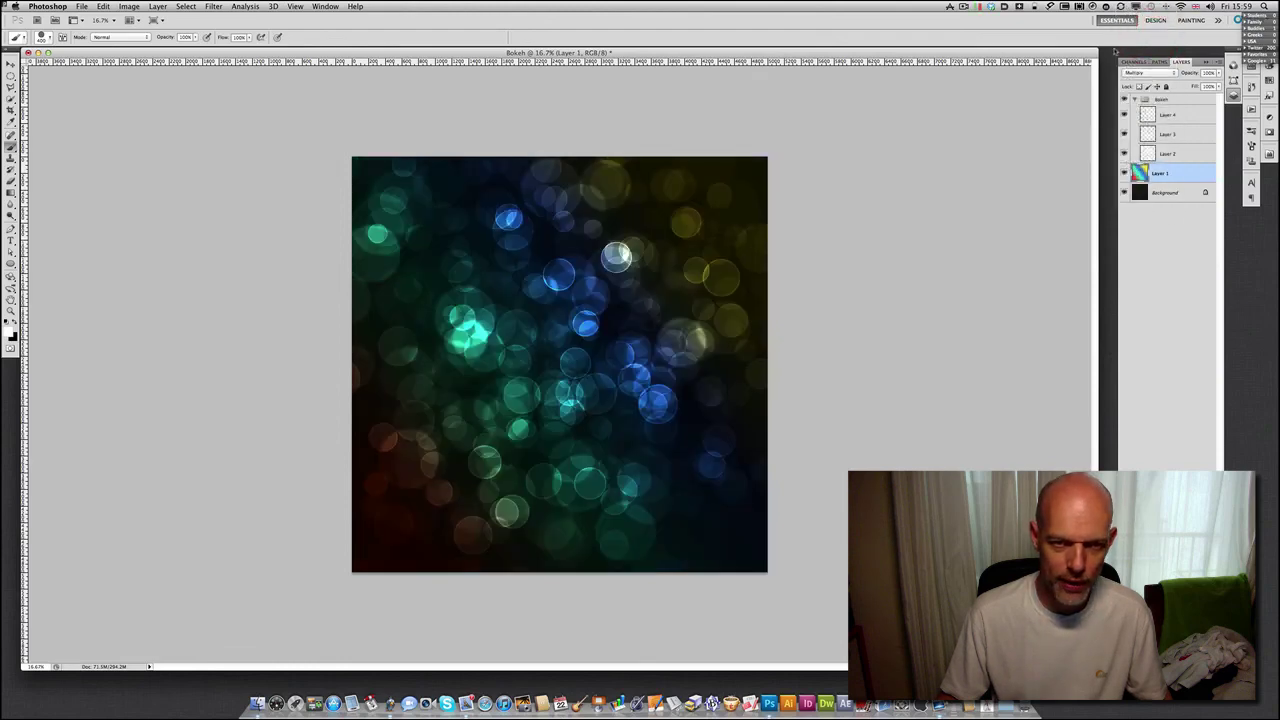
left_click(1150, 73)
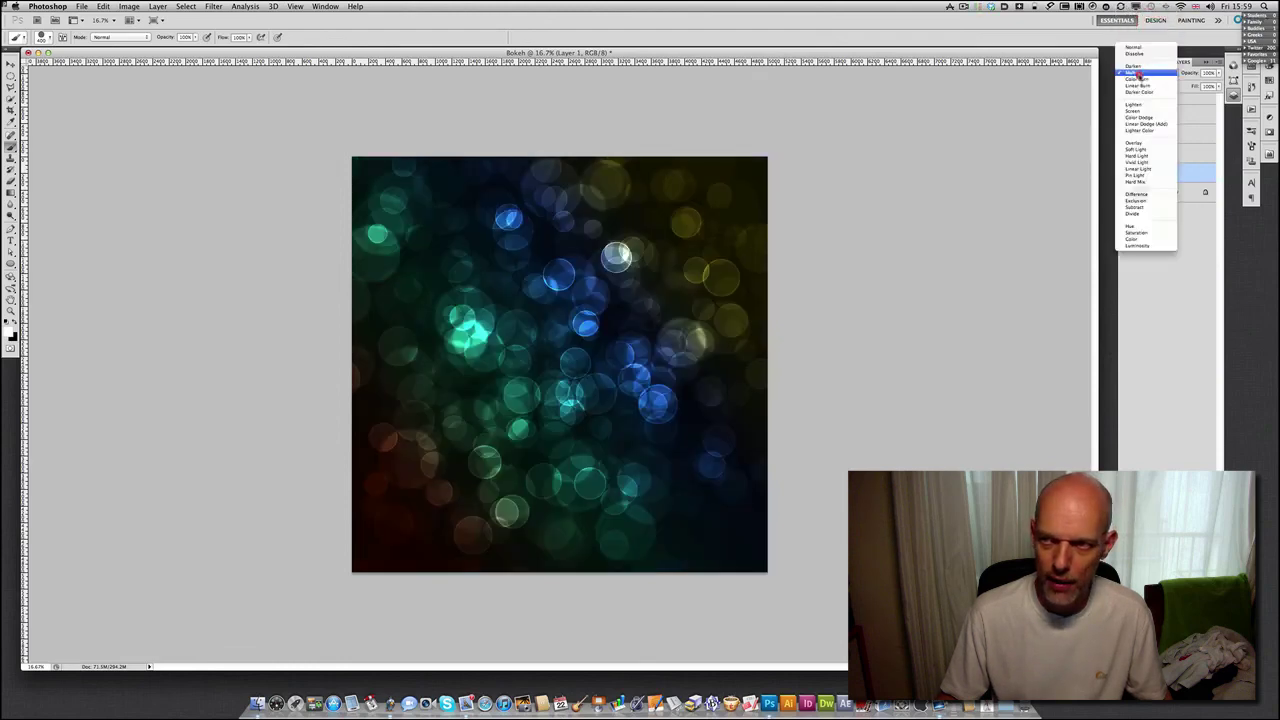
left_click(1140, 149)
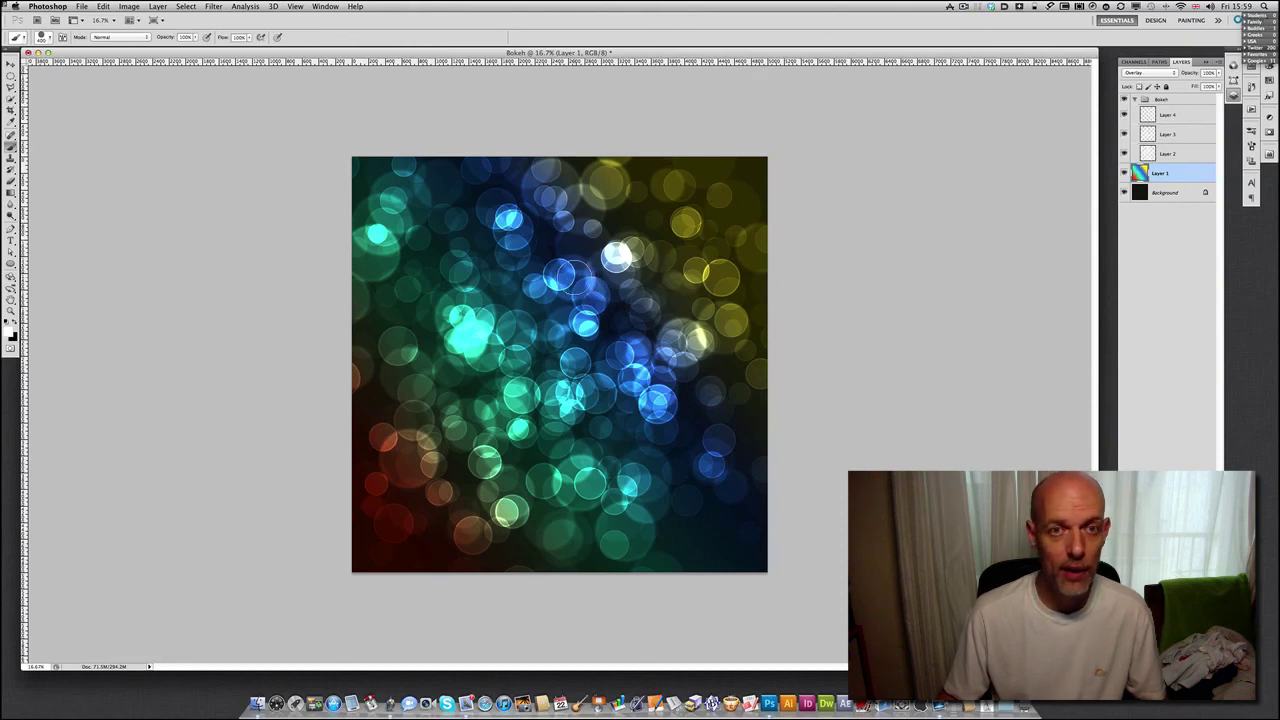
key("super+shift")
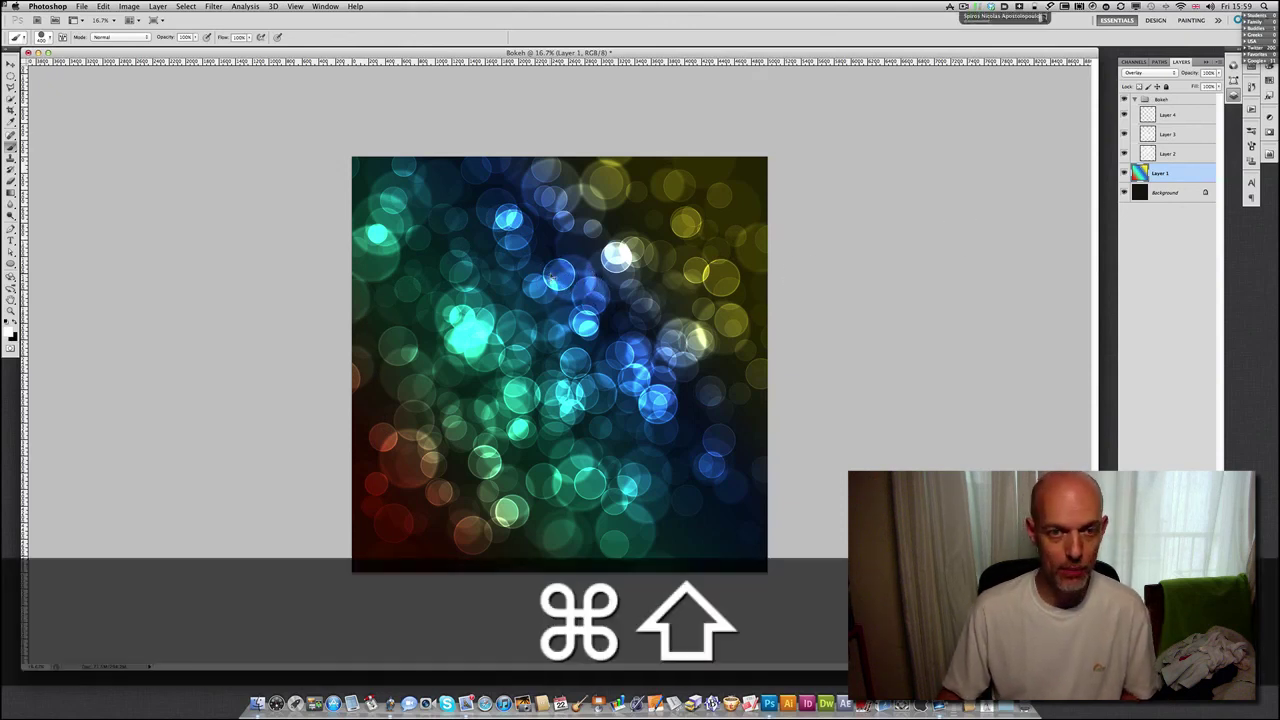